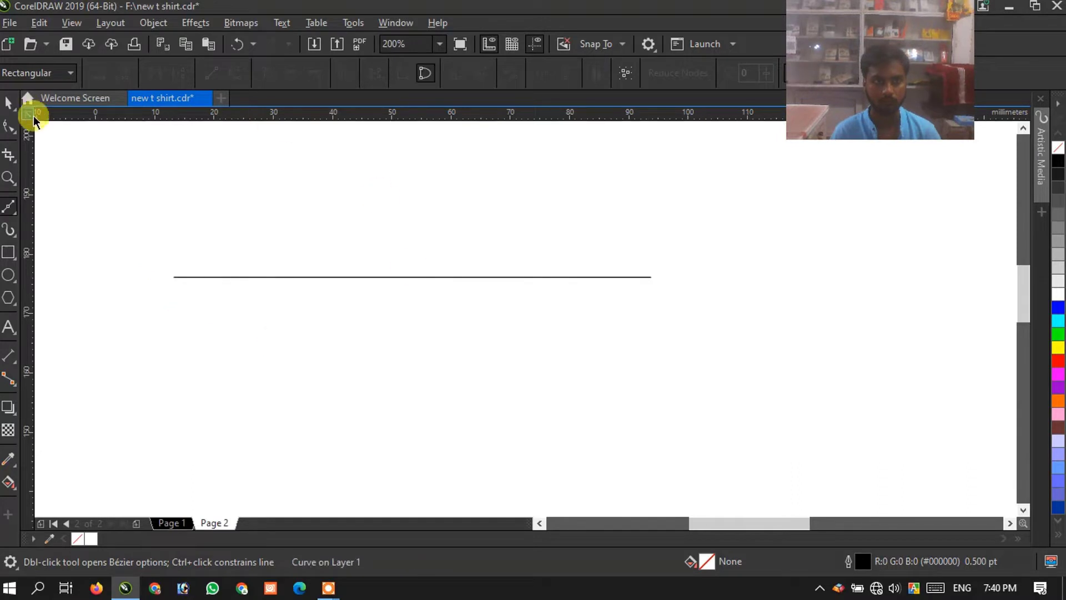
Convert the straight line's segments to curves and bend one segment between its end nodes into an S-shaped wave
click(10, 129)
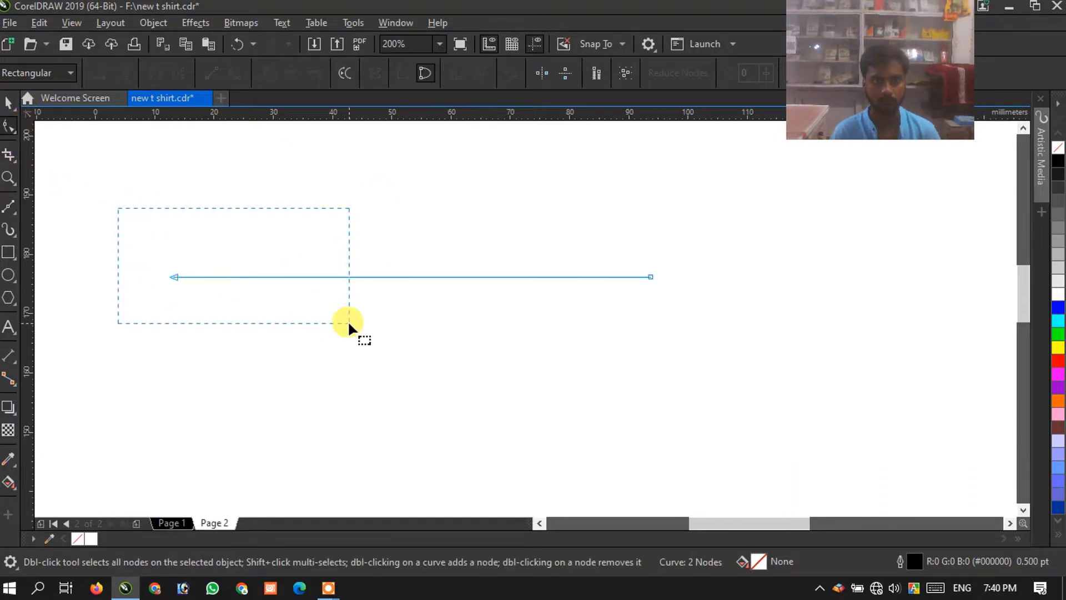
drag(347, 321, 347, 321)
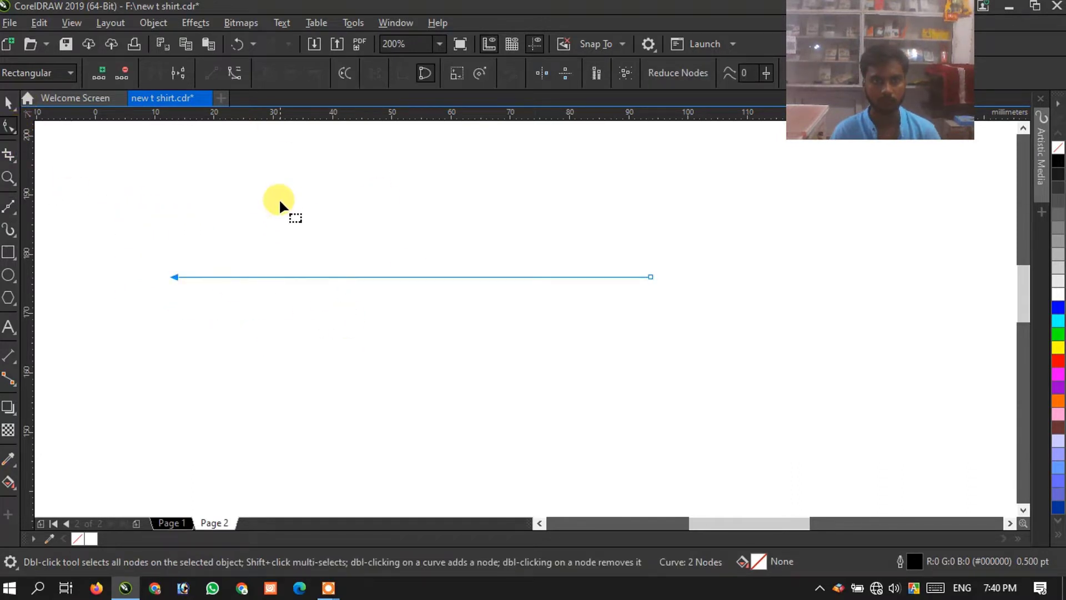
click(398, 275)
click(236, 73)
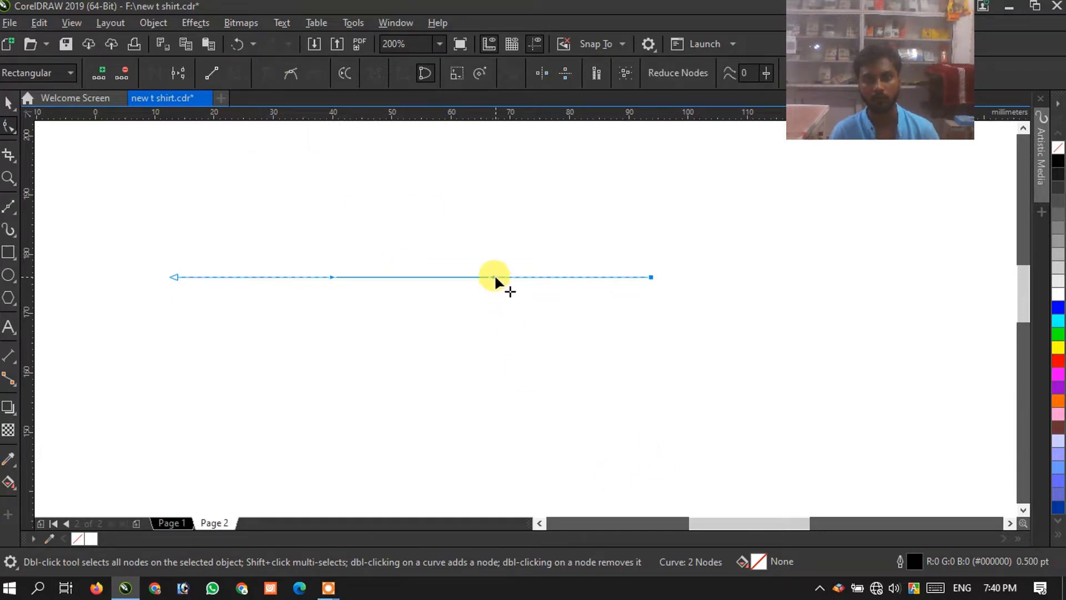
drag(494, 277, 478, 437)
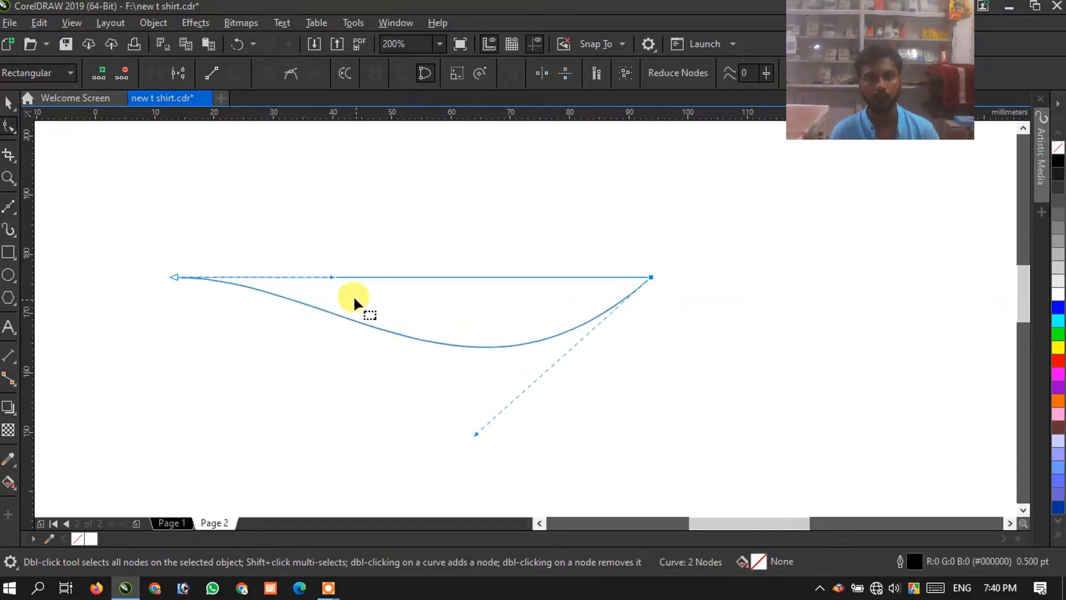
drag(334, 276, 364, 141)
Bend the second segment into a higher parallel wave and refine the end handles to form a leaf-like ribbon with two pointed tips
click(218, 185)
click(344, 339)
mouse_move(288, 339)
mouse_down()
mouse_move(381, 238)
mouse_move(351, 208)
mouse_move(331, 213)
mouse_up()
click(503, 226)
mouse_move(503, 226)
mouse_down()
mouse_move(466, 205)
mouse_move(472, 317)
mouse_move(362, 271)
mouse_move(423, 262)
mouse_move(532, 335)
mouse_up()
drag(364, 142, 424, 219)
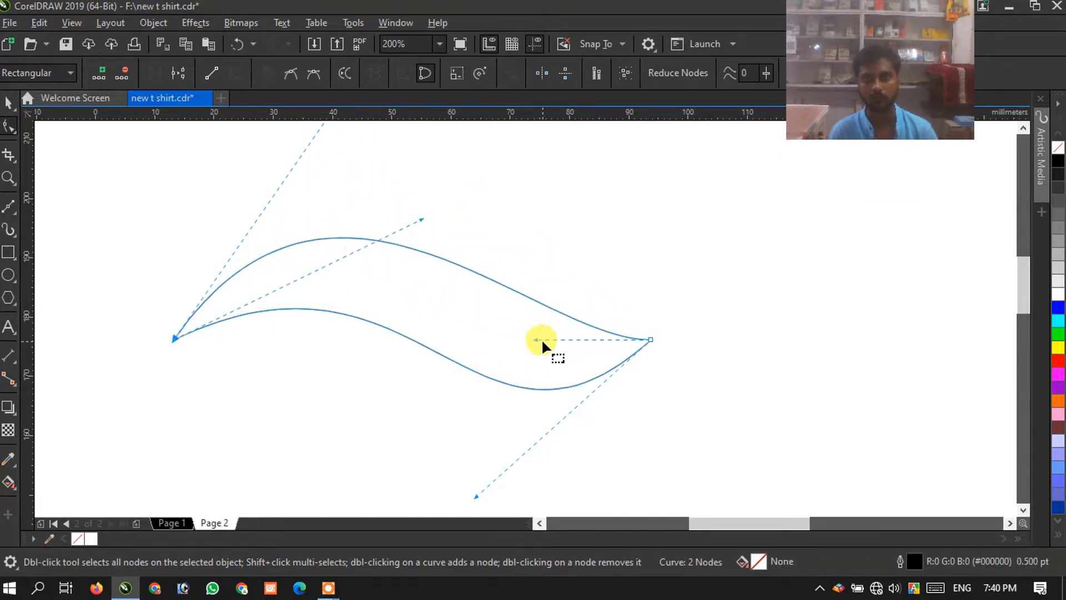
drag(665, 312, 542, 345)
scroll(543, 345, down, 2)
scroll(475, 457, up, 2)
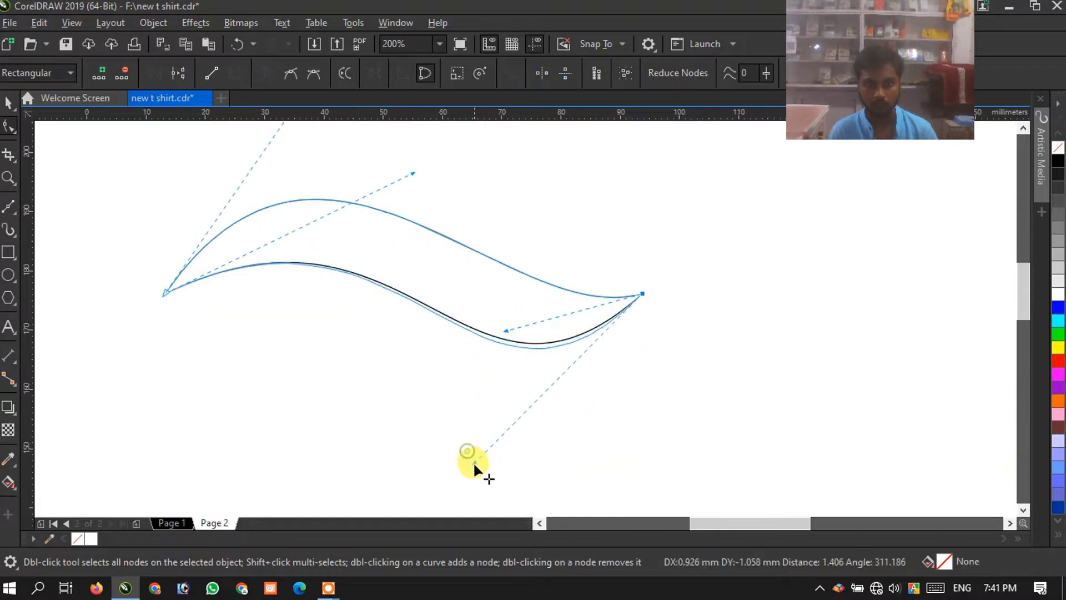
click(8, 101)
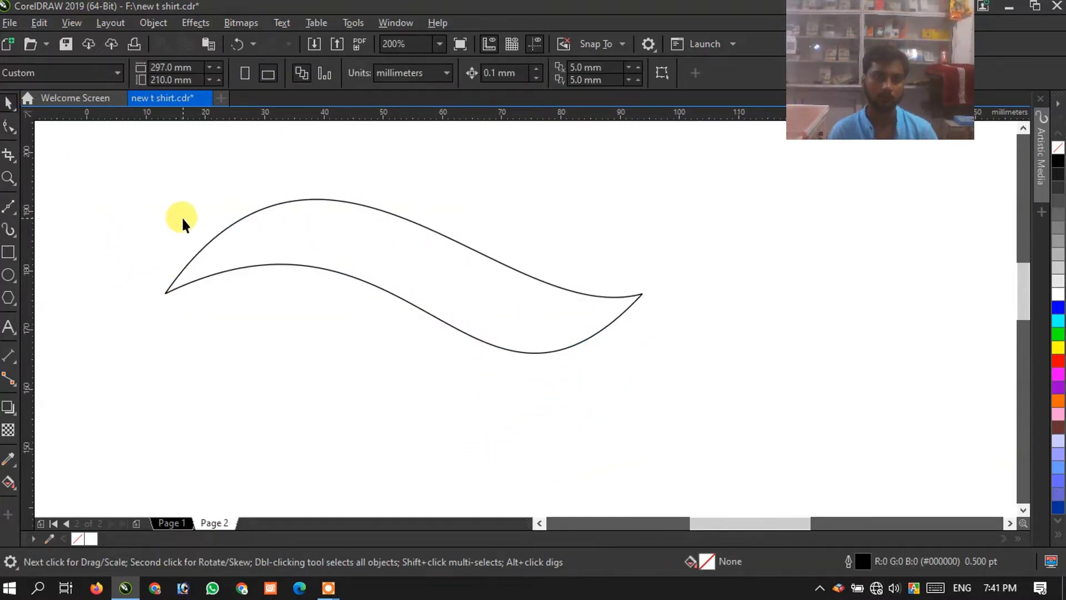
Draw a straight Bézier line across the ribbon from its left tip to its right tip
click(8, 206)
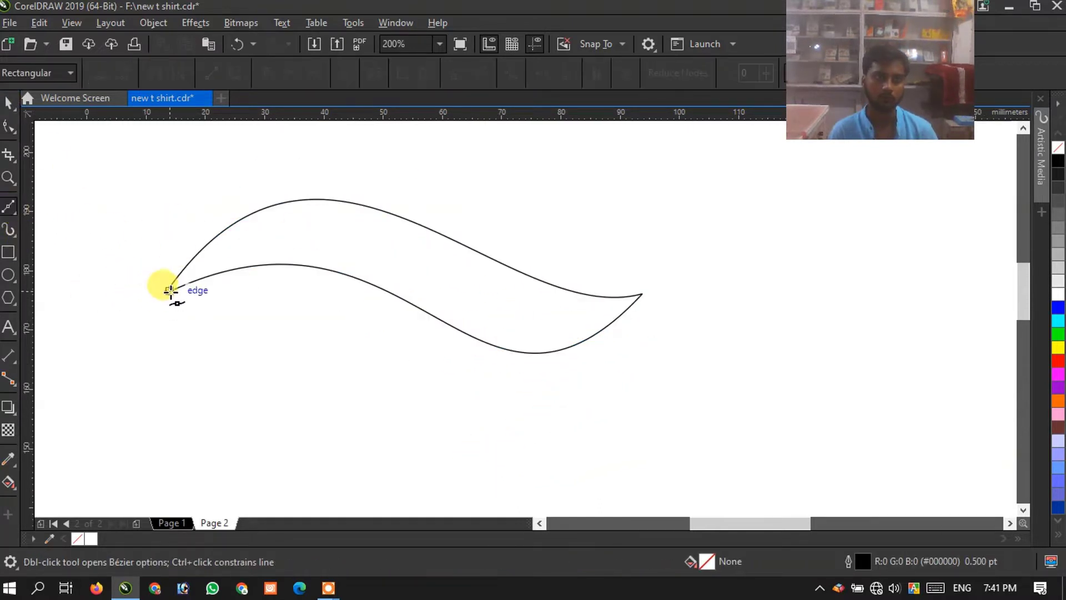
click(640, 295)
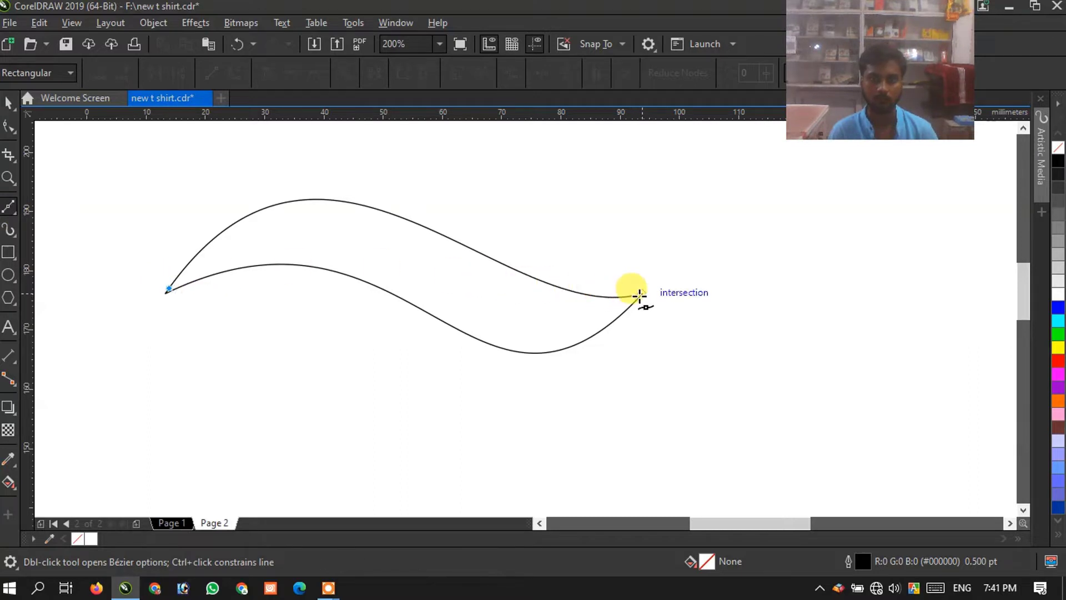
click(640, 295)
Convert the tip-to-tip line to a curve and shape its handles into an S that runs midway between the ribbon's edges
click(9, 128)
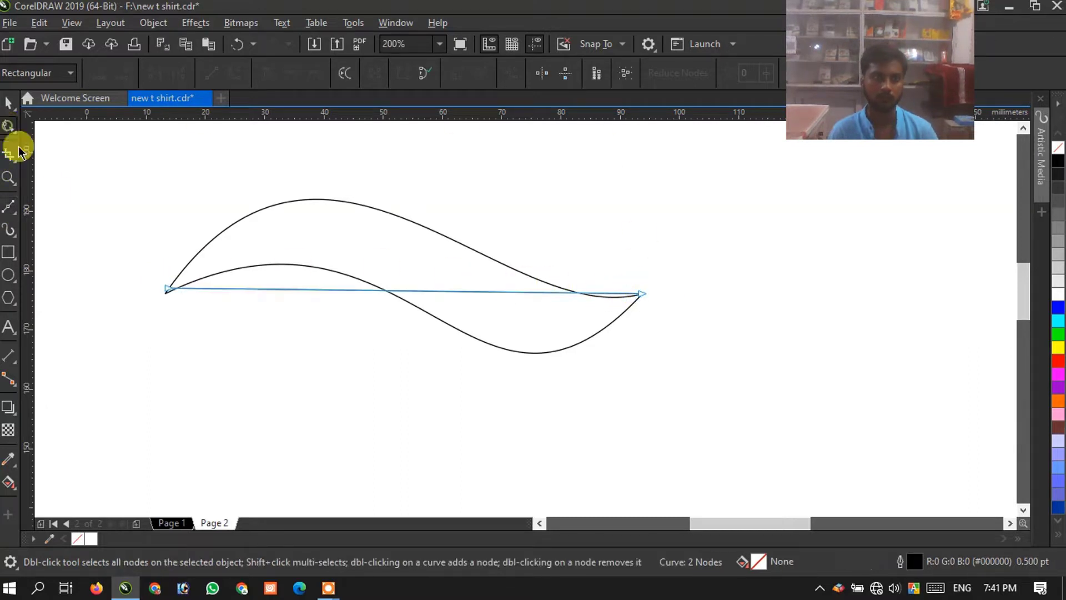
click(389, 290)
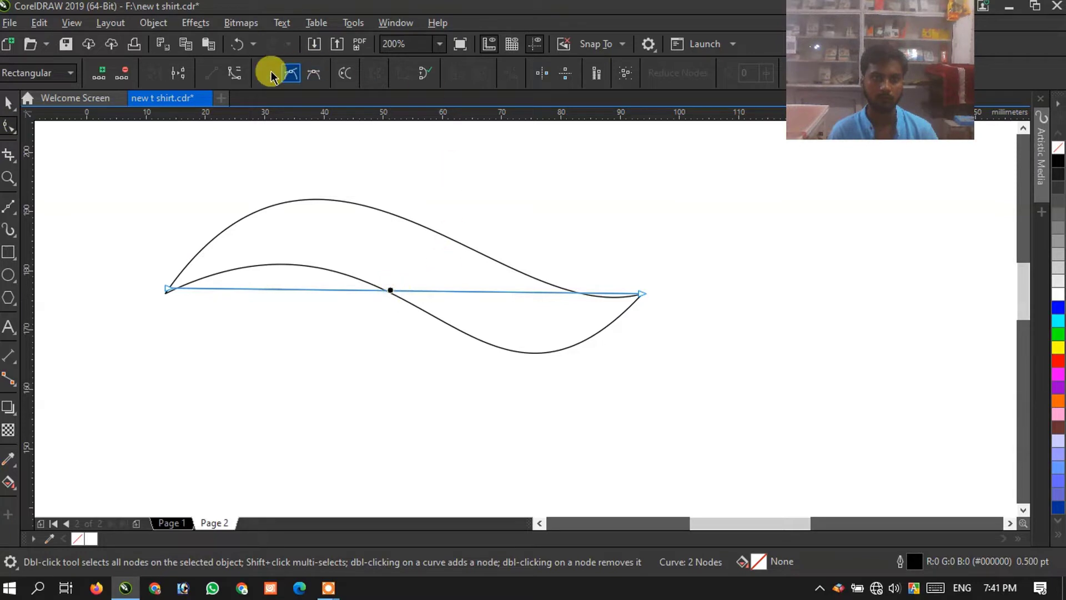
click(234, 75)
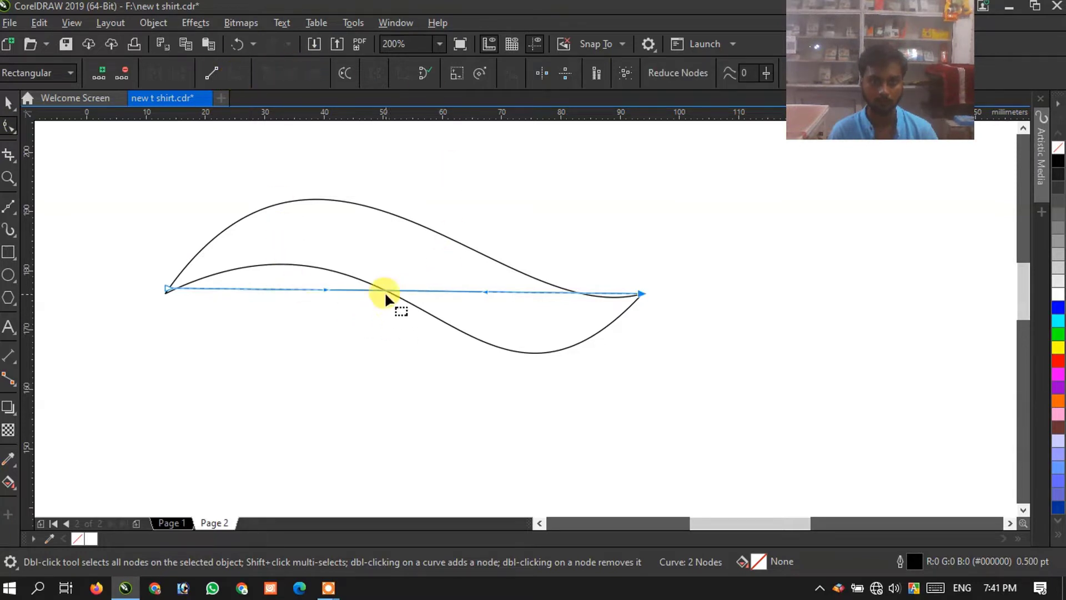
drag(382, 288, 344, 229)
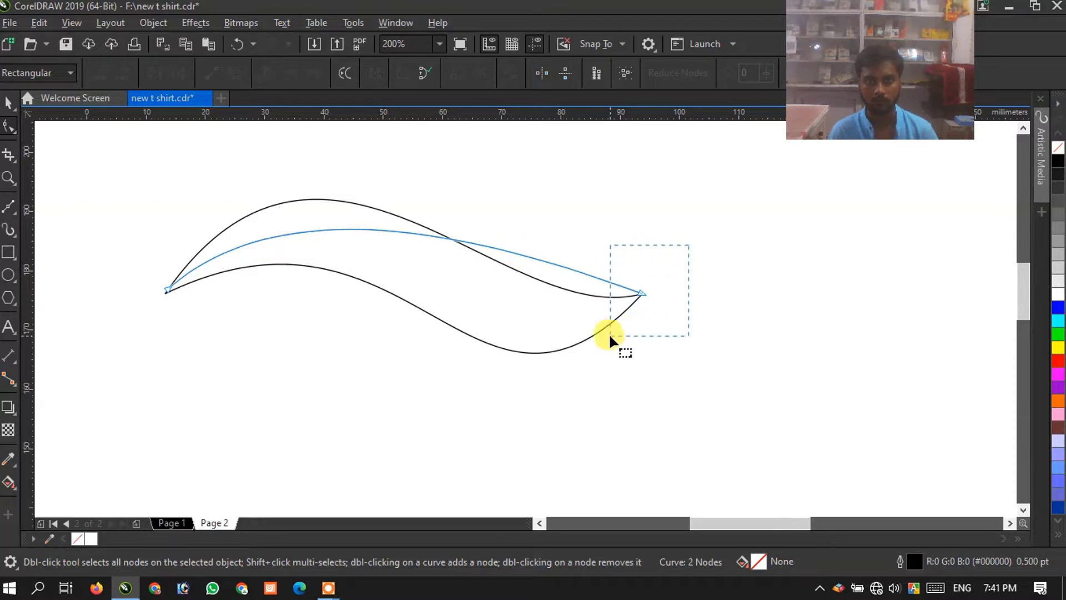
drag(609, 332, 609, 333)
drag(441, 219, 462, 342)
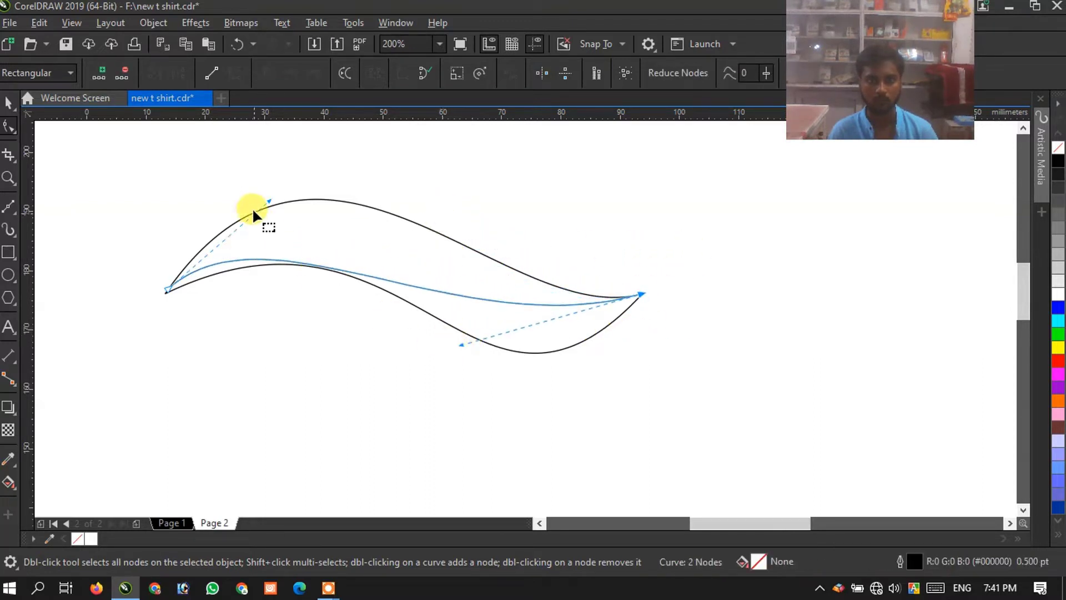
click(245, 176)
drag(205, 338, 205, 339)
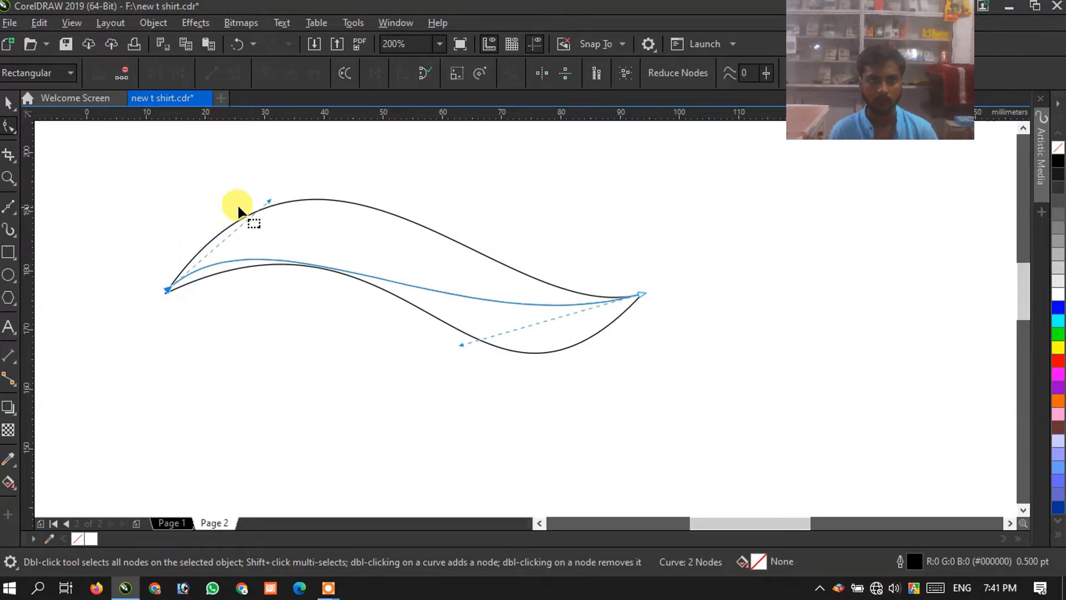
drag(268, 201, 328, 146)
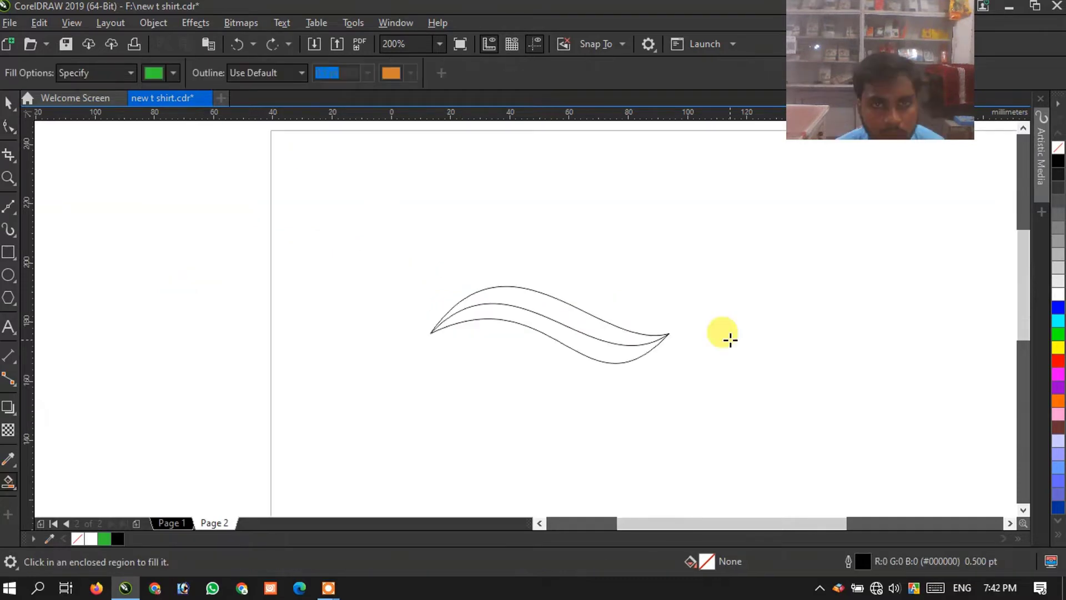
Move the middle curve's left end node exactly onto the ribbon's left tip
scroll(431, 333, up, 10)
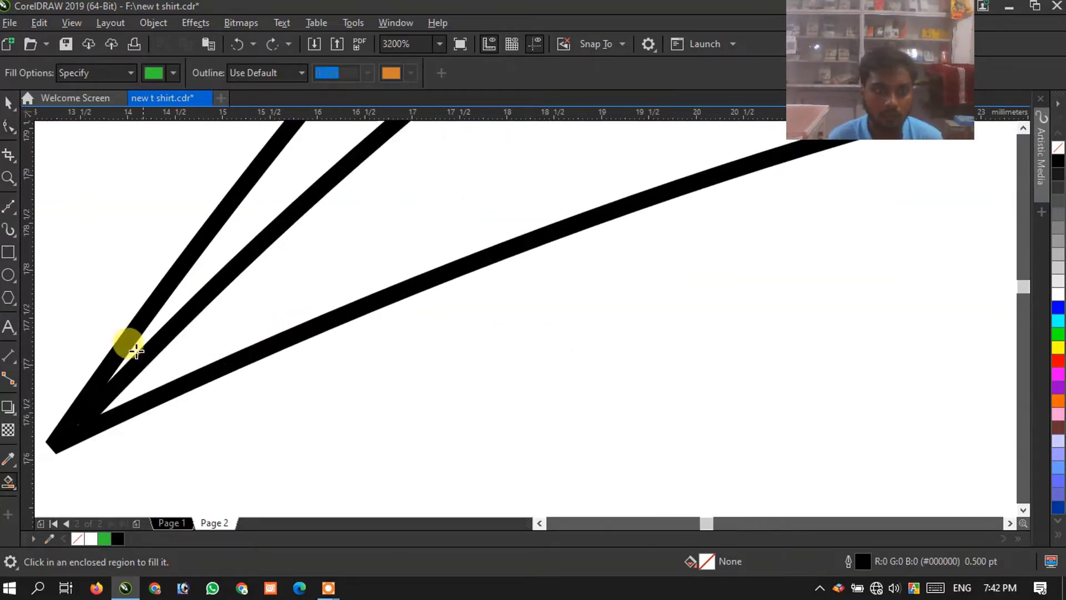
click(12, 132)
click(215, 298)
click(81, 430)
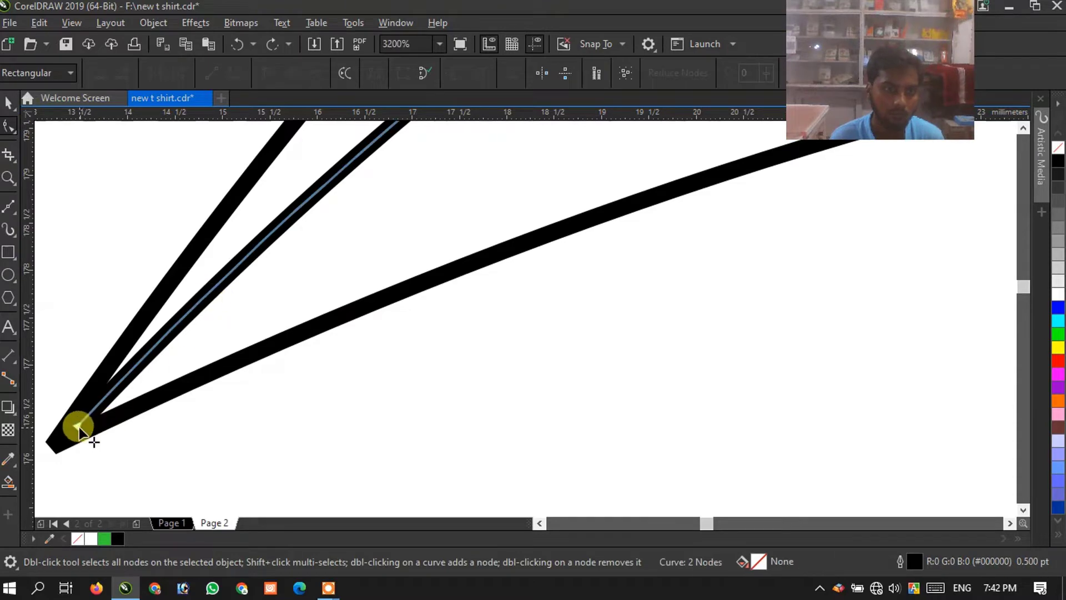
drag(79, 427, 54, 444)
scroll(175, 435, down, 1)
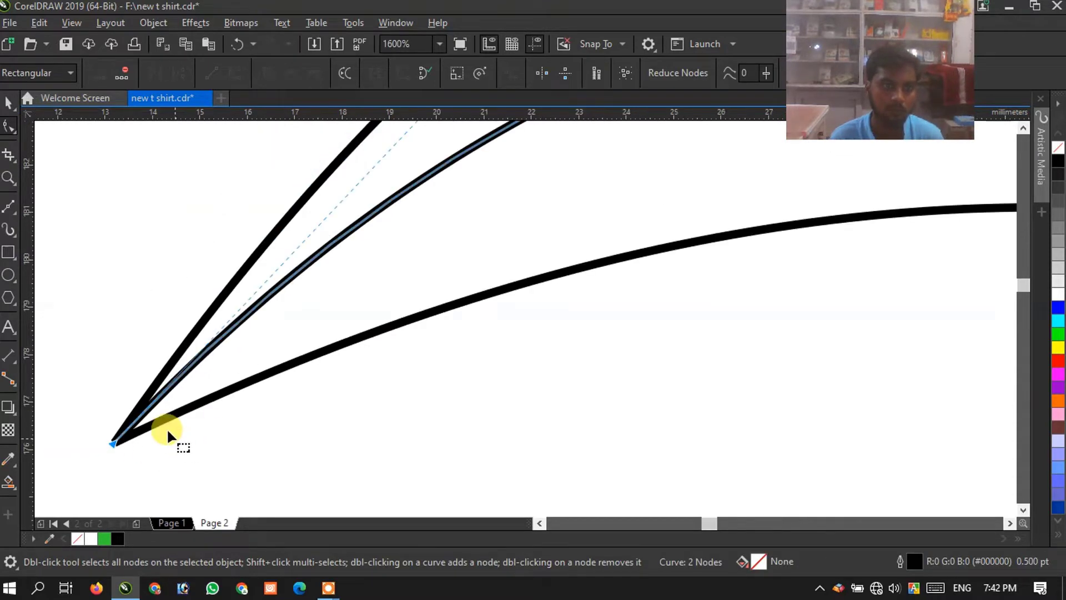
Smart Fill the upper and lower bands of the ribbon with green
click(10, 481)
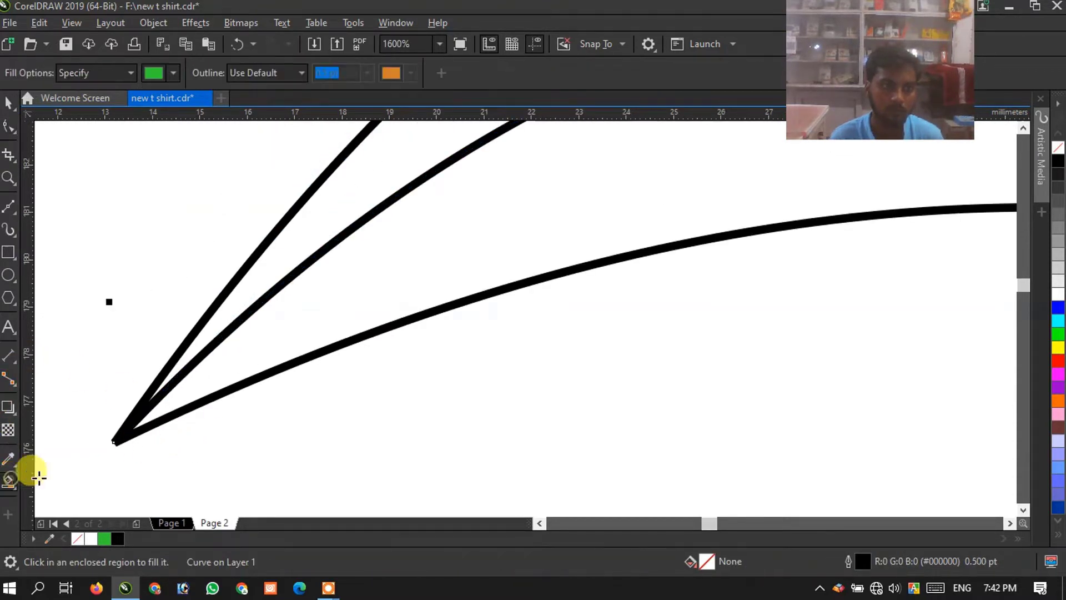
click(287, 249)
click(308, 300)
scroll(233, 347, down, 3)
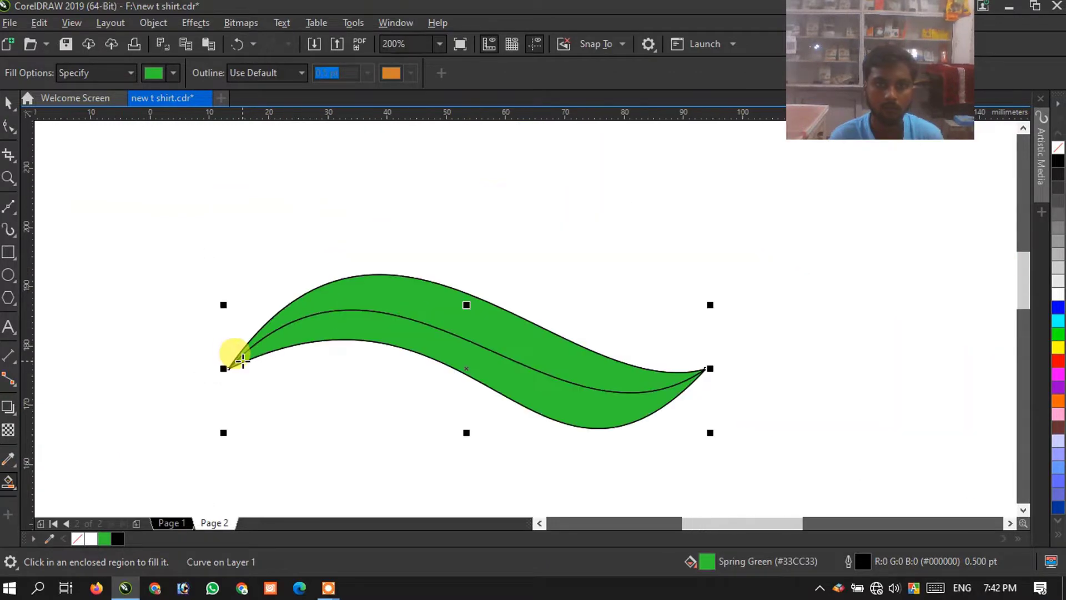
Recolour the ribbon's upper and lower band fills to orange (#FF6600)
scroll(388, 386, up, 1)
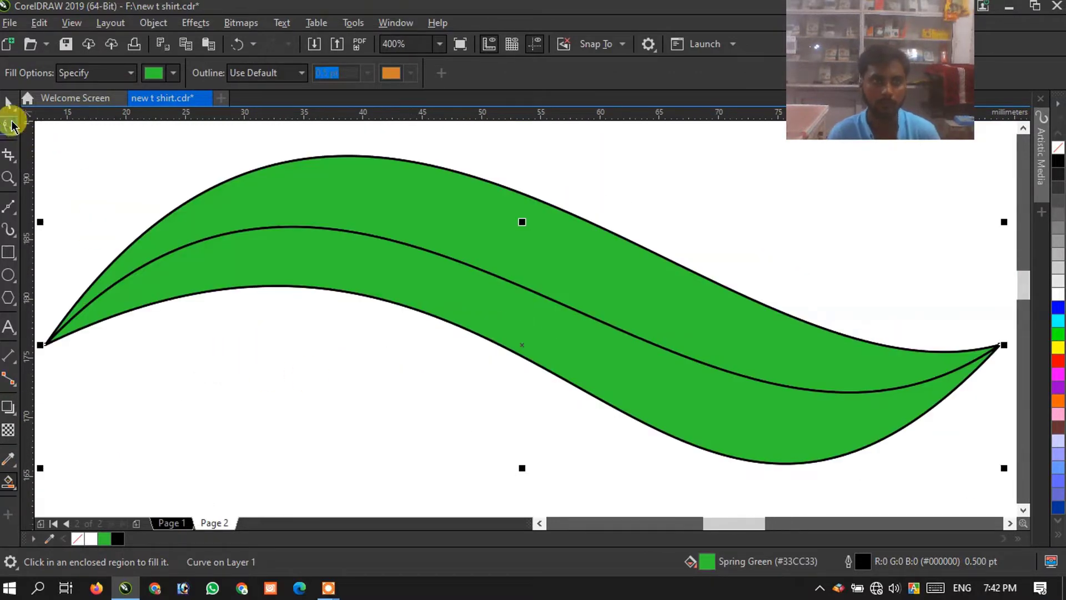
click(10, 104)
click(340, 205)
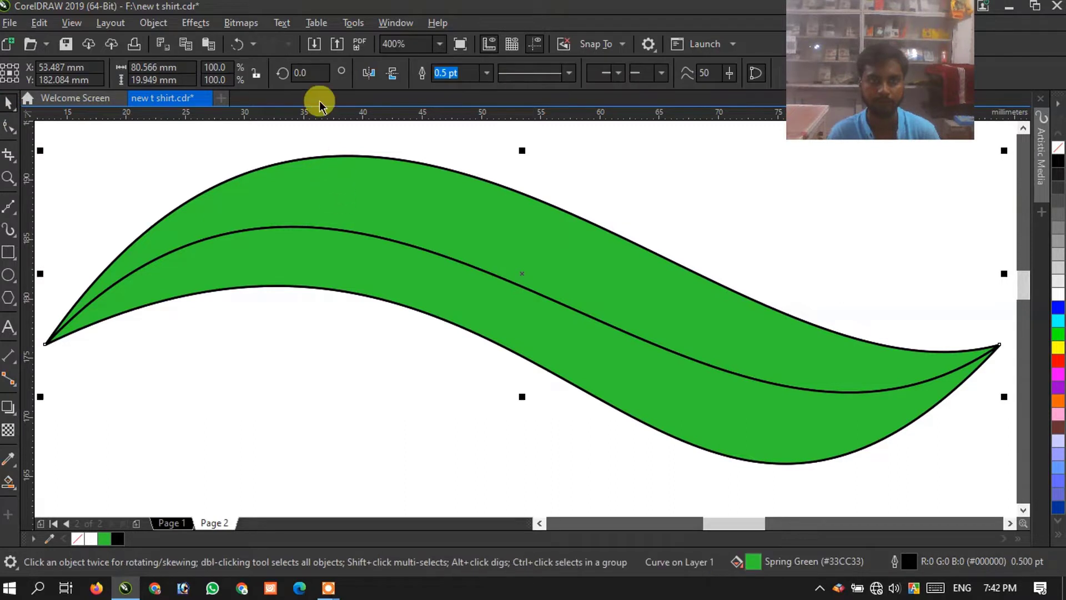
click(1055, 402)
click(787, 410)
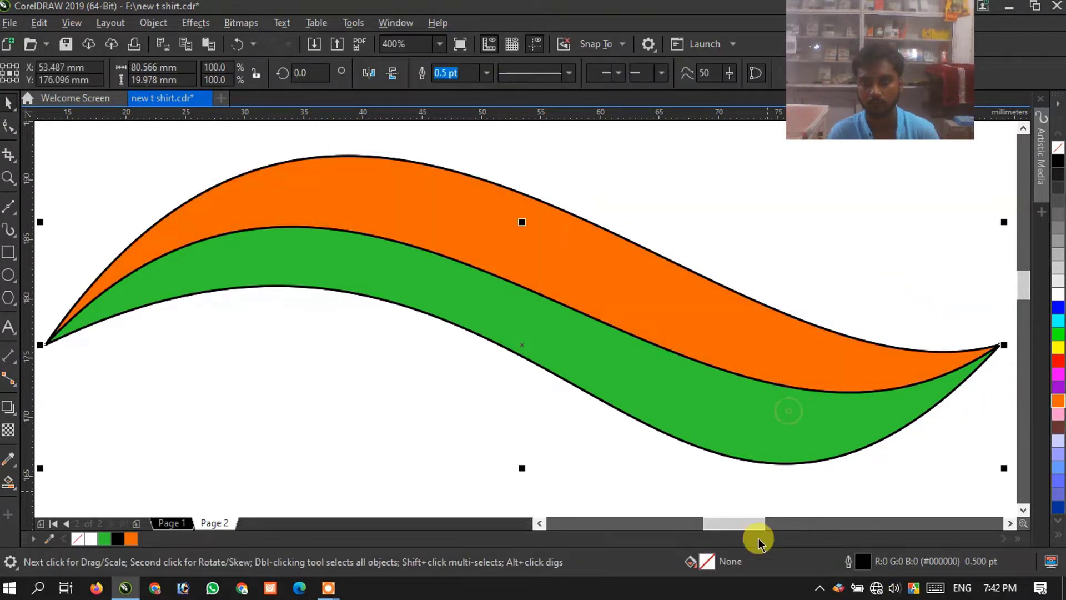
click(1057, 403)
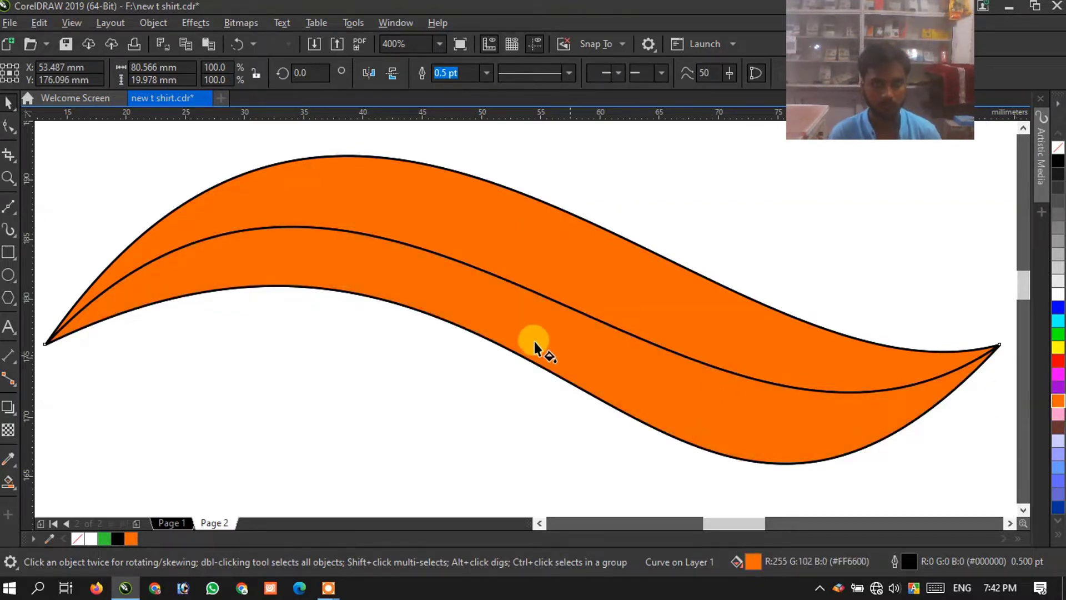
Apply a linear fountain fill along the lower band, running from orange at the left to dark orange at the right
key(g)
drag(331, 254, 820, 429)
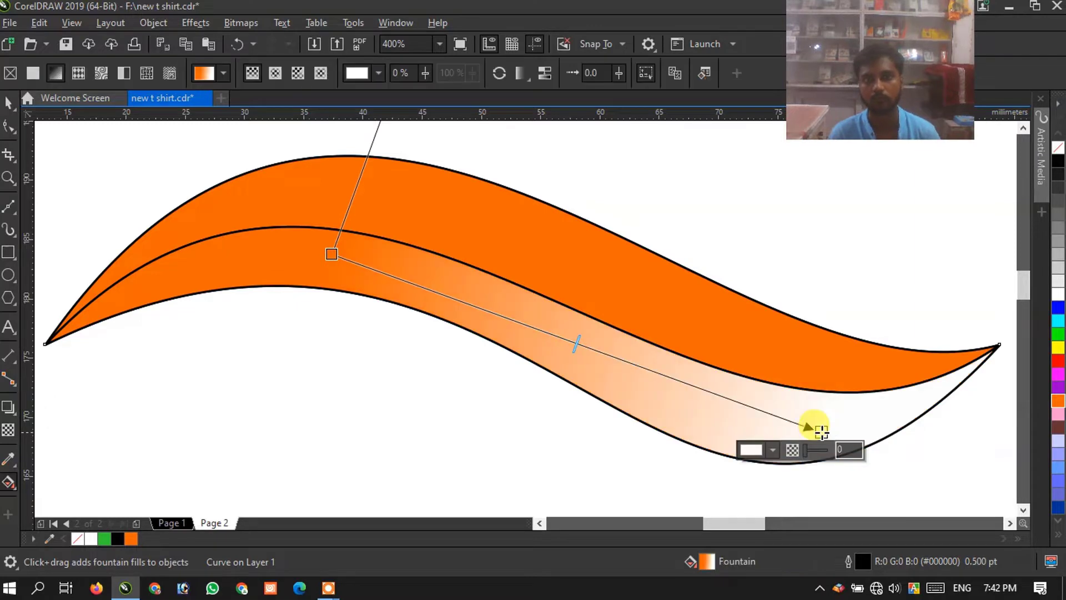
click(1060, 407)
drag(1038, 437, 1000, 434)
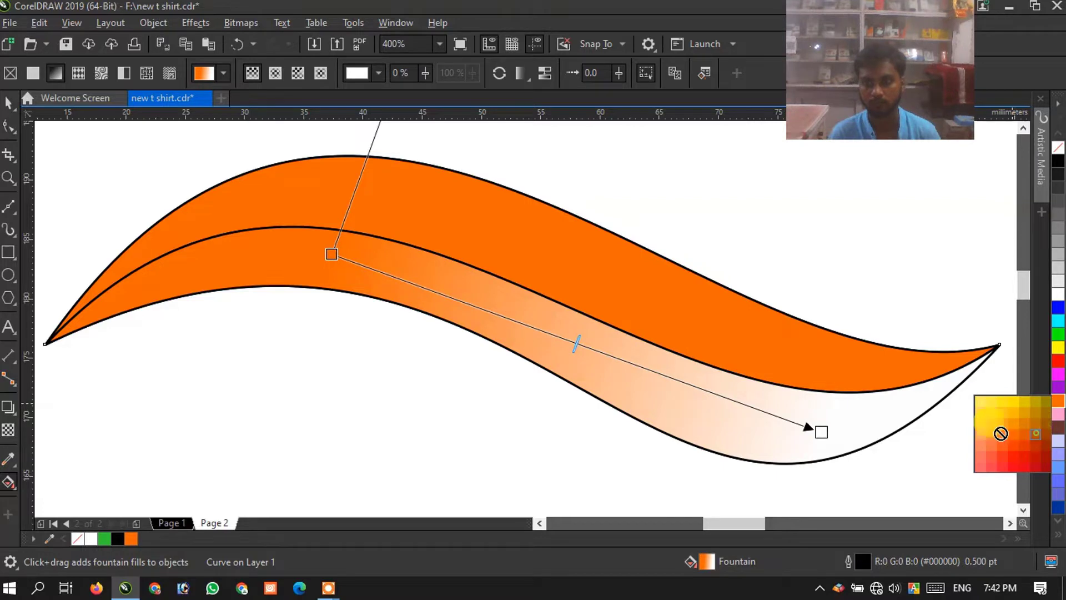
drag(835, 428, 821, 428)
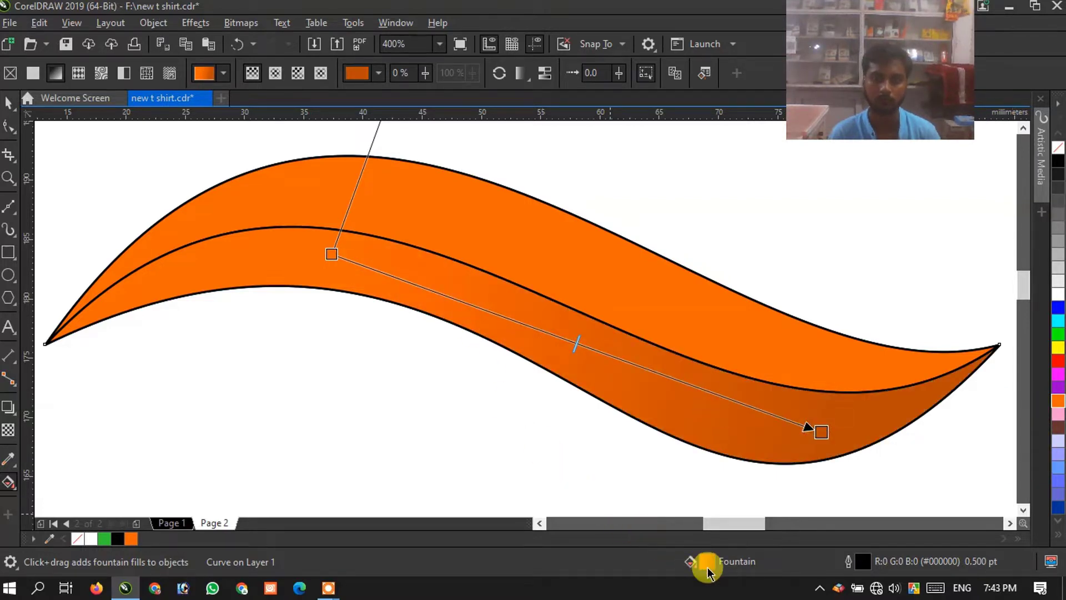
Copy the gradient fill to the upper band and reverse the lower band's gradient, leaving nothing selected
drag(614, 284, 613, 281)
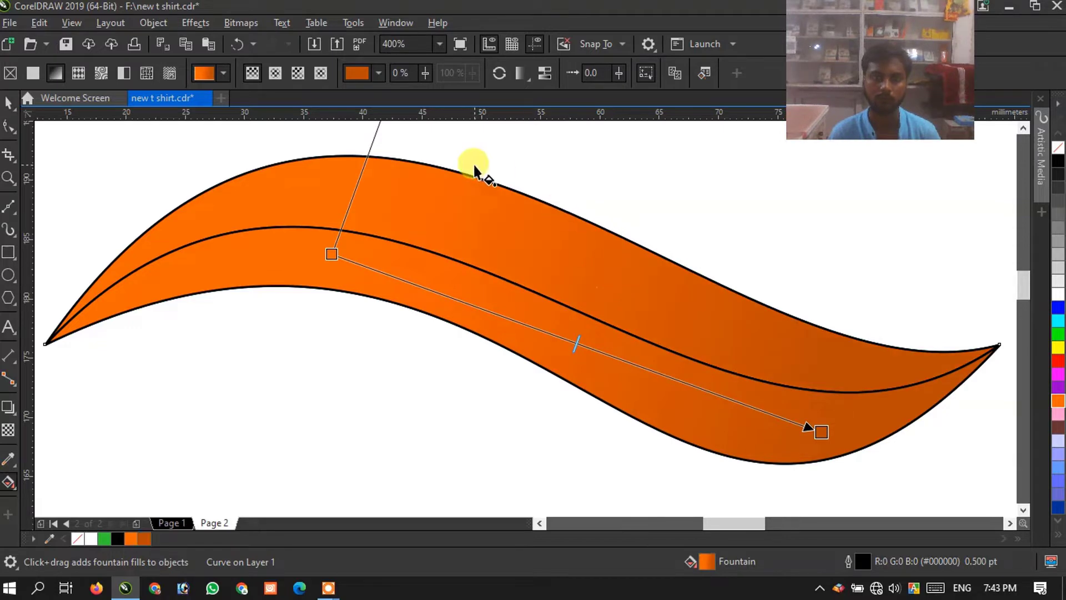
click(503, 81)
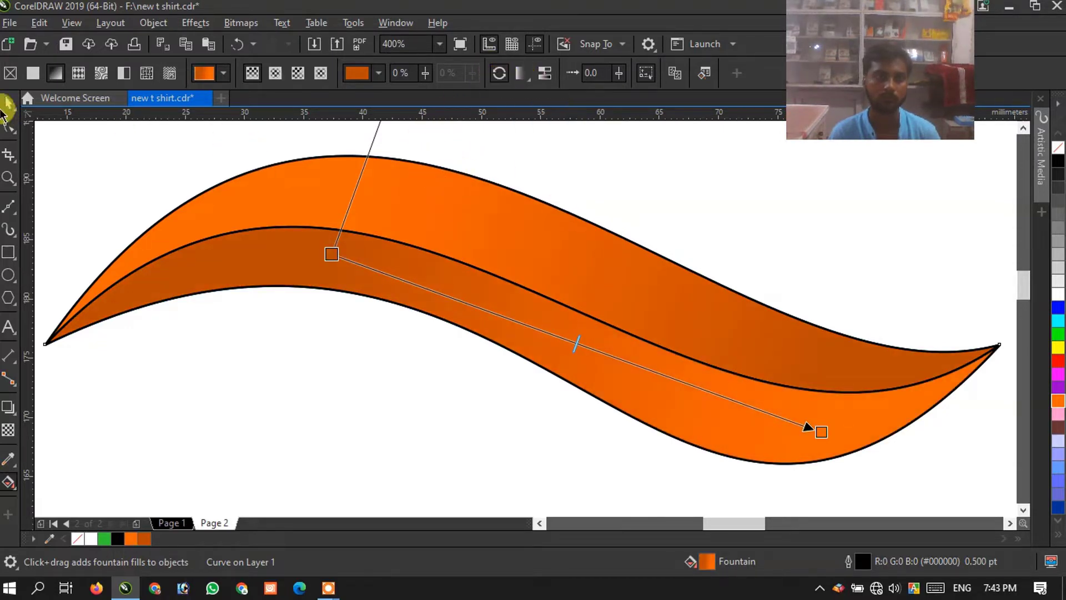
click(8, 103)
click(100, 140)
click(369, 248)
key(Escape)
Remove the outline from all parts of the orange ribbon
scroll(374, 250, down, 4)
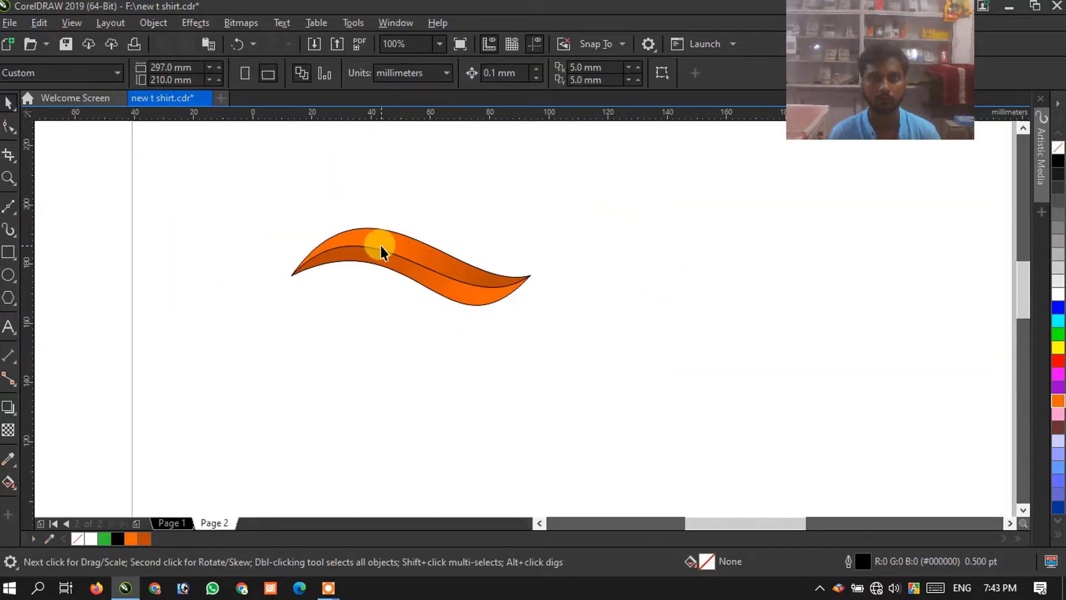
scroll(381, 250, up, 2)
drag(150, 178, 747, 391)
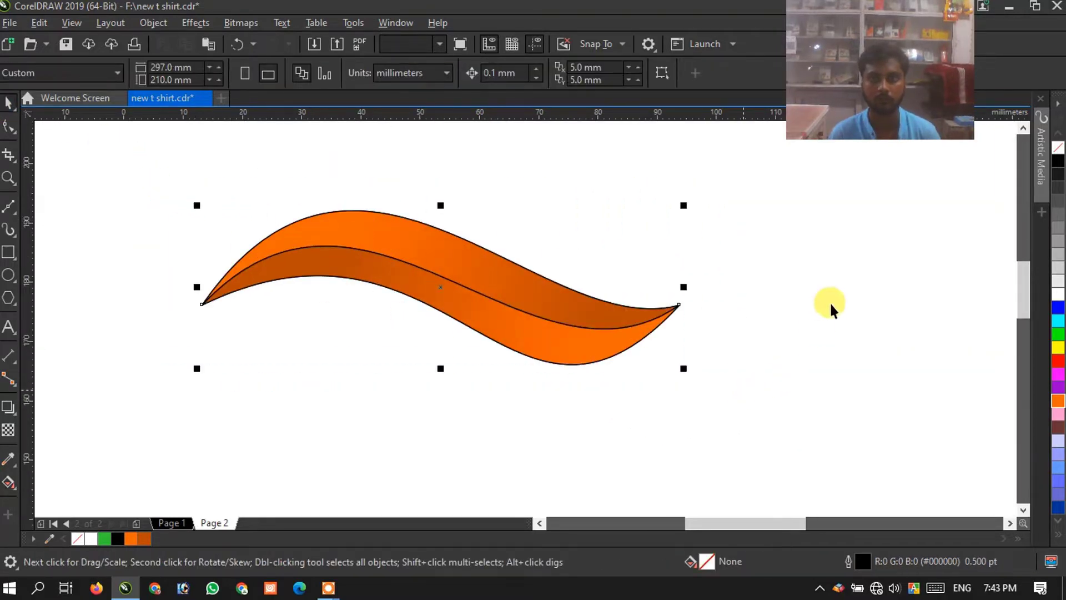
right_click(1057, 156)
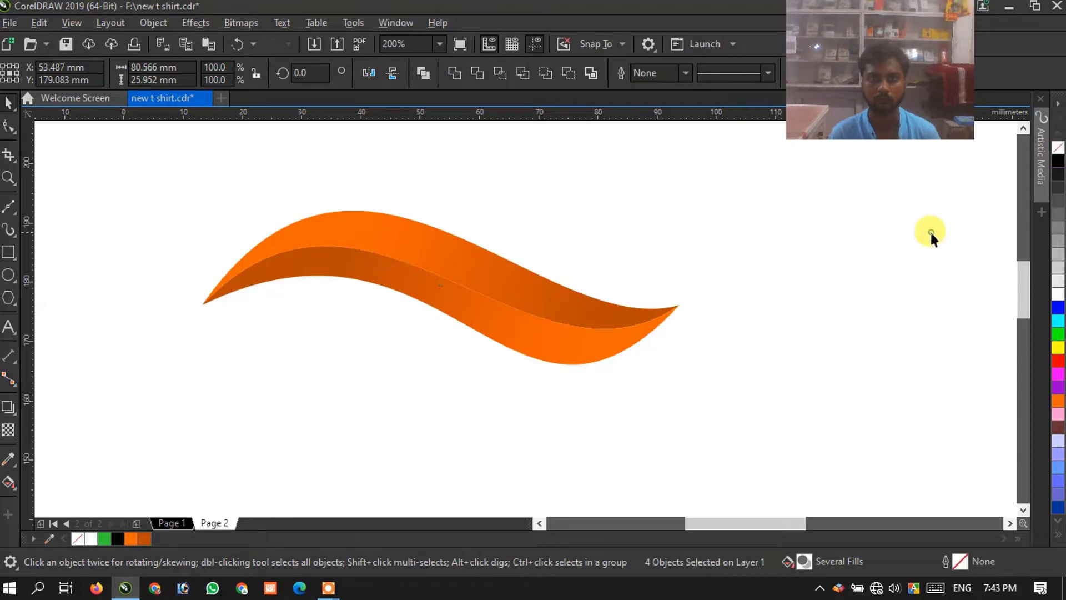
click(928, 231)
scroll(456, 282, up, 3)
scroll(469, 276, down, 3)
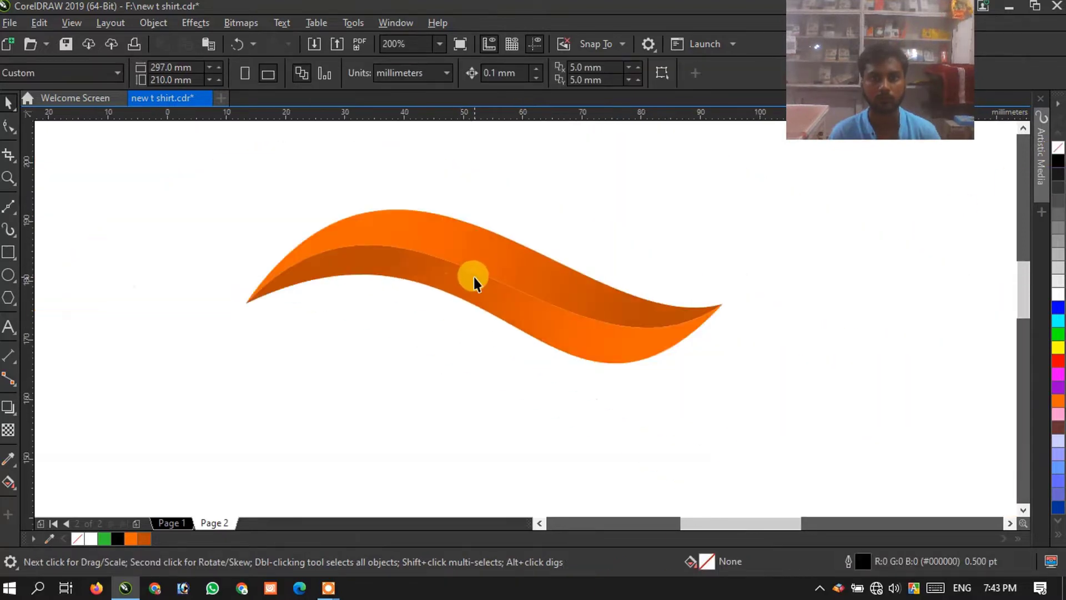
Place a duplicate of the whole orange ribbon directly below the original
scroll(404, 276, down, 1)
drag(287, 216, 512, 404)
click(714, 359)
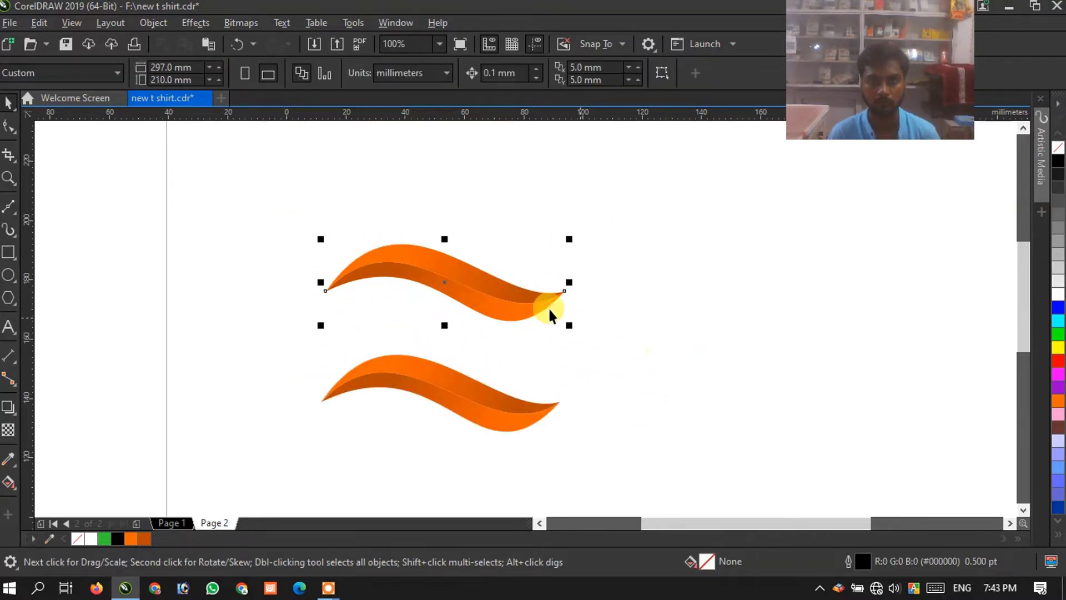
Rotate the upper orange ribbon clockwise to an angle of about 316 degrees, leaving nothing selected
click(472, 292)
drag(571, 233, 564, 338)
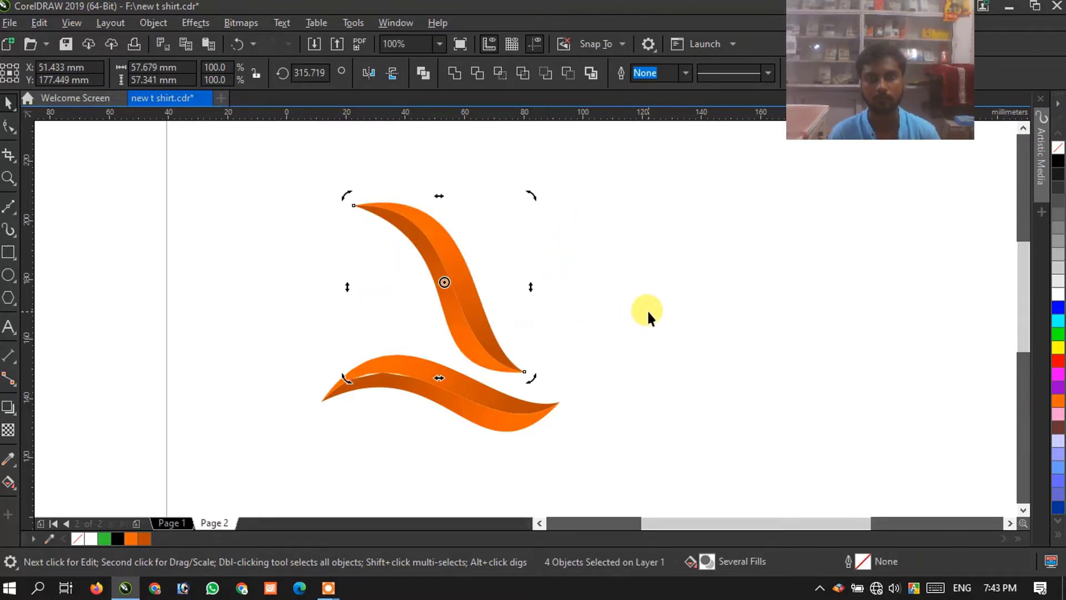
click(647, 309)
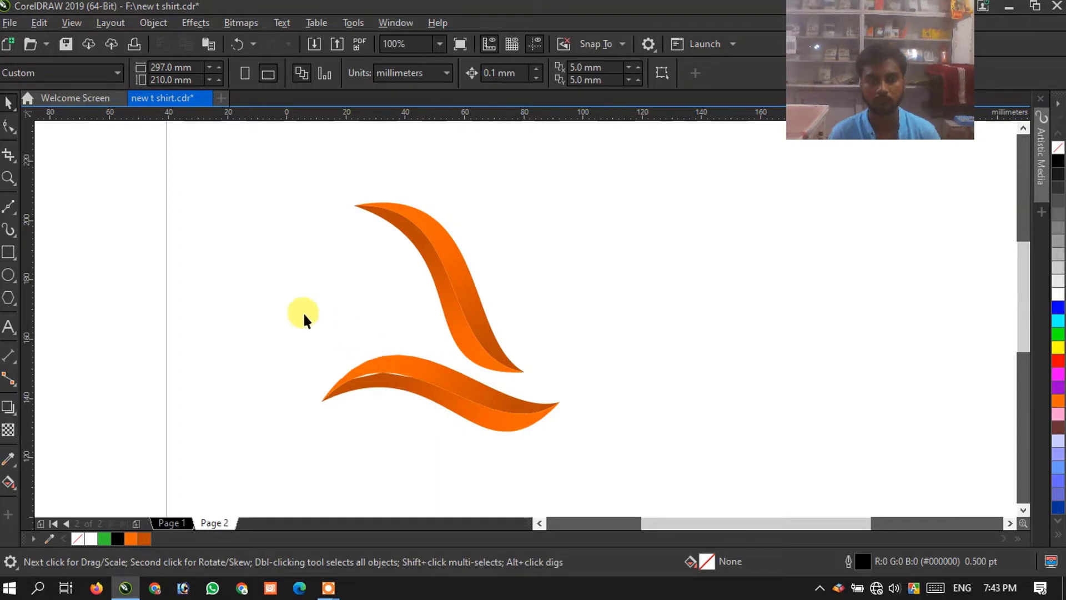
scroll(388, 386, up, 3)
scroll(388, 381, down, 3)
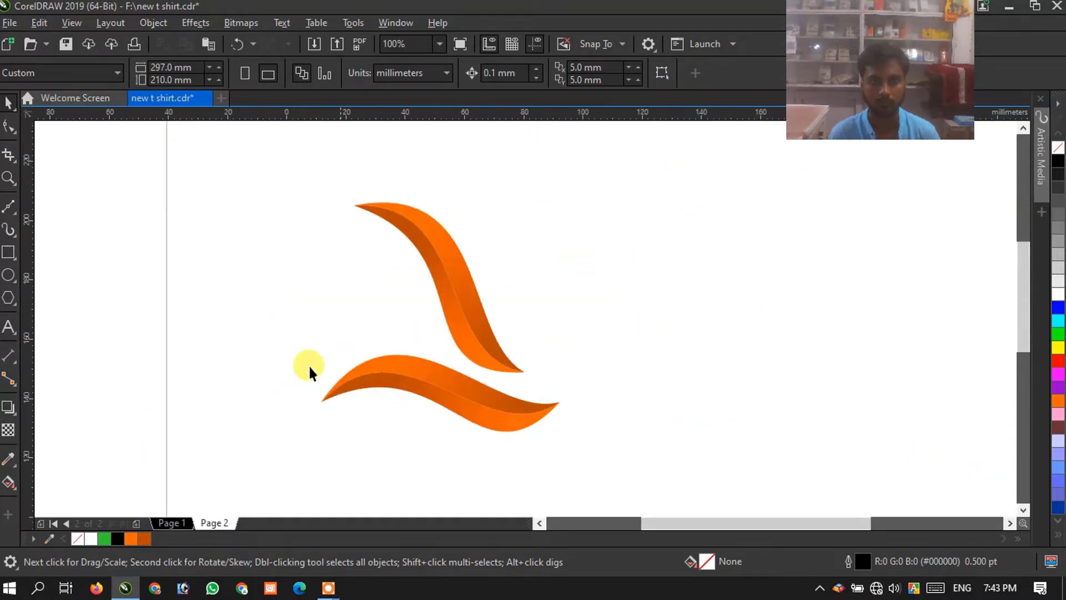
Move the whole horizontal orange ribbon up beside the rotated one, on its right
drag(665, 491, 665, 491)
drag(466, 388, 717, 302)
Recolour the upper band of the horizontal ribbon with a fountain fill running from bright green to darker green
click(693, 288)
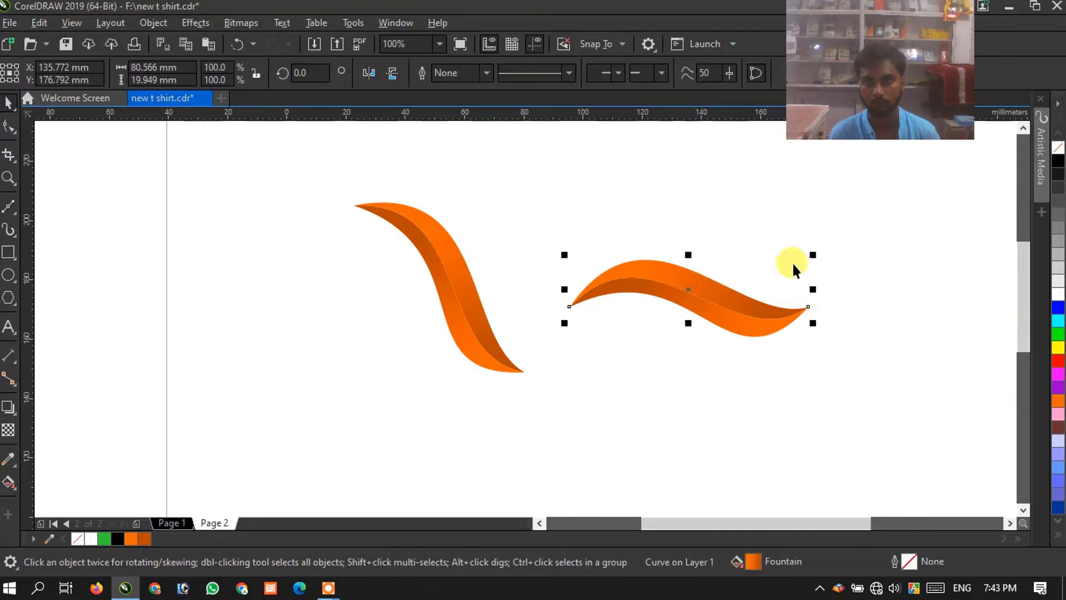
scroll(772, 253, up, 2)
key(g)
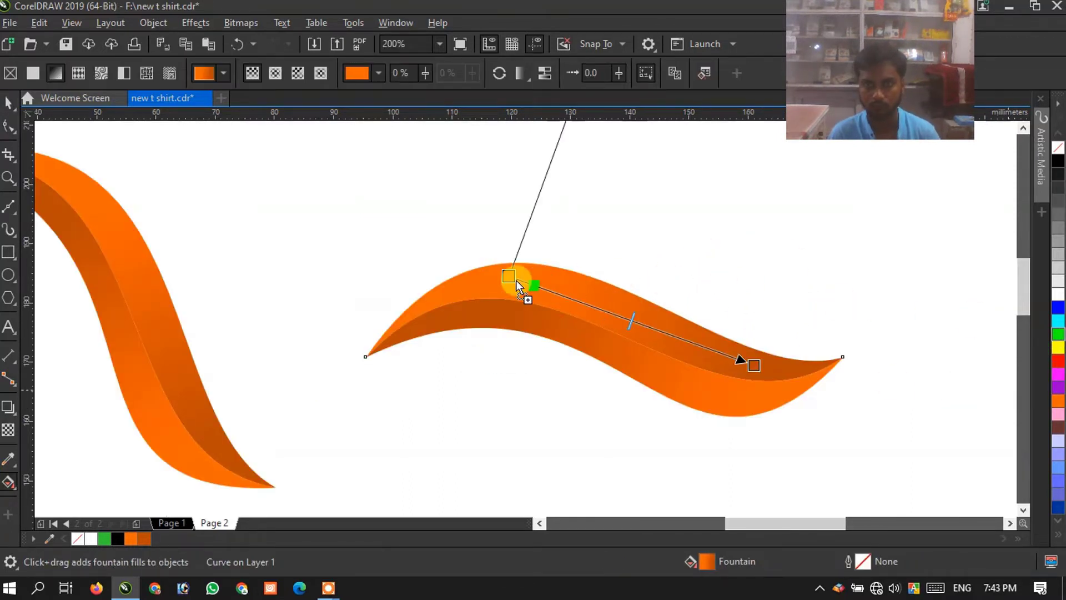
drag(516, 280, 515, 281)
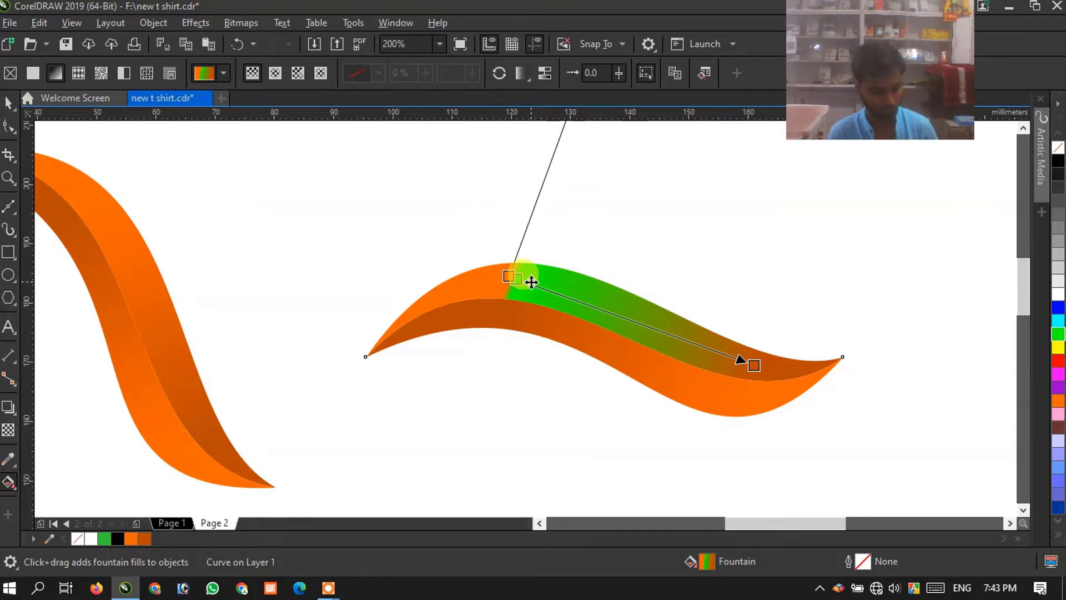
key(ctrl+z)
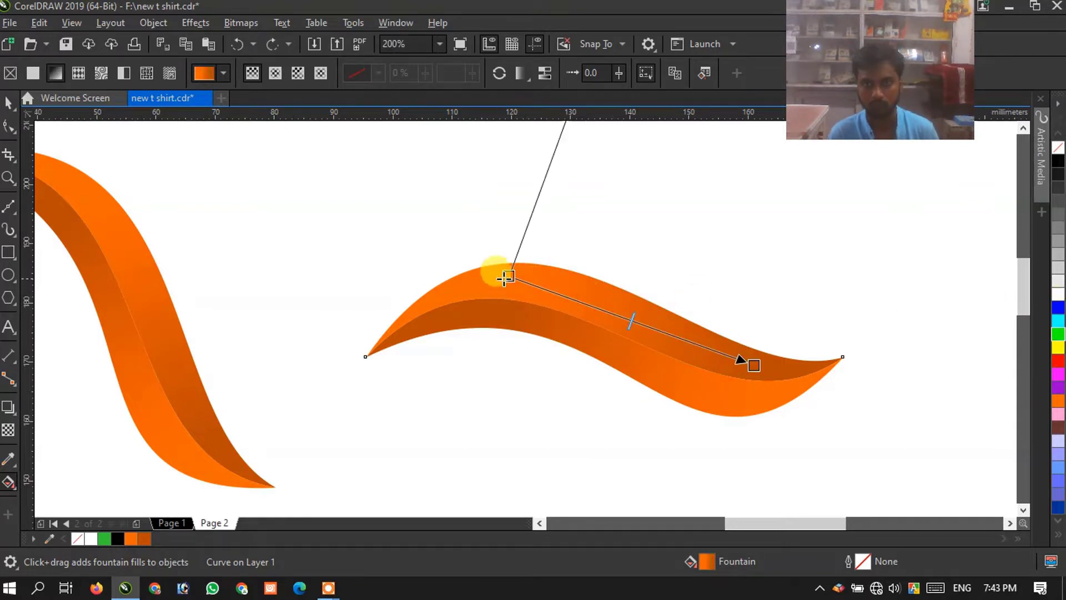
click(505, 277)
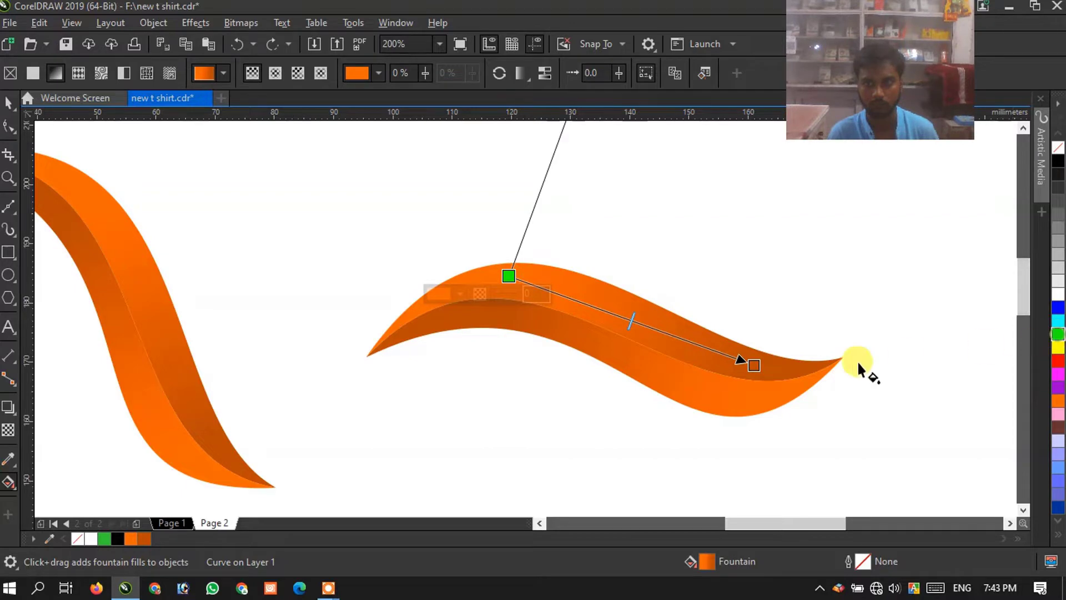
click(750, 364)
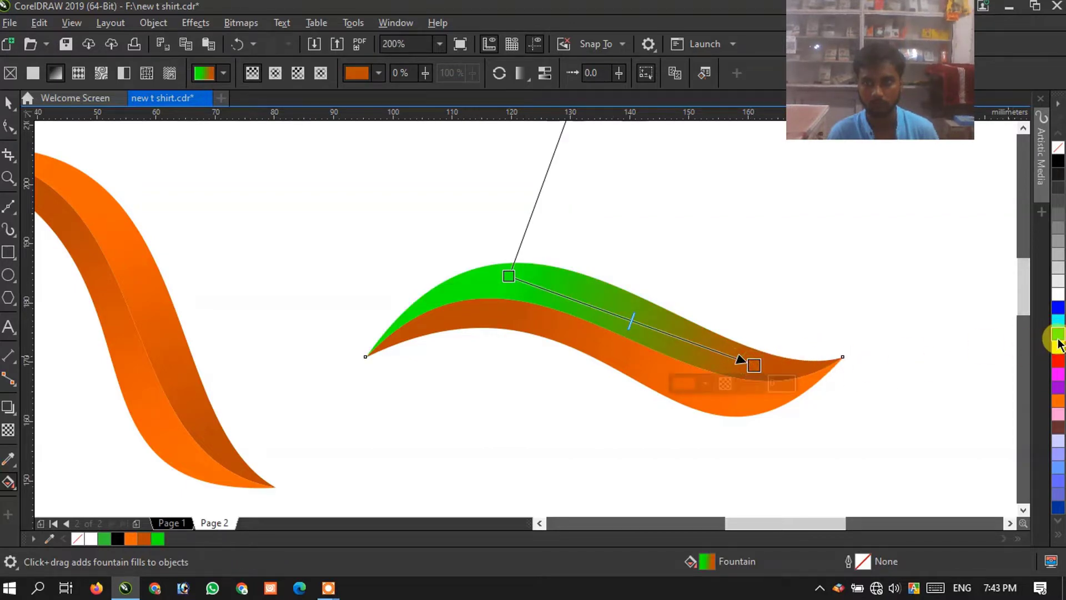
drag(1057, 343, 1033, 378)
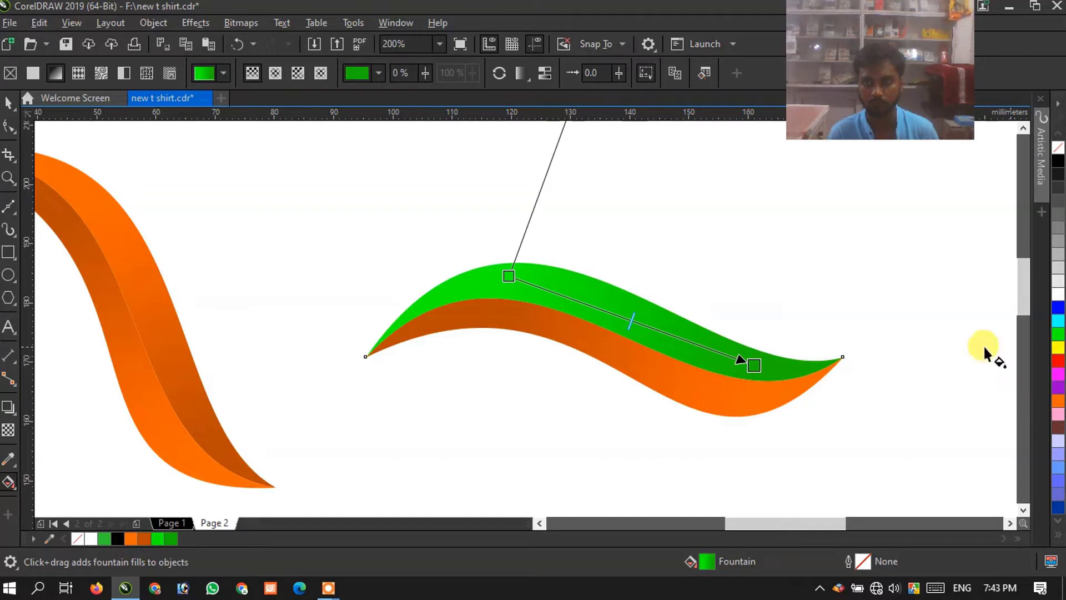
Change the end colour of the upper band's green gradient to a deeper dark green and clear the selection
click(754, 364)
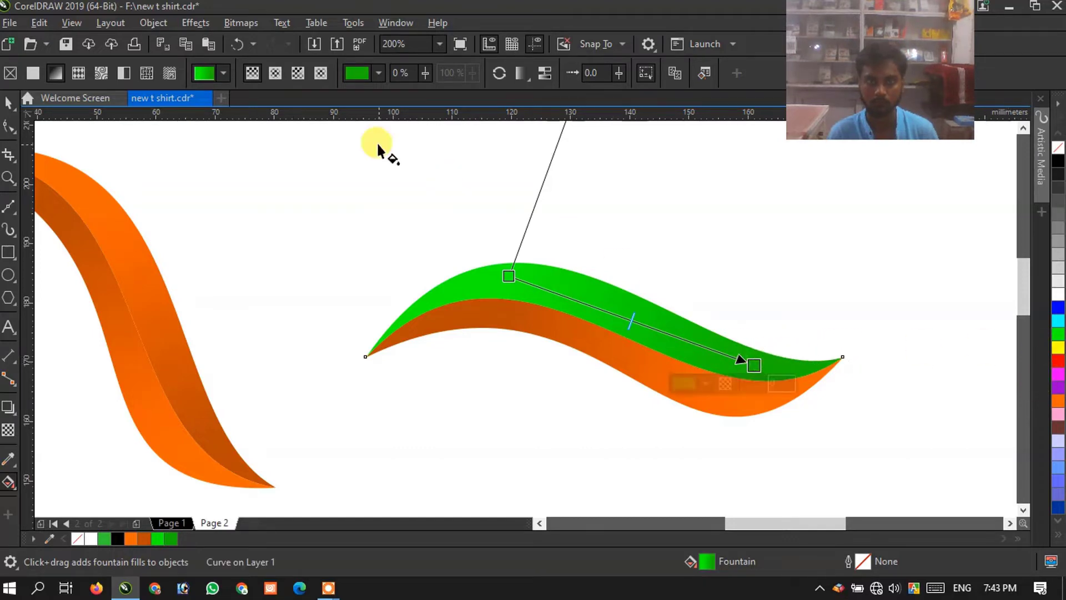
click(354, 77)
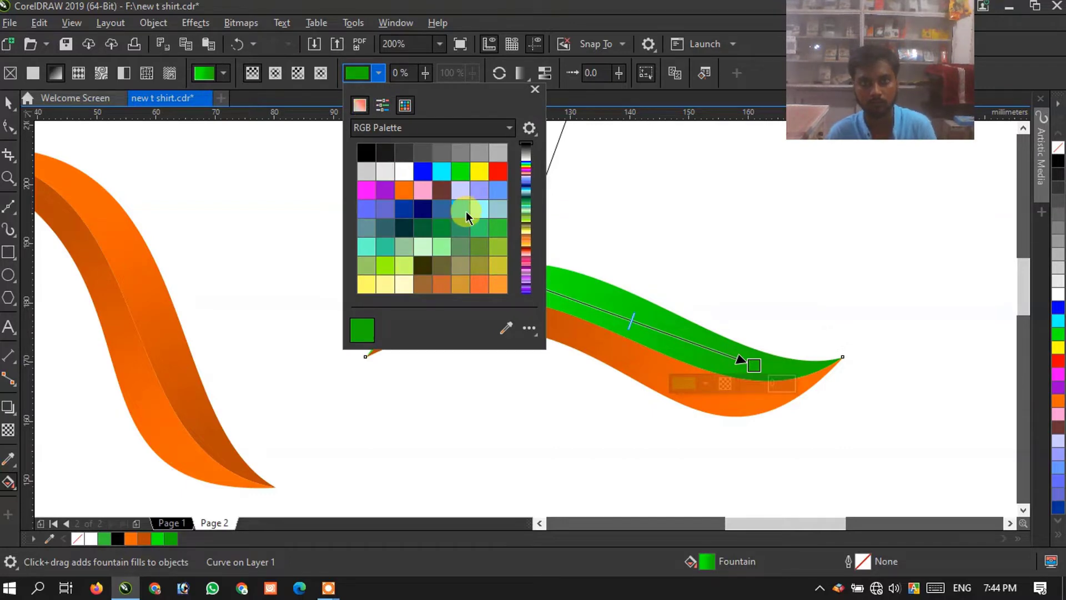
click(550, 109)
click(8, 101)
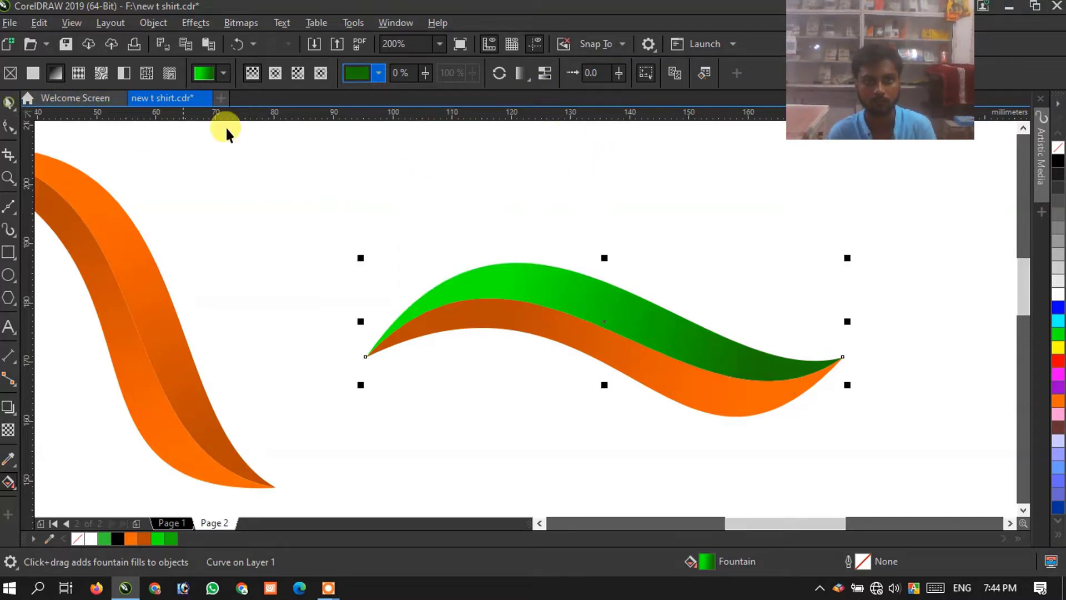
click(364, 142)
Copy the green gradient to the lower band and reverse its direction there
click(687, 340)
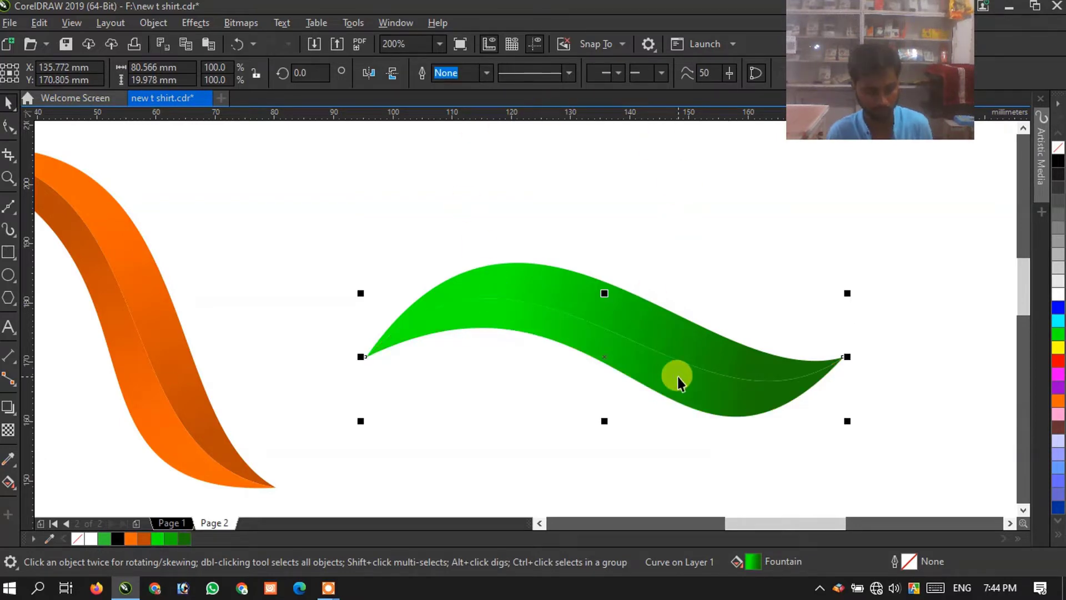
key(g)
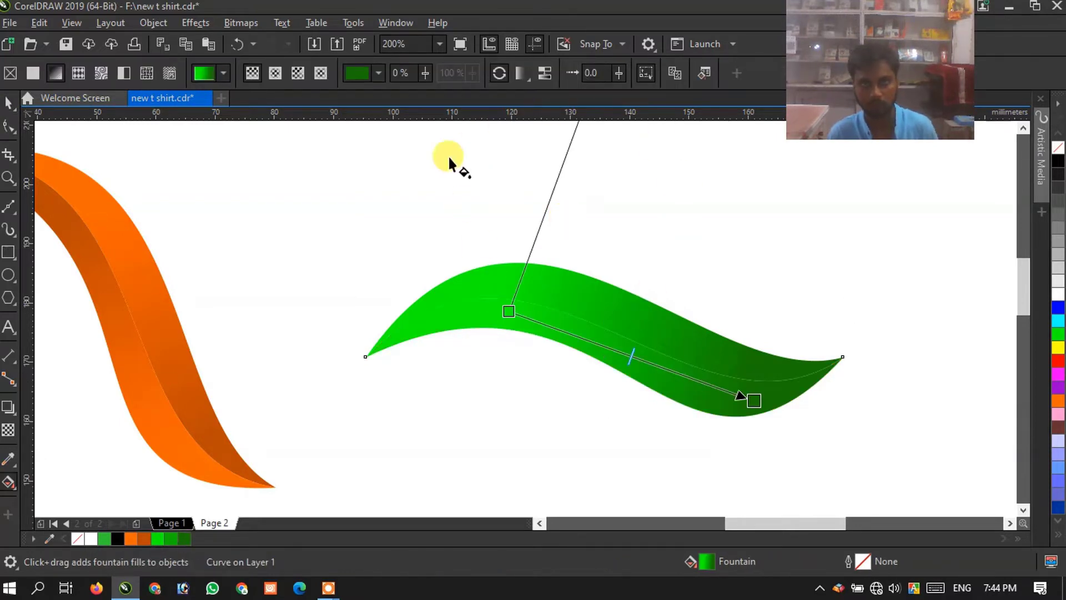
click(499, 73)
click(455, 152)
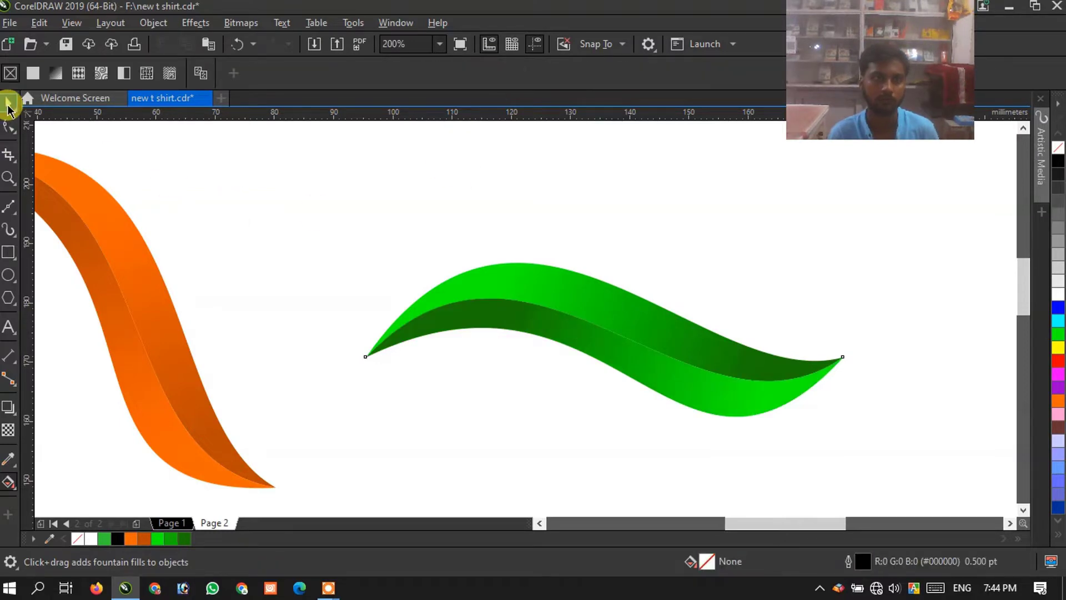
click(8, 103)
Move the whole green ribbon next to the orange one and rotate it to an angle of about 318 degrees
scroll(598, 233, down, 1)
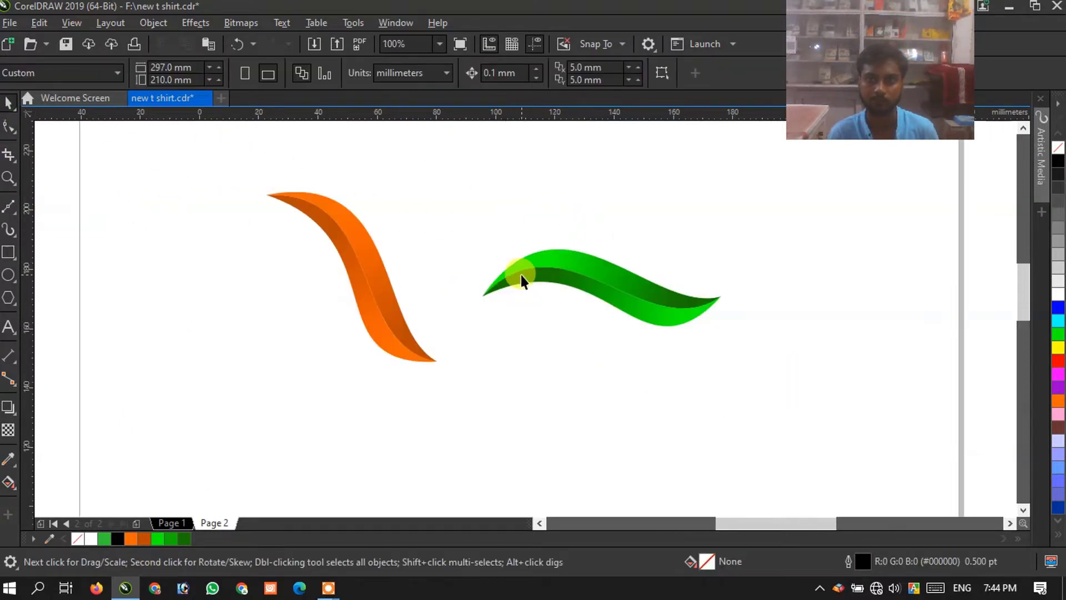
scroll(521, 275, up, 1)
scroll(521, 274, down, 1)
drag(439, 225, 776, 357)
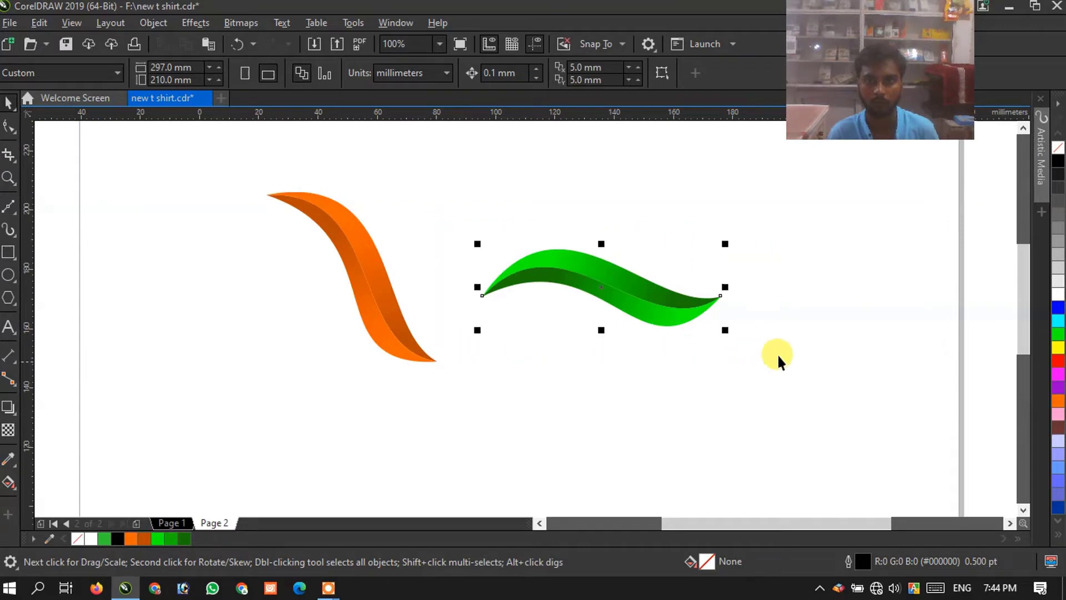
drag(628, 298, 533, 299)
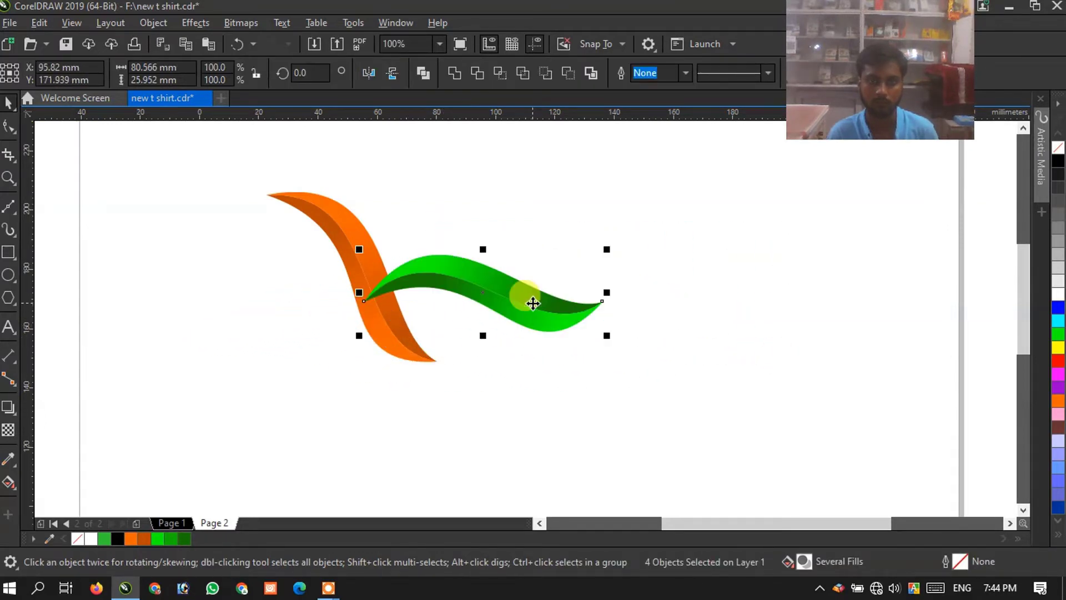
click(537, 301)
drag(611, 245, 634, 359)
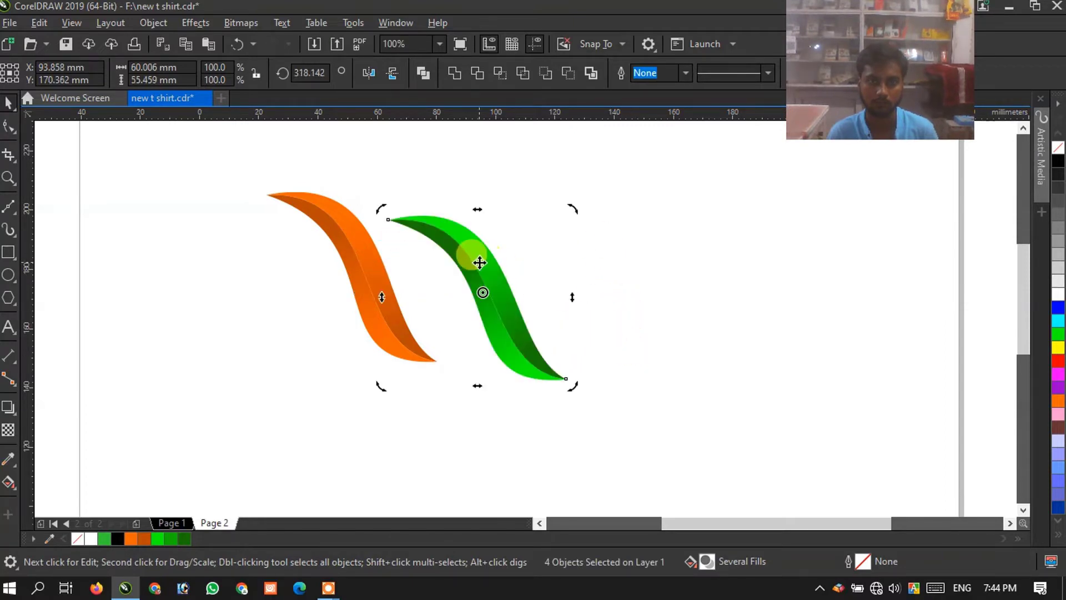
click(708, 305)
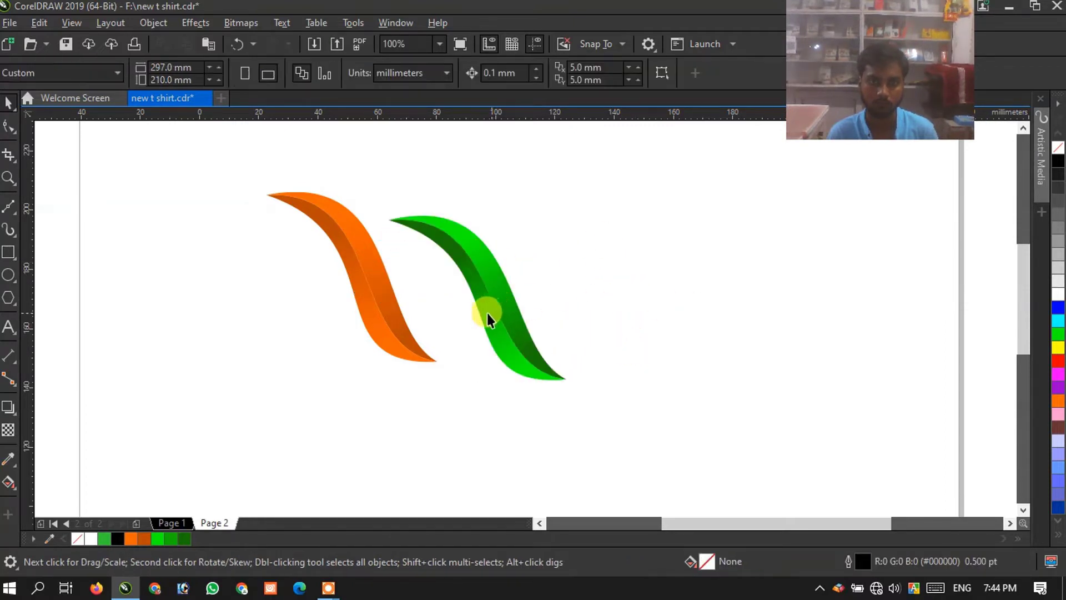
Draw a circle about 31.75 mm in diameter and place it to the right of the green ribbon
scroll(437, 256, up, 2)
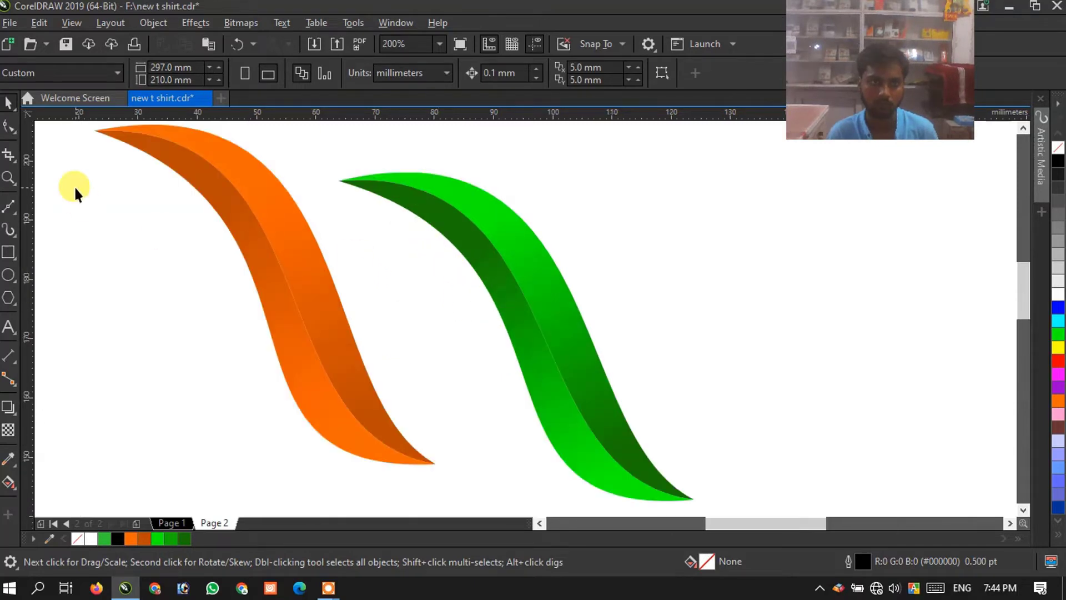
scroll(218, 272, down, 2)
key(F7)
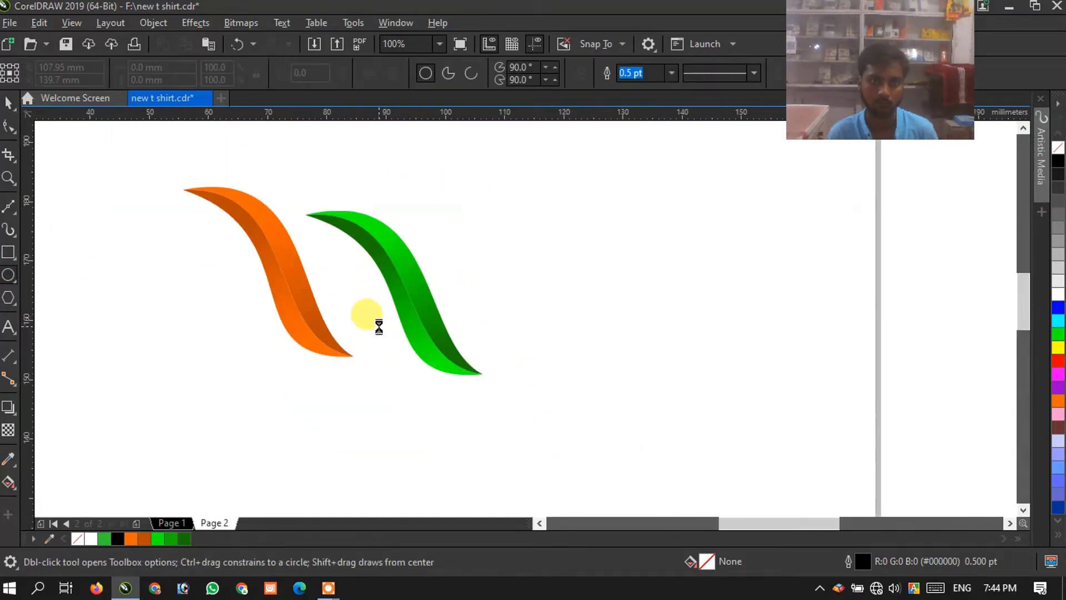
scroll(231, 210, up, 2)
drag(230, 203, 418, 373)
key(space)
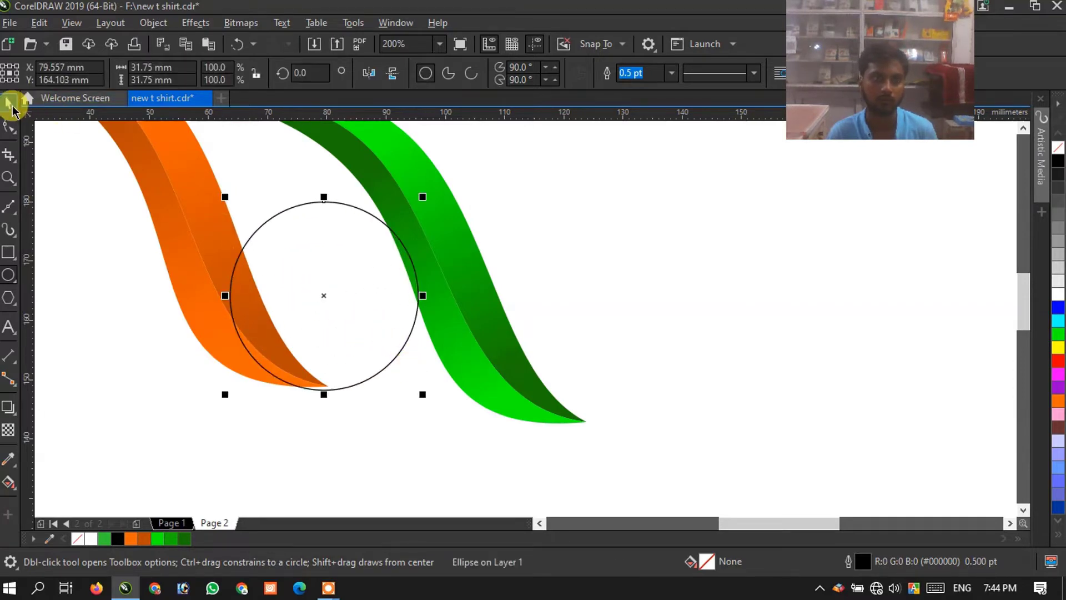
drag(300, 205, 662, 207)
scroll(281, 266, down, 1)
scroll(486, 243, up, 1)
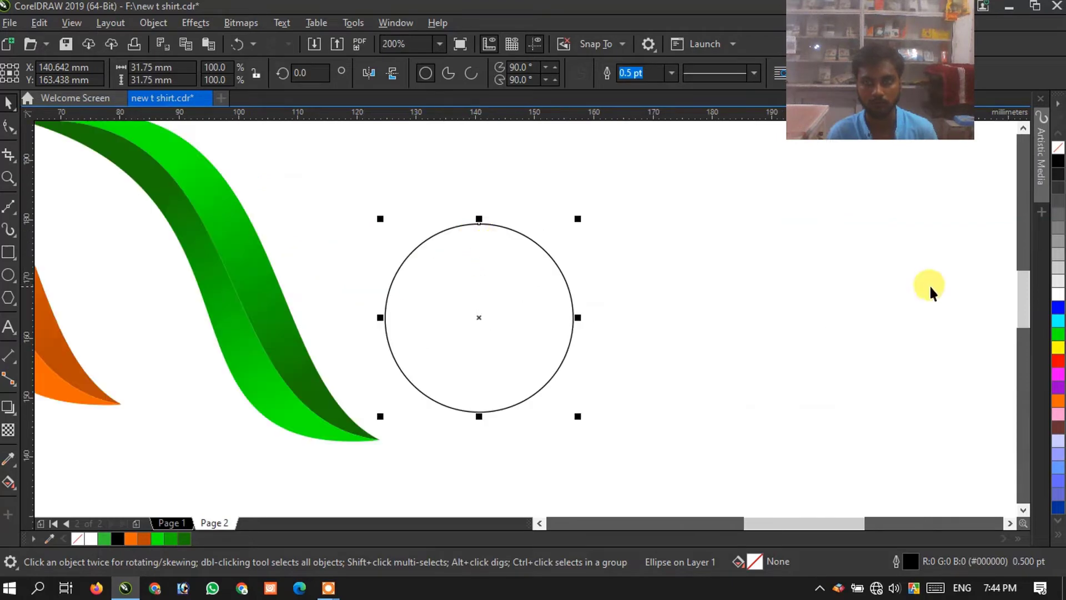
Give the circle a blue outline with a width of 1.0 pt
right_click(1057, 307)
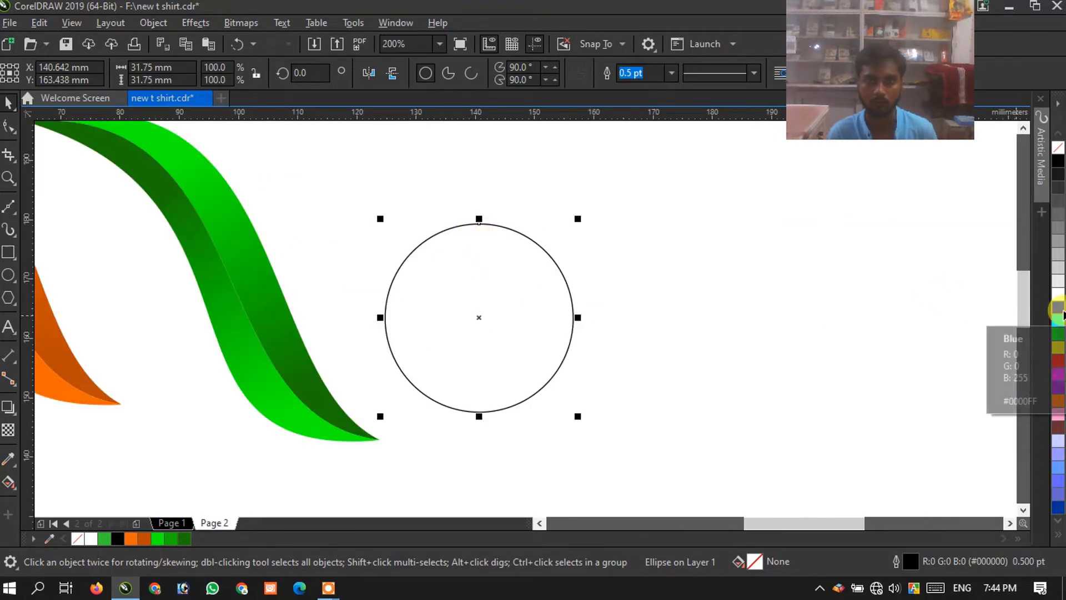
click(924, 290)
scroll(444, 232, up, 1)
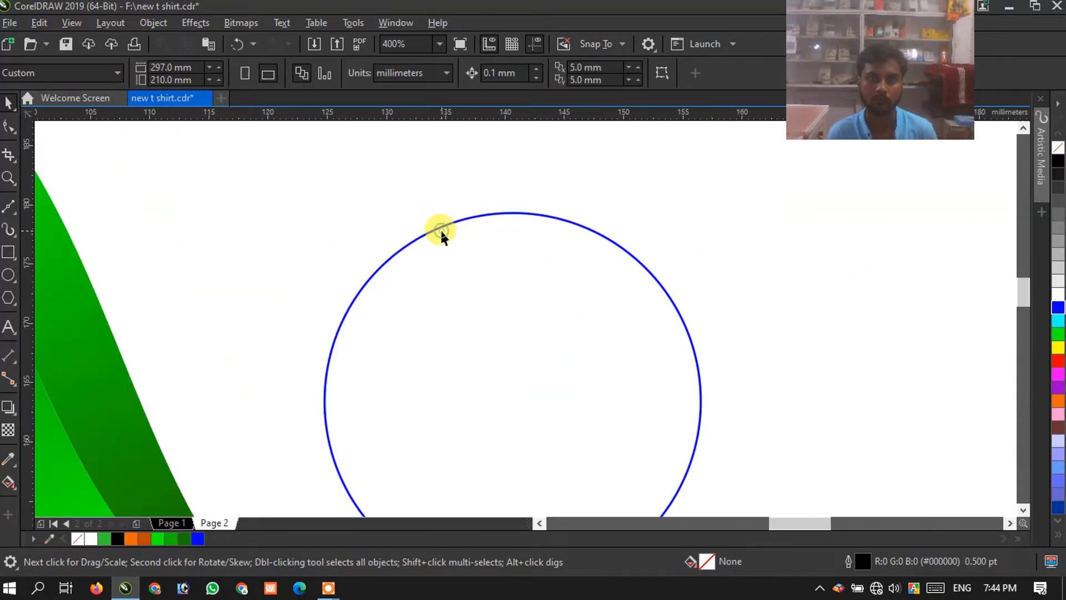
click(439, 228)
click(671, 72)
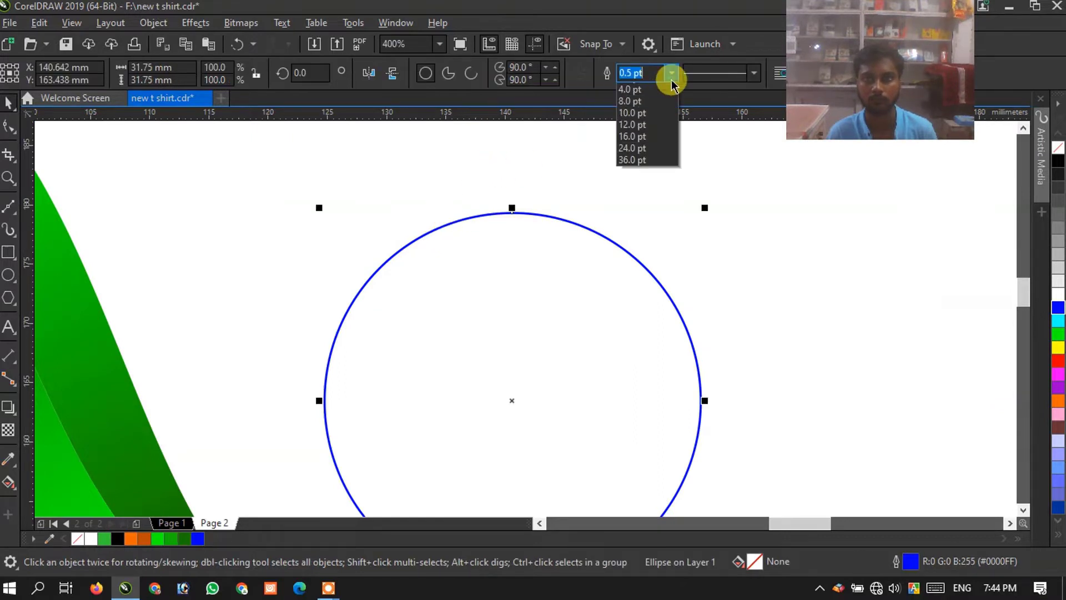
click(647, 143)
click(727, 220)
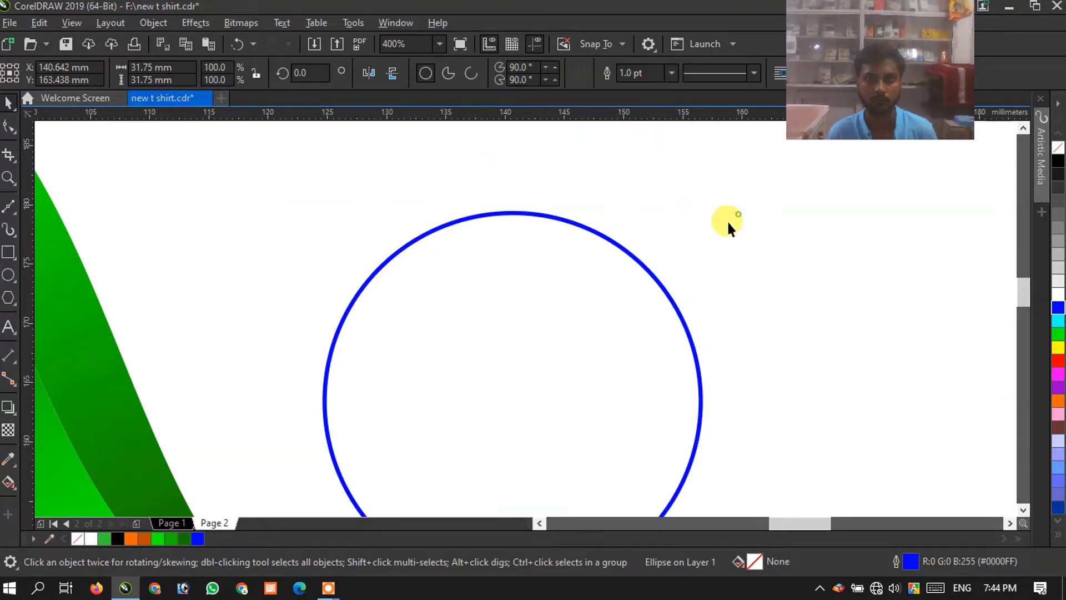
scroll(457, 220, down, 1)
scroll(452, 255, up, 1)
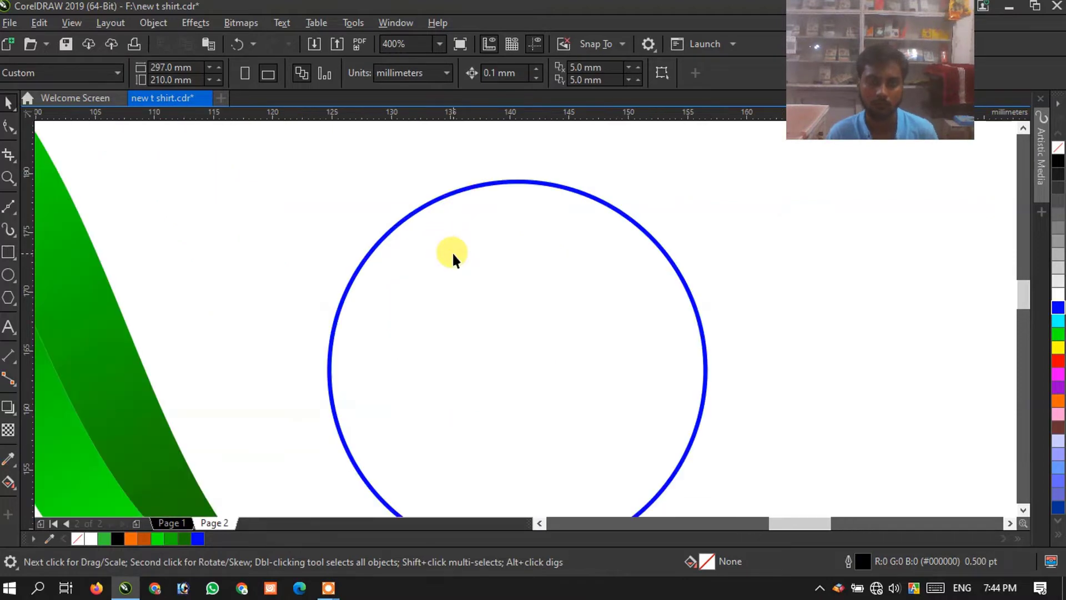
Add a concentric copy of the circle scaled to about 29.7 mm in diameter, with a thinner outline than the outer circle
click(467, 188)
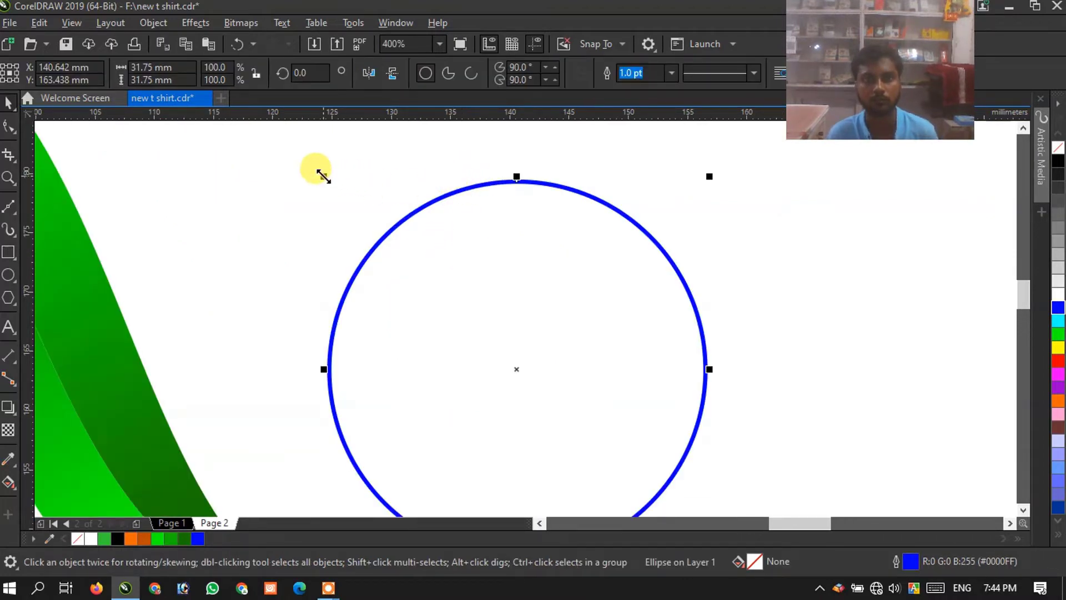
drag(321, 174, 335, 187)
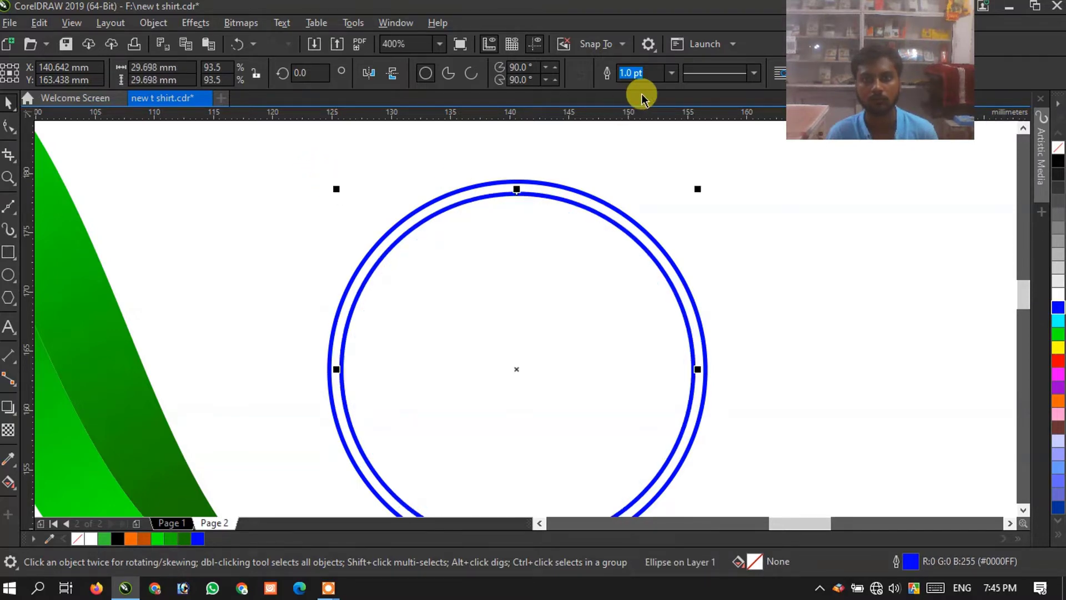
click(672, 73)
click(638, 136)
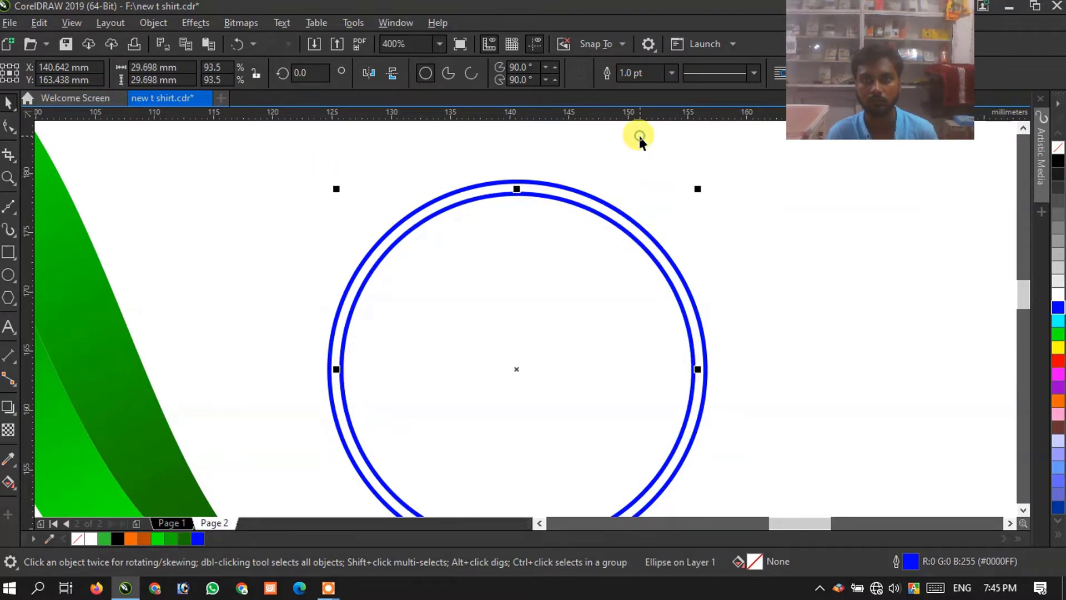
click(670, 73)
click(648, 116)
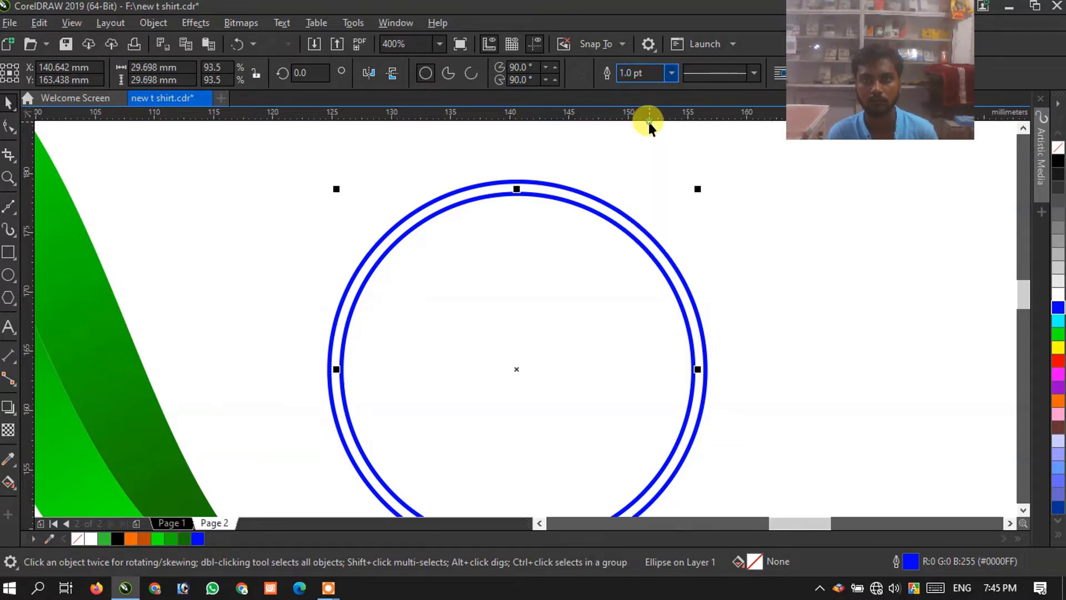
click(738, 192)
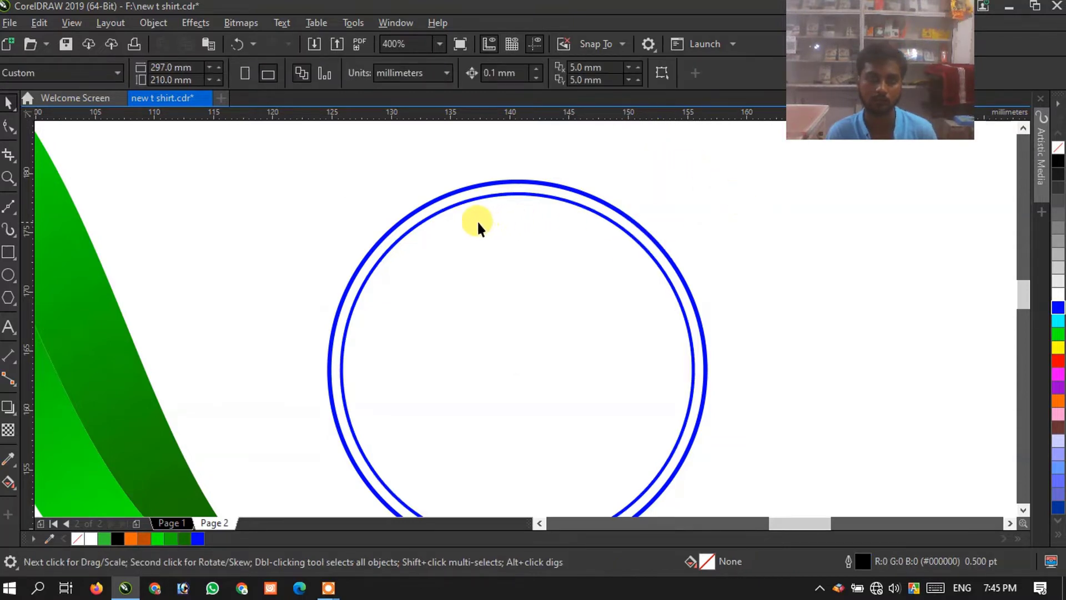
Draw a rectangle about 0.71 by 0.79 mm at the top of the inner circle, fill it blue and remove its outline
scroll(428, 221, up, 1)
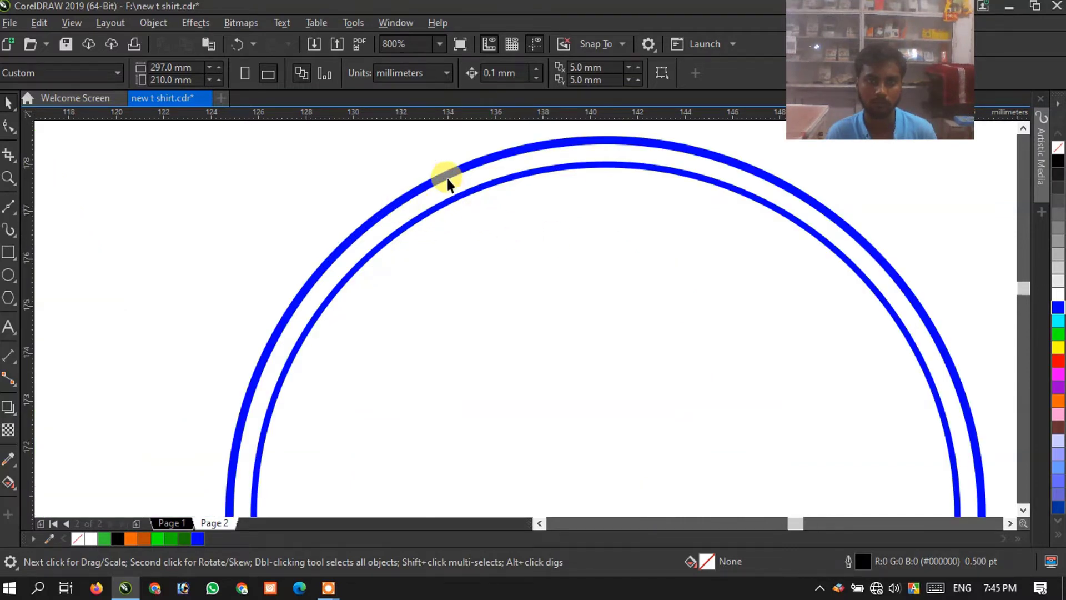
scroll(444, 178, up, 1)
click(10, 251)
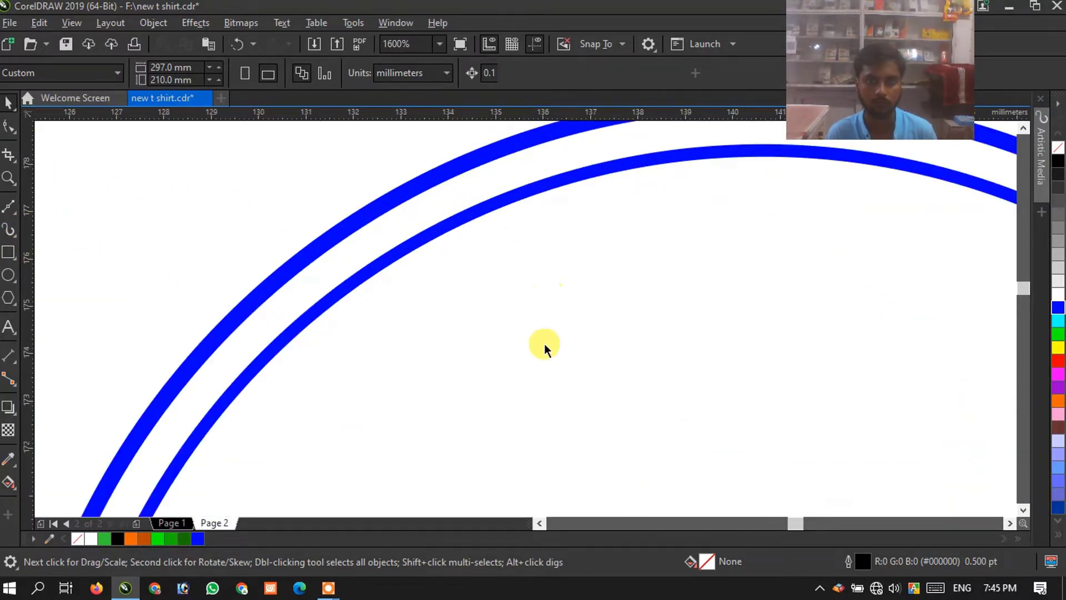
scroll(550, 336, down, 1)
scroll(672, 243, up, 1)
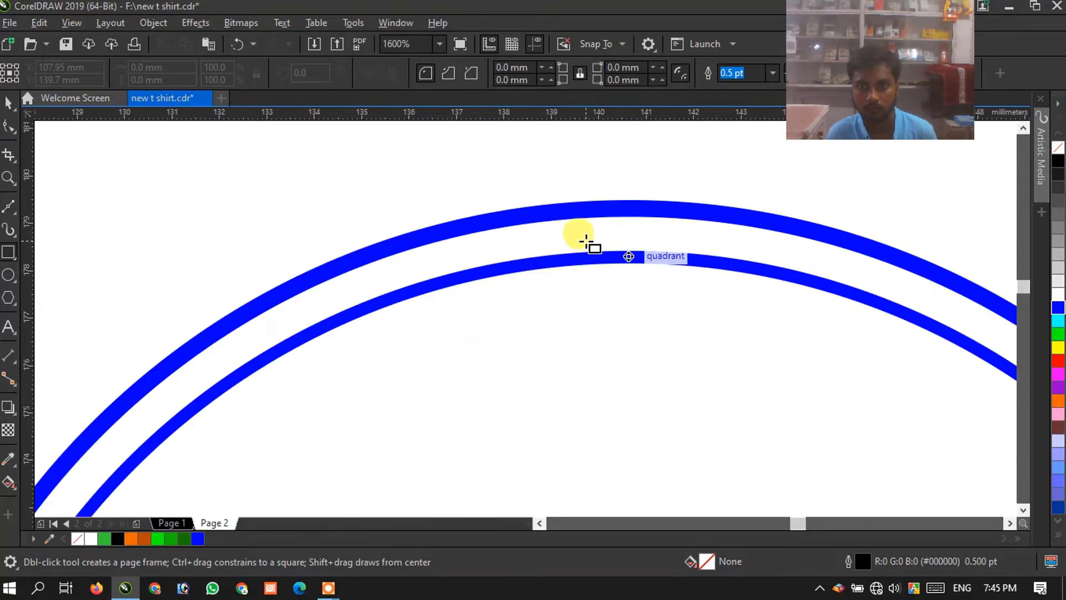
drag(587, 241, 623, 281)
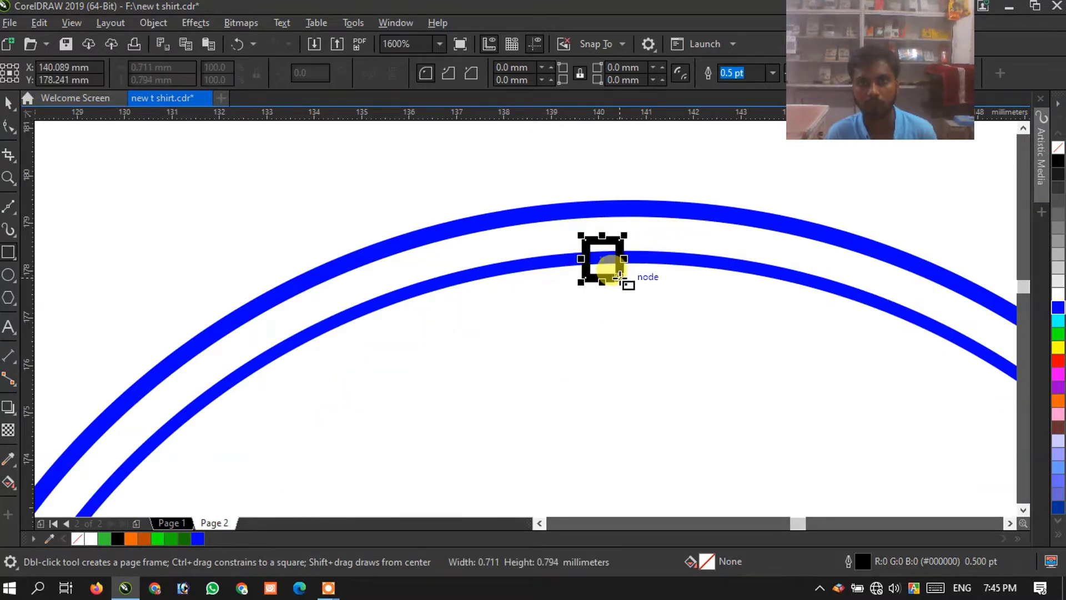
click(1059, 307)
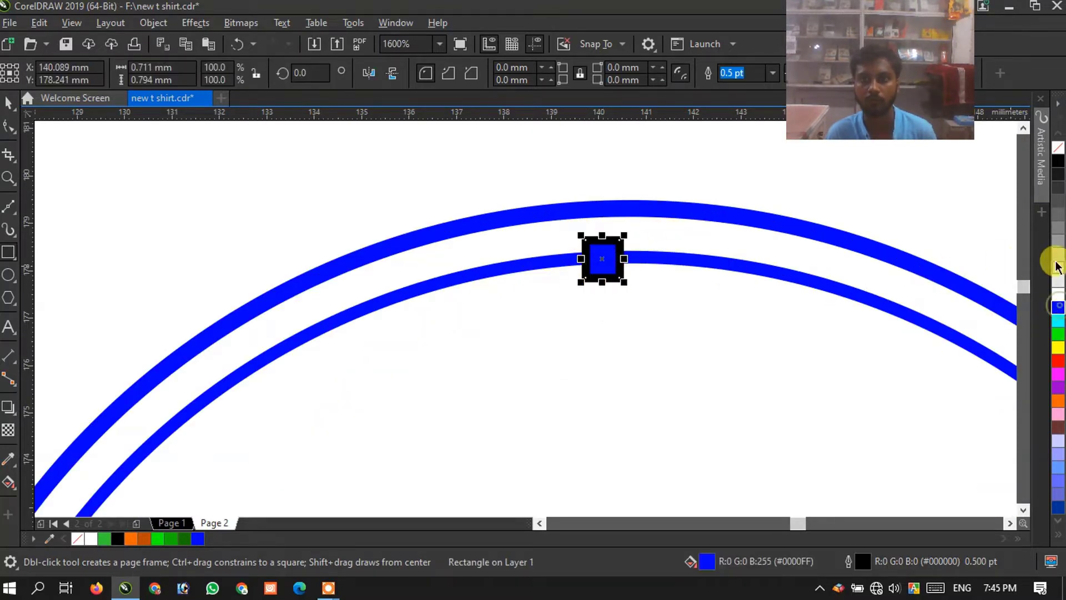
right_click(1058, 151)
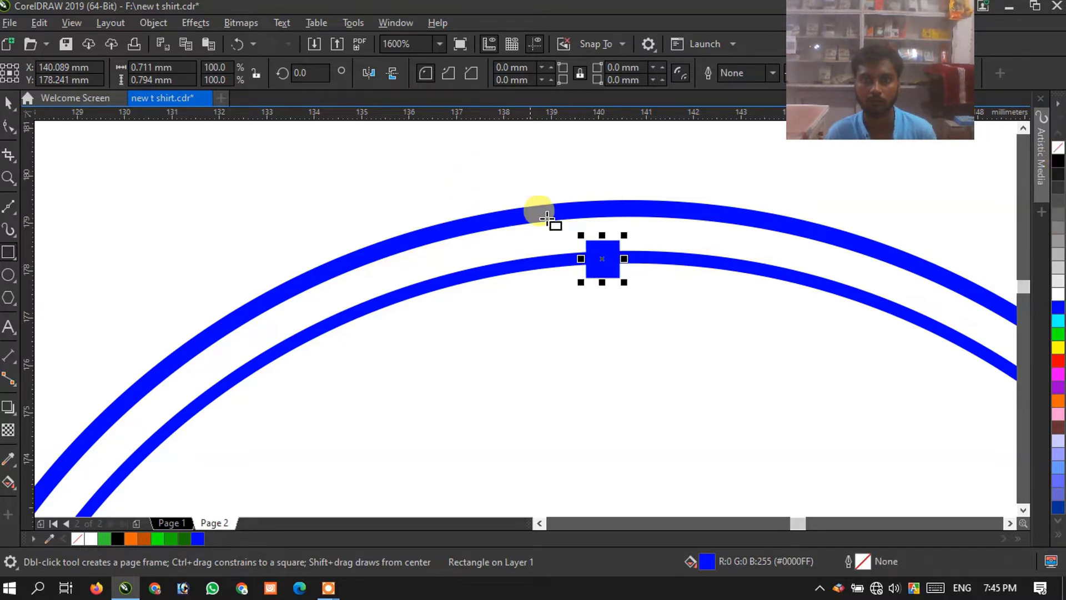
Round the two lower corners of the small blue rectangle to a radius of about 0.356 mm, keeping the upper corners square
scroll(597, 279, up, 1)
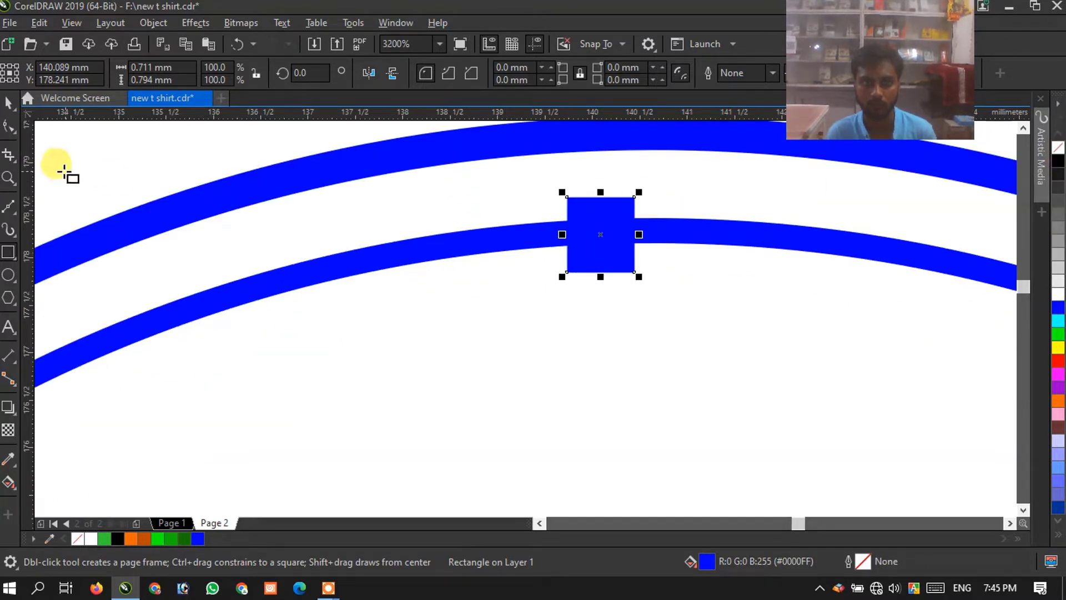
click(15, 132)
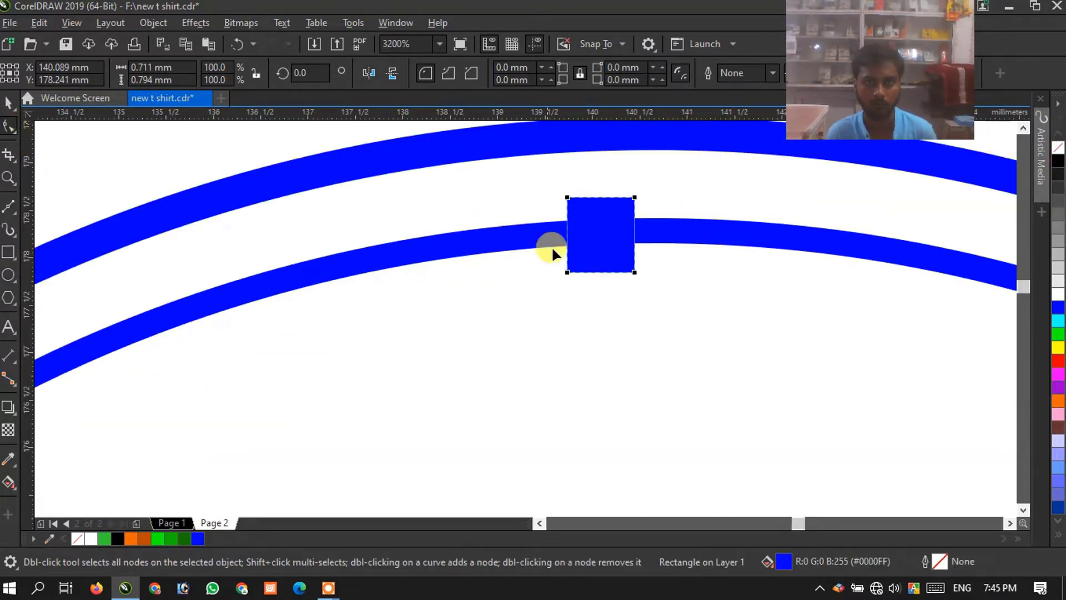
click(636, 272)
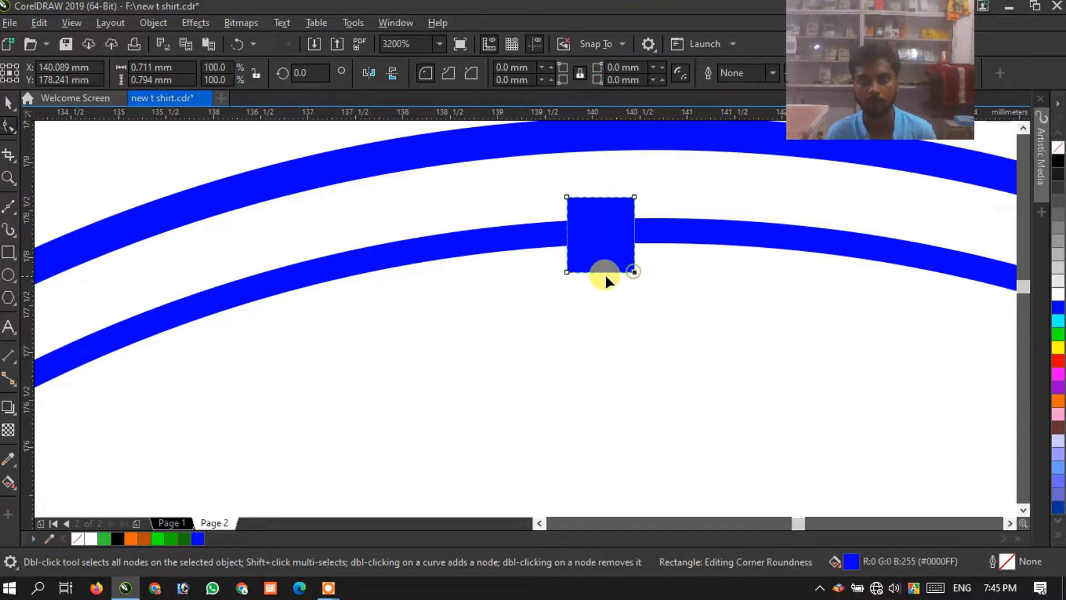
drag(566, 272, 454, 214)
click(6, 123)
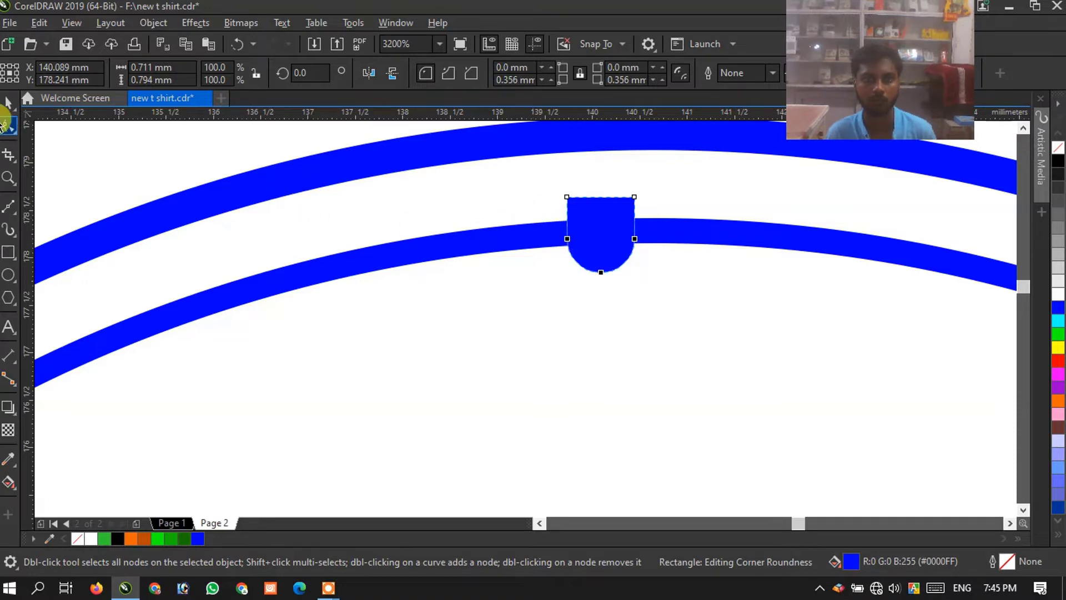
click(7, 104)
click(559, 209)
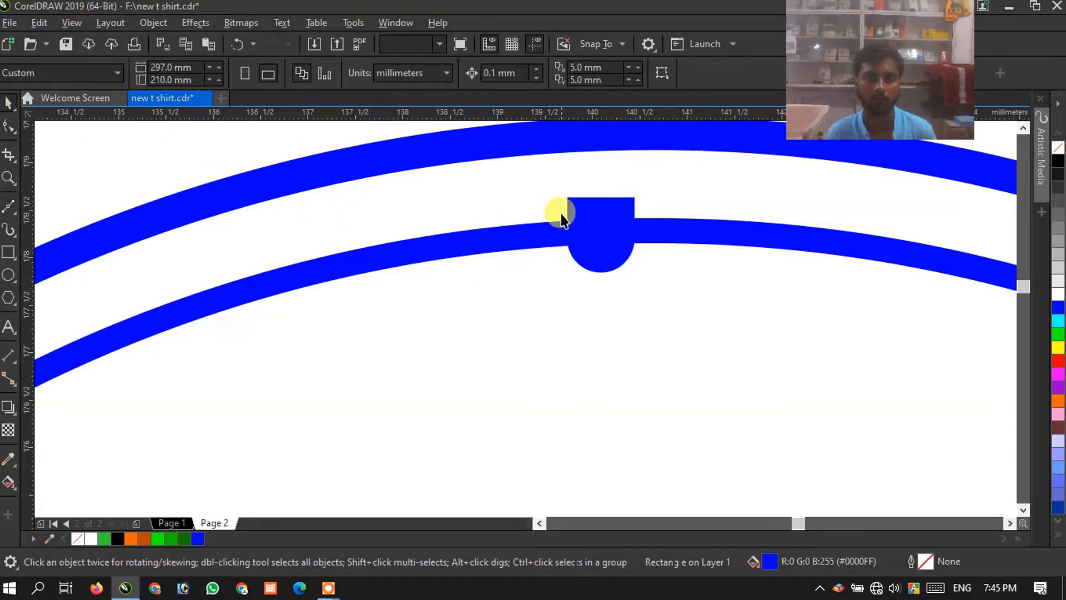
Set the marker's rotation centre to the centre of the circles and rotate a copy clockwise by about 6 degrees
scroll(562, 210, down, 1)
scroll(565, 208, down, 2)
click(565, 210)
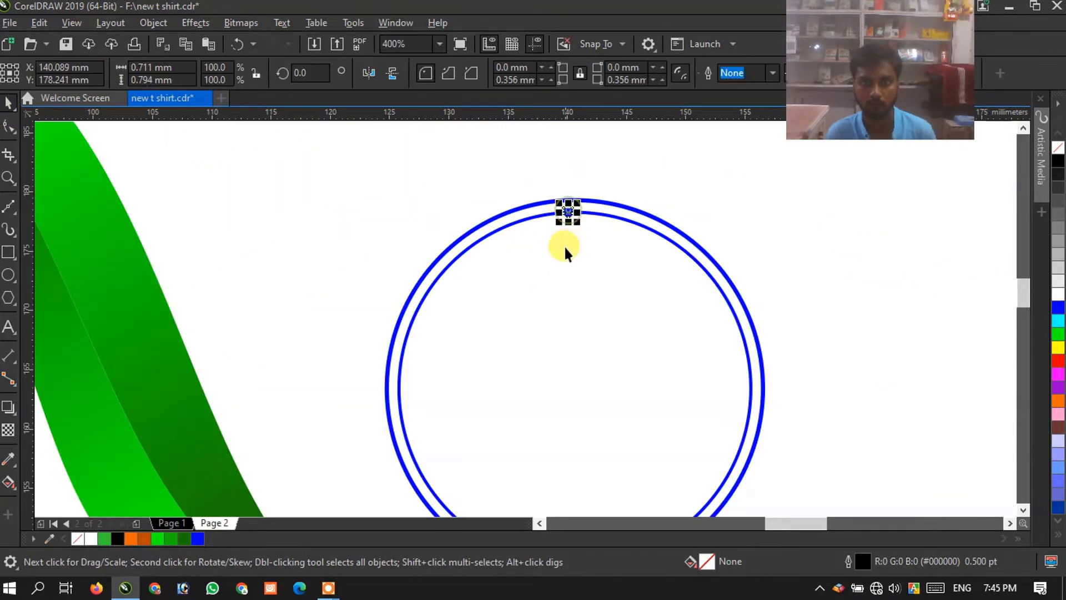
scroll(568, 261, down, 1)
scroll(570, 276, up, 1)
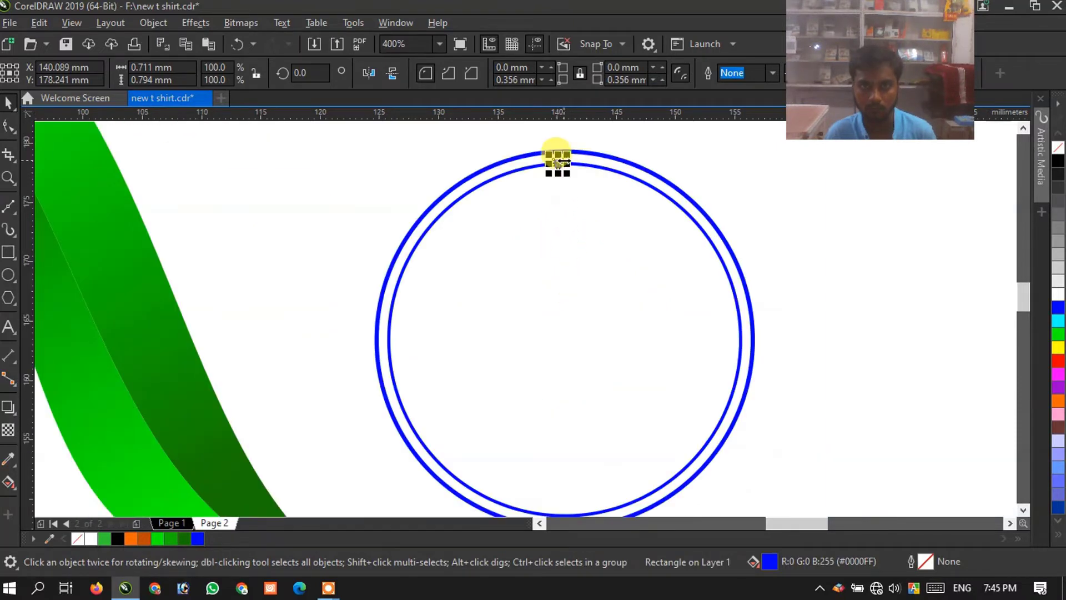
click(557, 164)
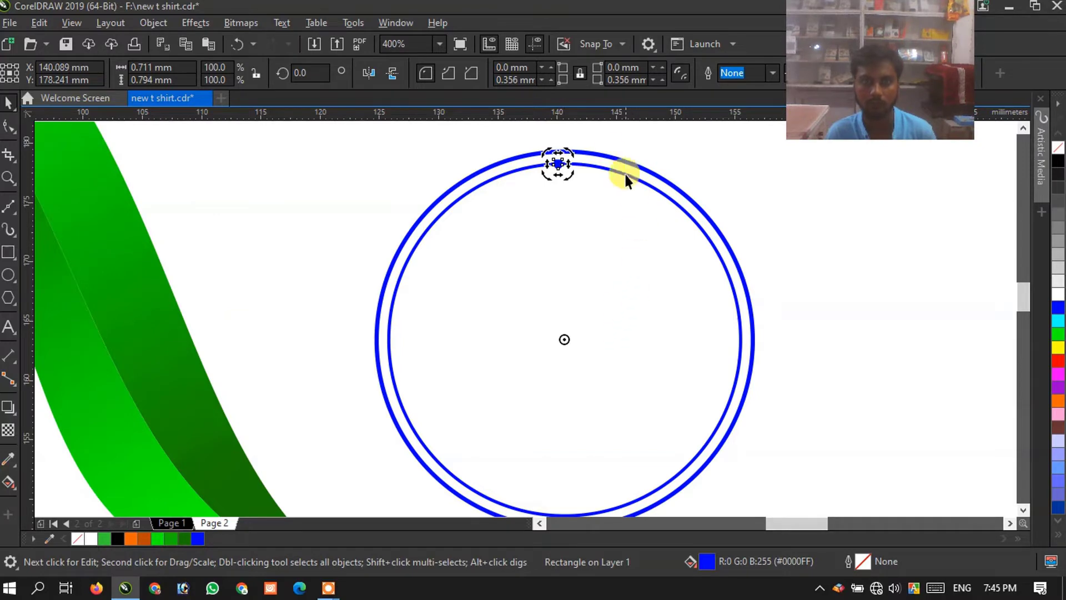
drag(573, 151, 594, 188)
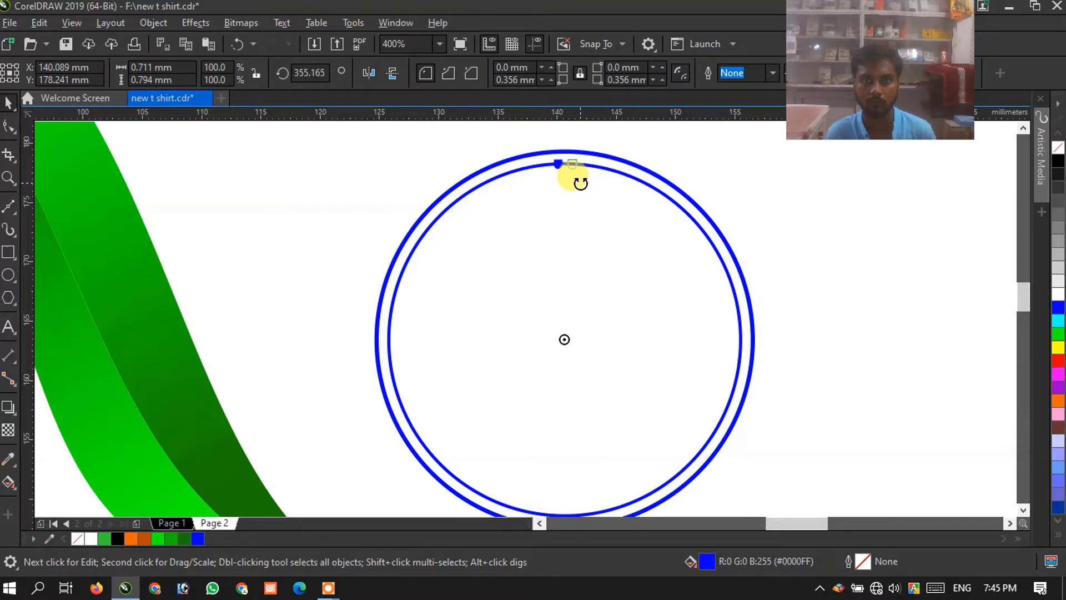
drag(580, 183, 581, 187)
Repeat the rotated duplication until the rounded markers form a complete, evenly spaced ring along the inner circle
key(ctrl+d)
key(ctrl+d)
key(ctrl+d)
key(ctrl+d)
key(ctrl+d)
key(ctrl+d)
key(ctrl+d)
key(ctrl+d)
key(ctrl+d)
key(ctrl+d)
key(ctrl+d)
key(ctrl+d)
key(ctrl+d)
key(ctrl+d)
key(ctrl+d)
key(ctrl+d)
key(ctrl+d)
key(ctrl+d)
key(ctrl+d)
key(ctrl+d)
key(ctrl+d)
key(ctrl+d)
key(ctrl+d)
key(ctrl+d)
key(ctrl+d)
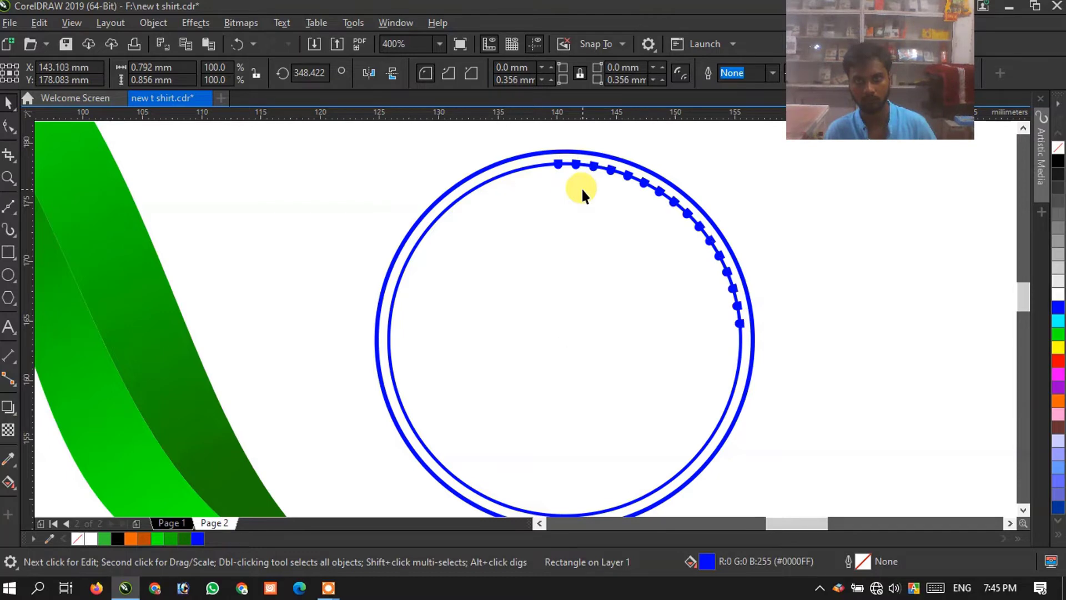
key(ctrl+d)
key(ctrl+d)
key(ctrl+d)
key(ctrl+d)
key(ctrl+d)
key(ctrl+d)
key(ctrl+d)
key(ctrl+d)
key(ctrl+d)
key(ctrl+d)
key(ctrl+d)
key(ctrl+d)
key(ctrl+d)
key(ctrl+d)
key(ctrl+d)
key(ctrl+d)
key(ctrl+d)
key(ctrl+d)
key(ctrl+d)
key(ctrl+d)
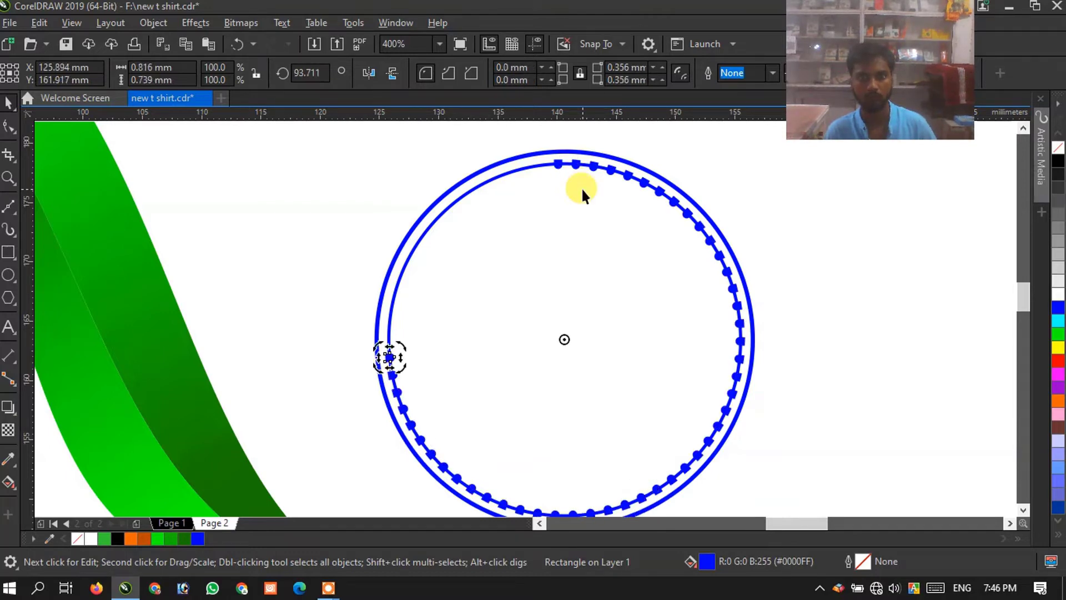
key(ctrl+d)
key(ctrl+d)
key(ctrl+d)
key(ctrl+d)
key(ctrl+d)
key(ctrl+d)
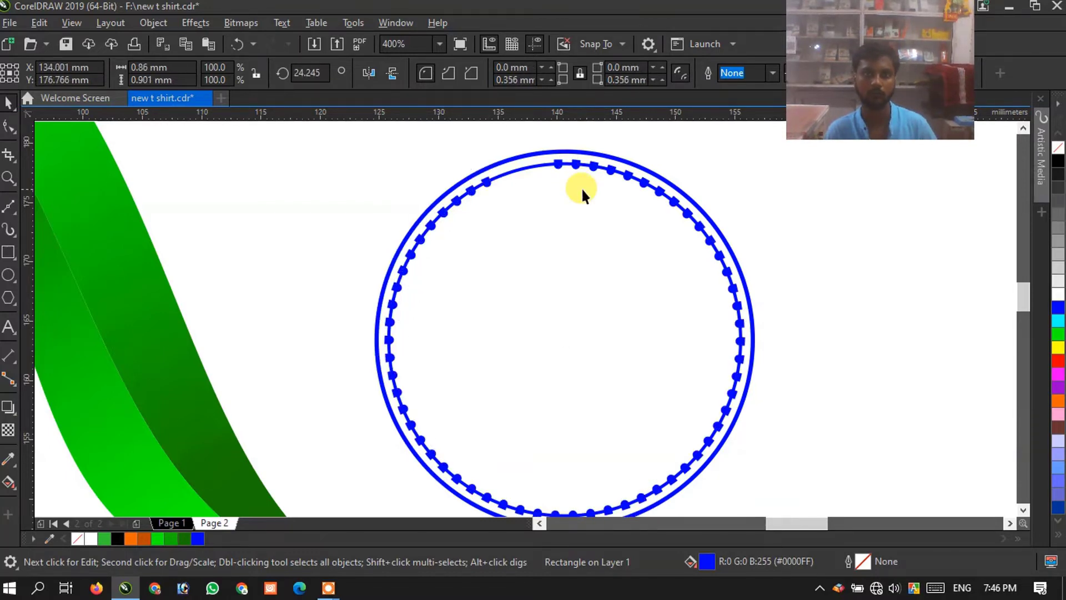
click(776, 213)
scroll(554, 219, down, 2)
scroll(554, 219, up, 2)
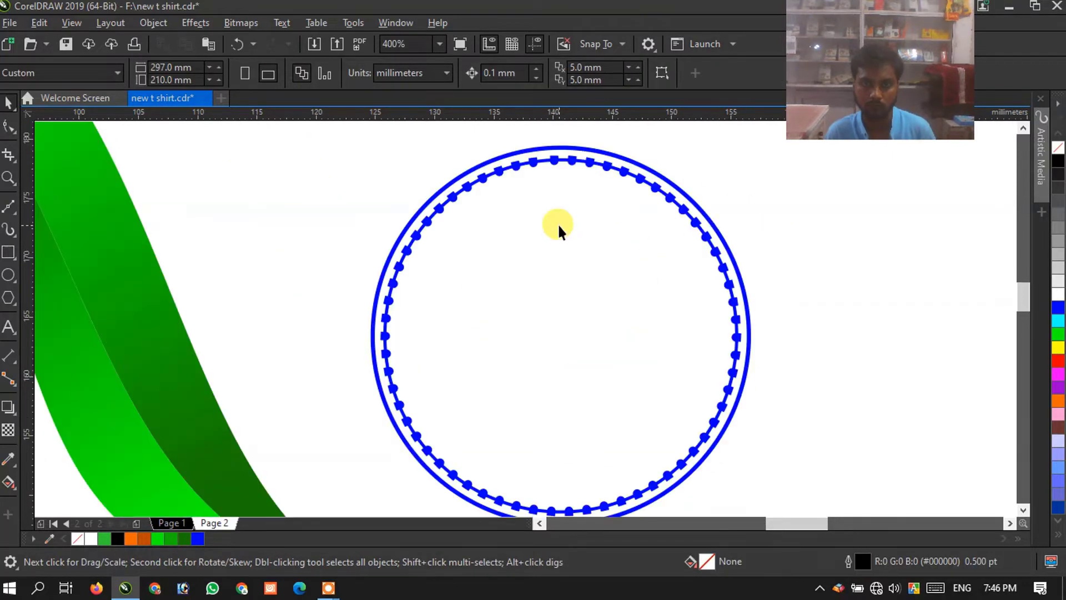
Add a concentric copy of the outer circle scaled down to about 2.6 mm in diameter at the emblem's centre
click(523, 151)
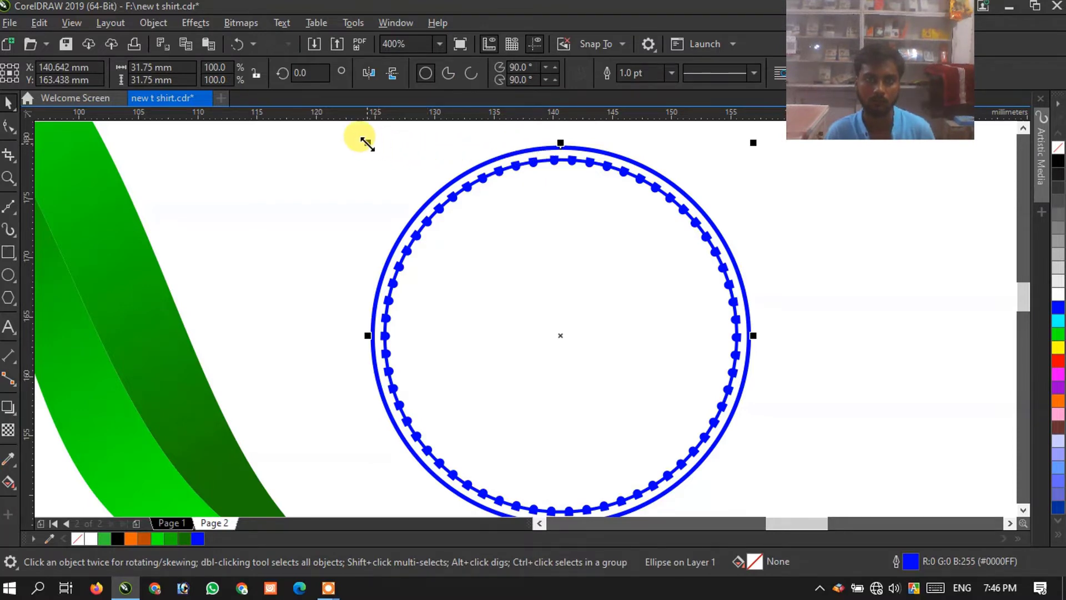
drag(366, 143, 483, 314)
click(826, 323)
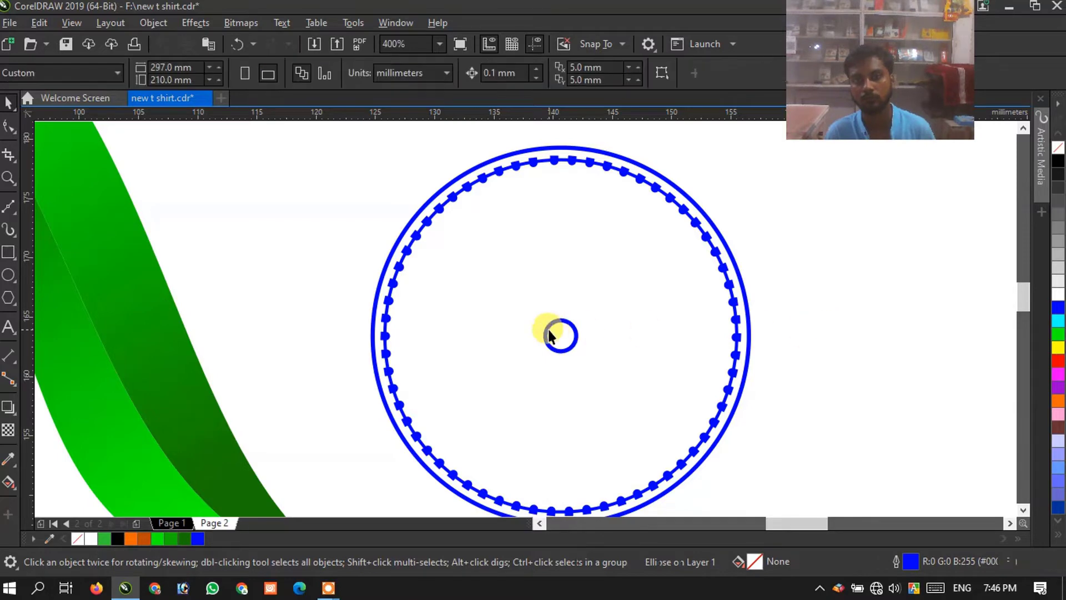
scroll(555, 334, up, 2)
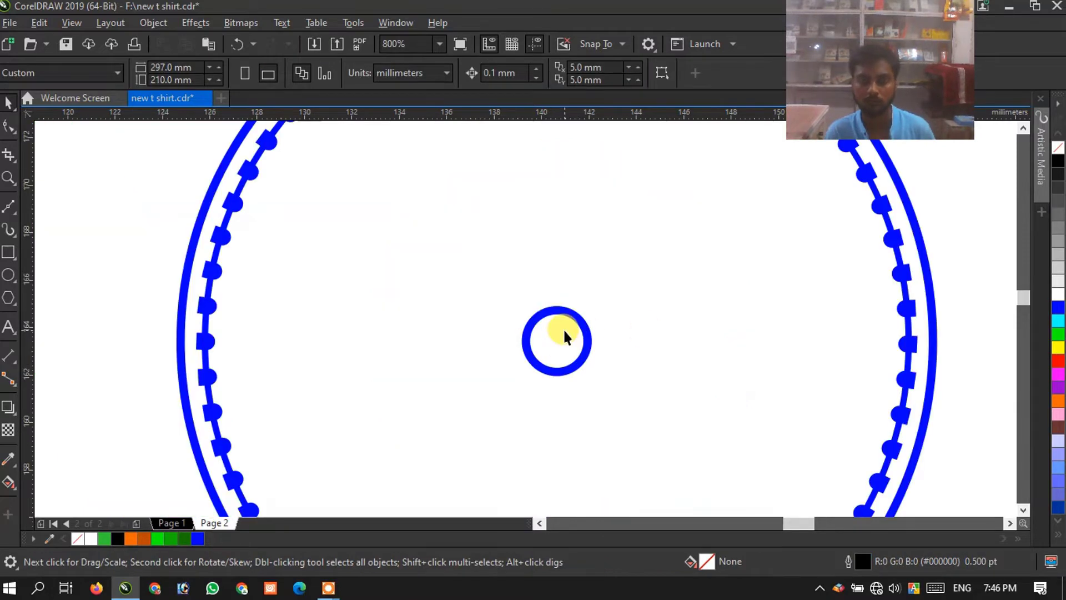
scroll(544, 335, down, 2)
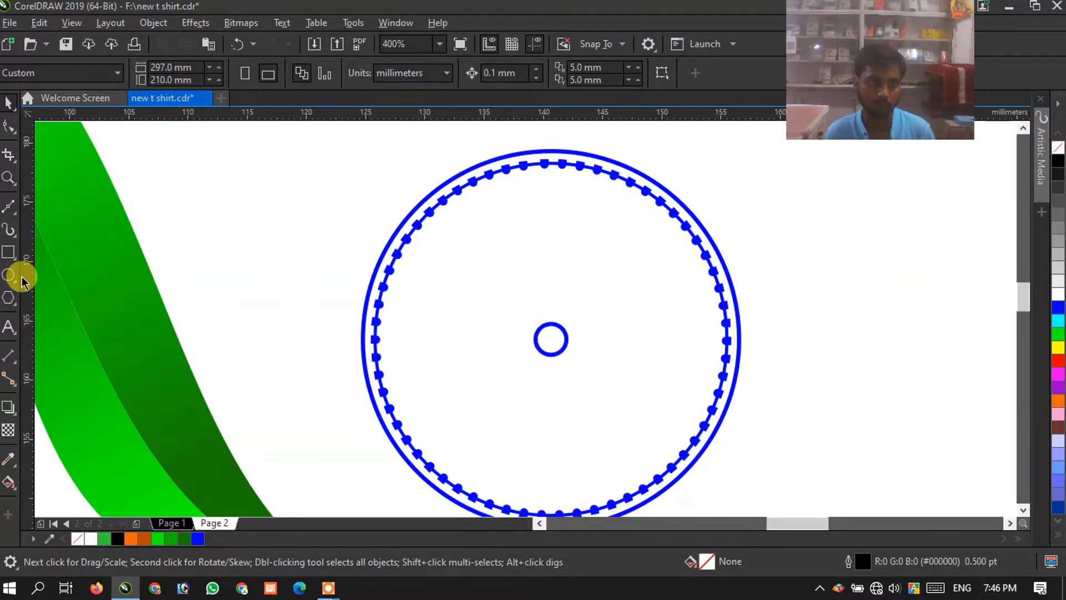
Draw a horizontal rectangle about 28.84 by 2.45 mm just above the emblem's centre and give it a blue outline
click(9, 251)
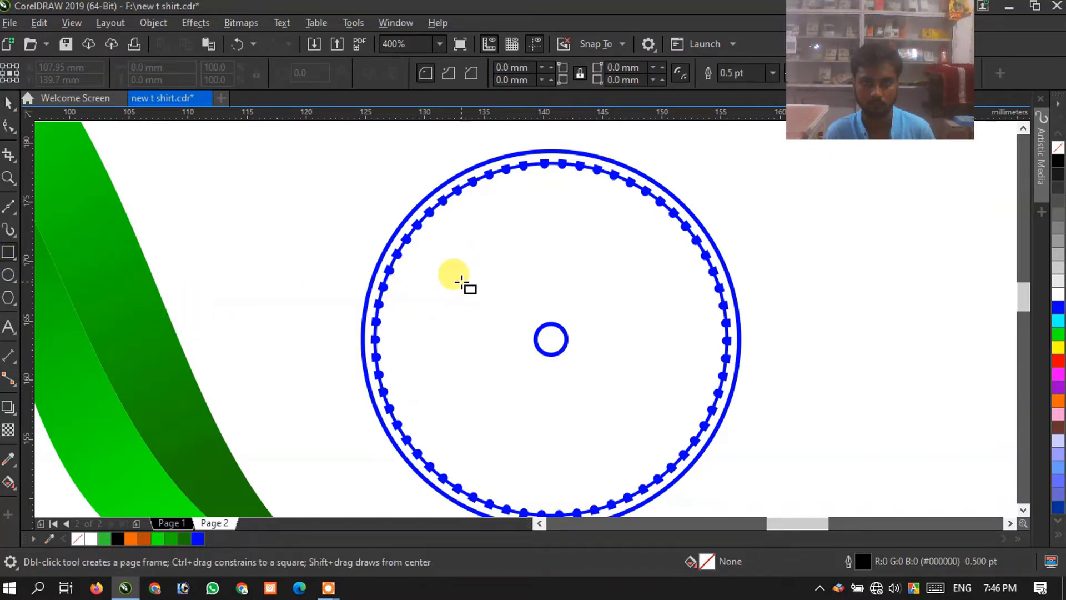
drag(409, 305, 750, 334)
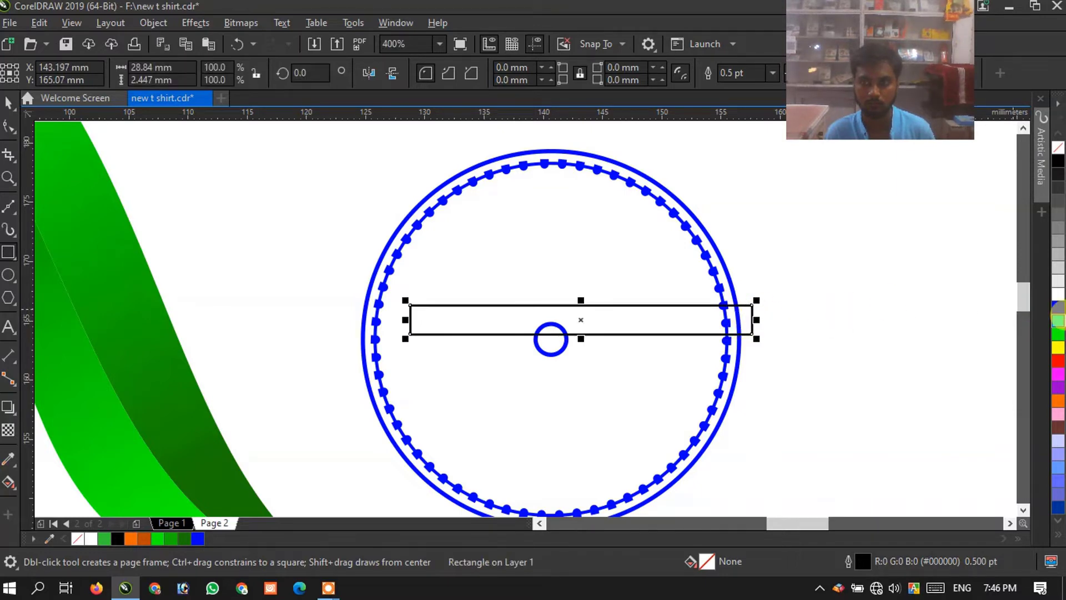
right_click(1058, 308)
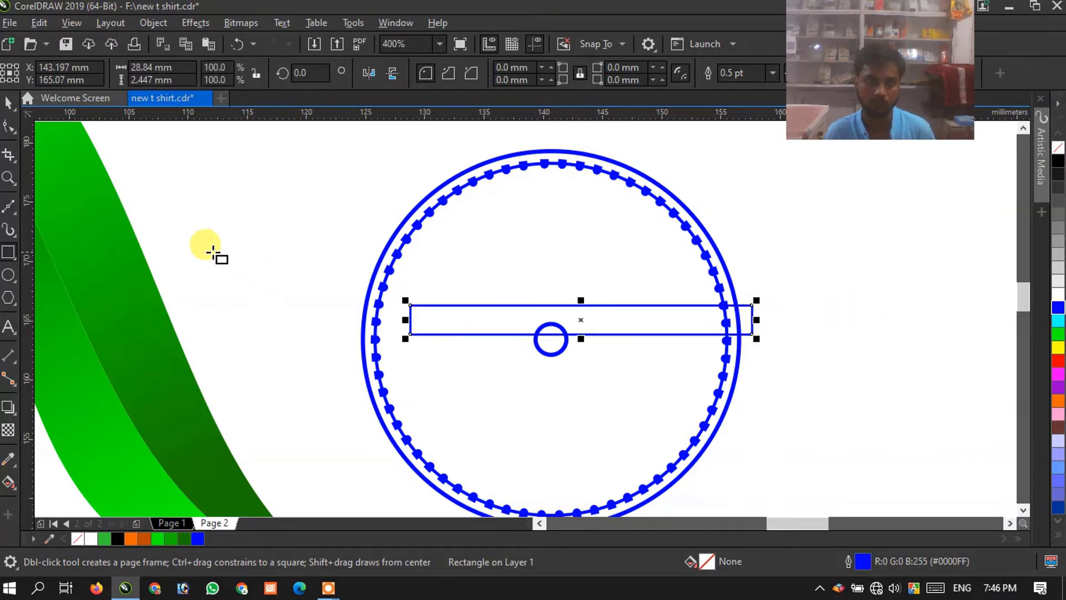
Convert the rectangle to curves and pull a new node at the middle of its left edge outward into a pointed tip
click(12, 135)
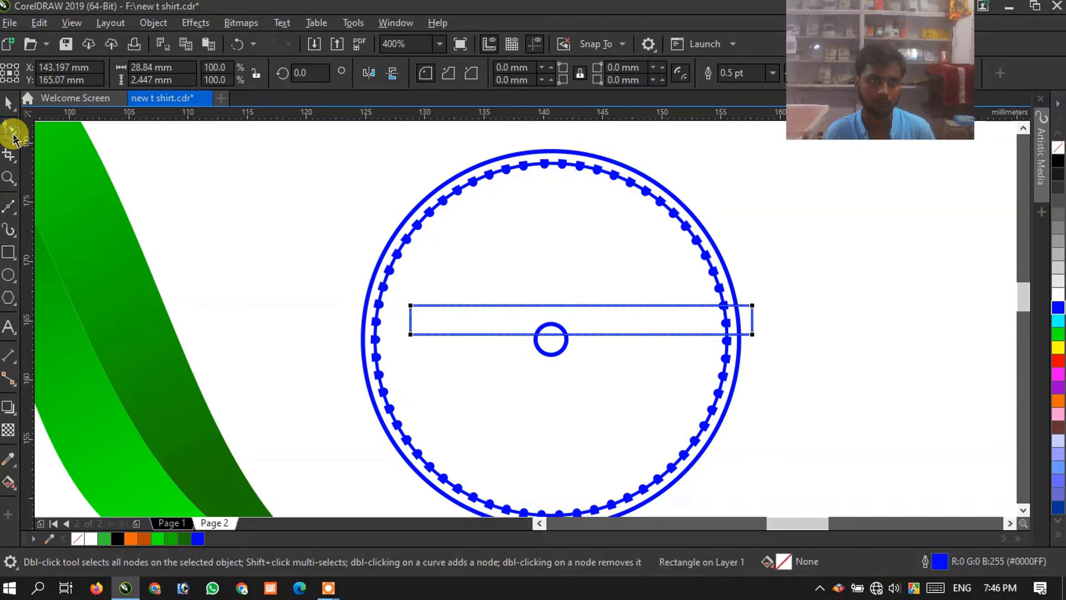
scroll(448, 341, up, 2)
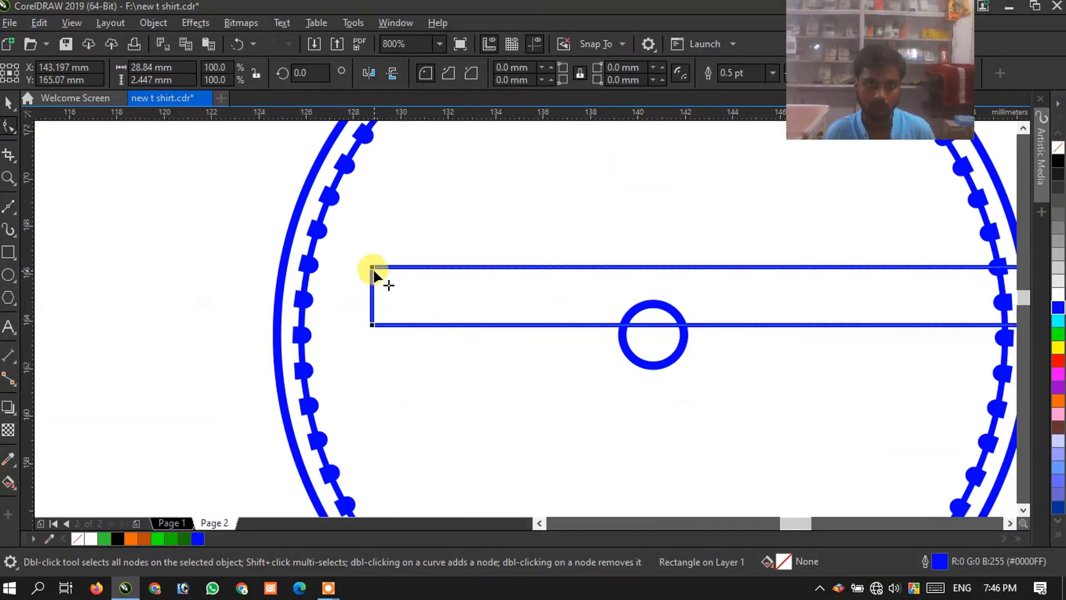
click(9, 102)
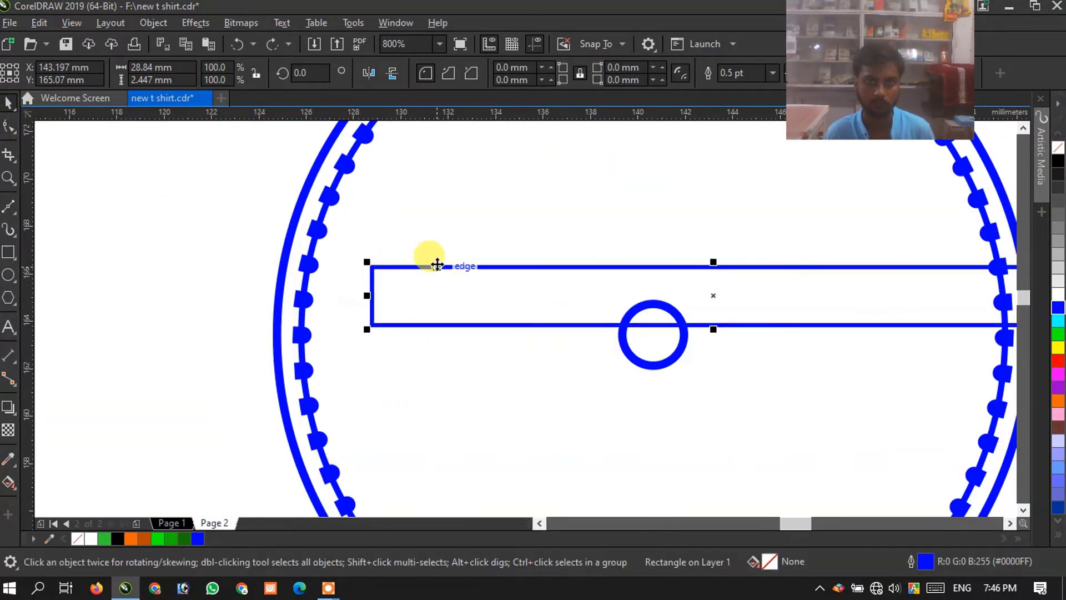
right_click(438, 259)
click(496, 149)
key(F10)
scroll(428, 298, down, 2)
scroll(428, 298, up, 4)
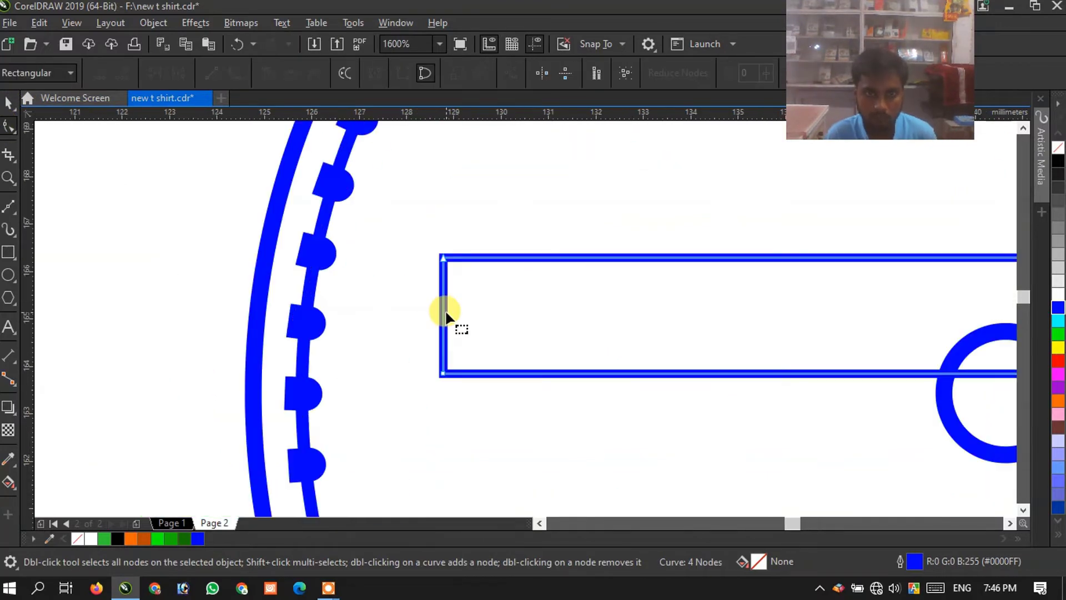
double_click(439, 309)
drag(439, 309, 288, 320)
Move the shape's two right-end nodes inward to taper it into a spoke about 25.9 mm long
scroll(328, 317, down, 2)
scroll(621, 327, up, 1)
drag(689, 303, 587, 320)
drag(691, 361, 541, 348)
drag(579, 318, 541, 329)
scroll(488, 370, down, 1)
Scale the spoke down to about 52% and place its narrow end against the small central circle
click(9, 103)
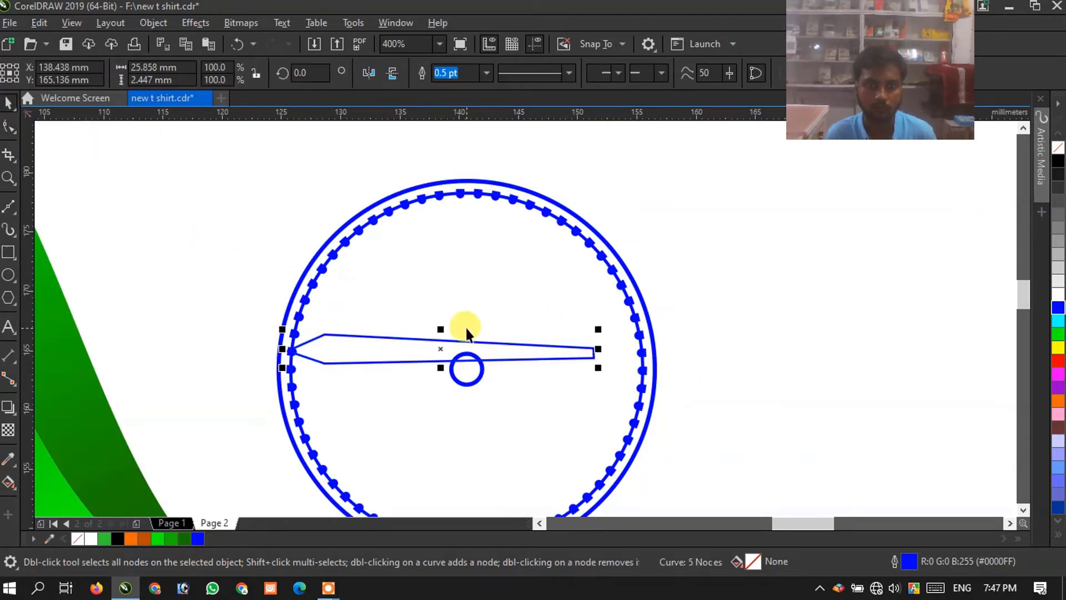
scroll(394, 365, up, 1)
drag(597, 364, 527, 397)
scroll(527, 396, up, 2)
drag(578, 250, 567, 305)
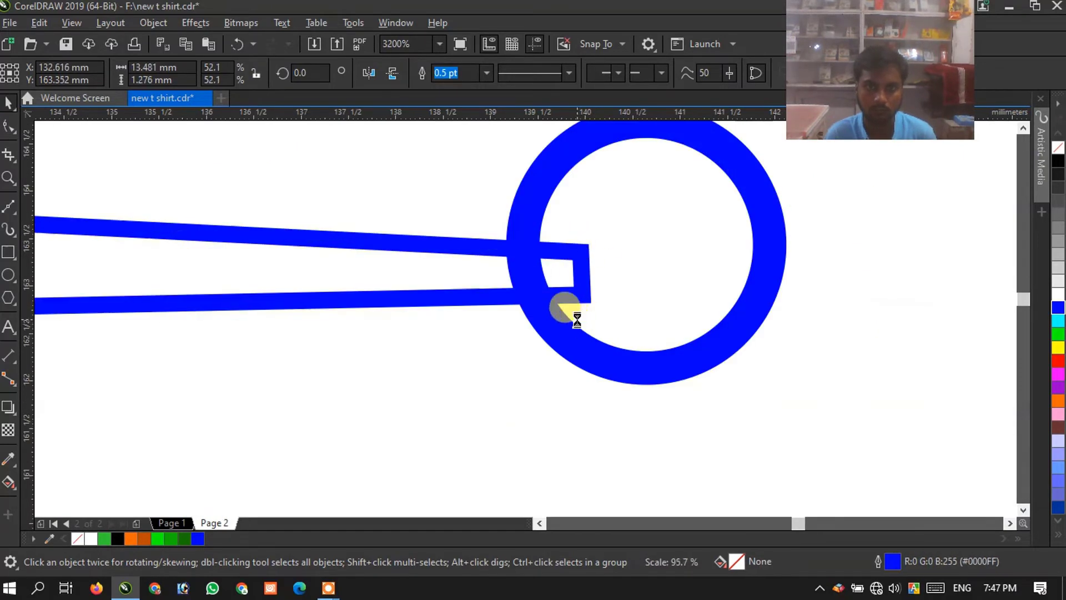
Fit the spoke's narrow end to the central circle's edge and shorten the spoke so its tip stops just inside the marker ring
scroll(304, 316, down, 2)
scroll(229, 281, up, 1)
drag(233, 246, 221, 235)
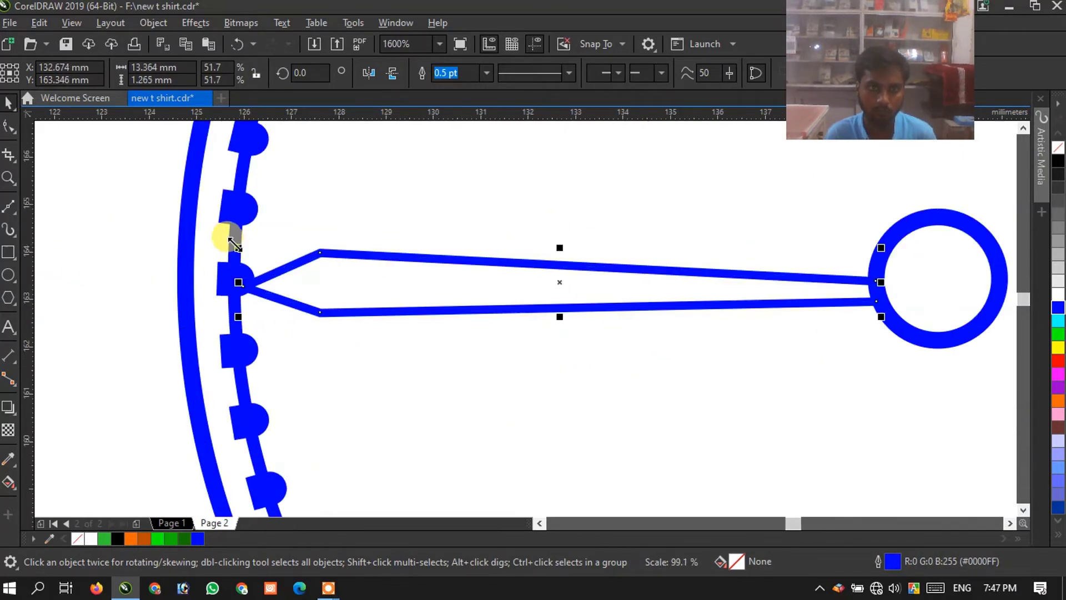
drag(235, 281, 277, 284)
scroll(181, 274, down, 1)
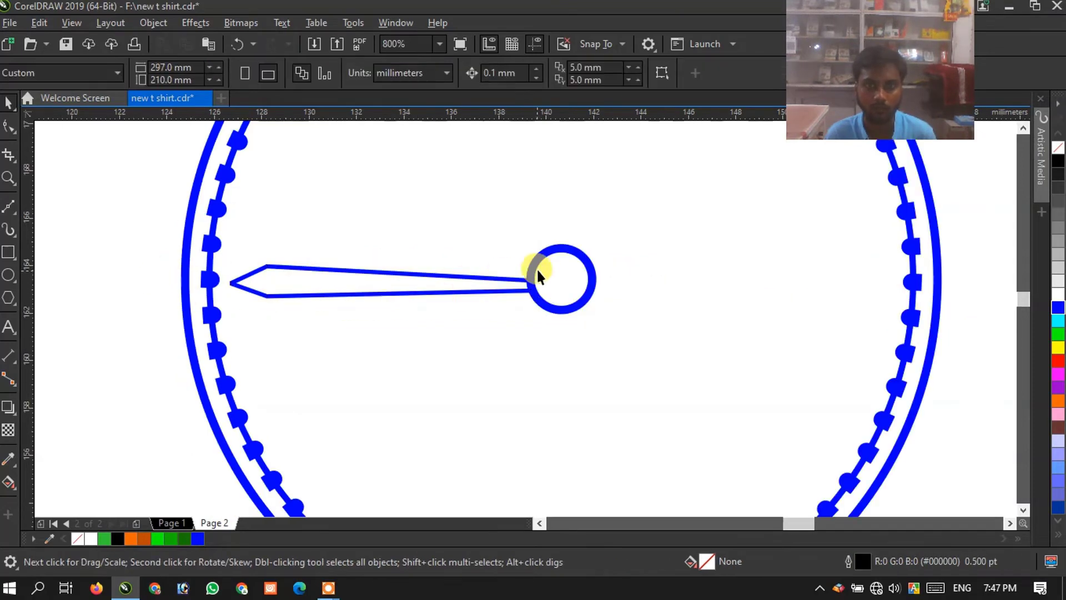
scroll(537, 268, up, 1)
scroll(547, 308, down, 1)
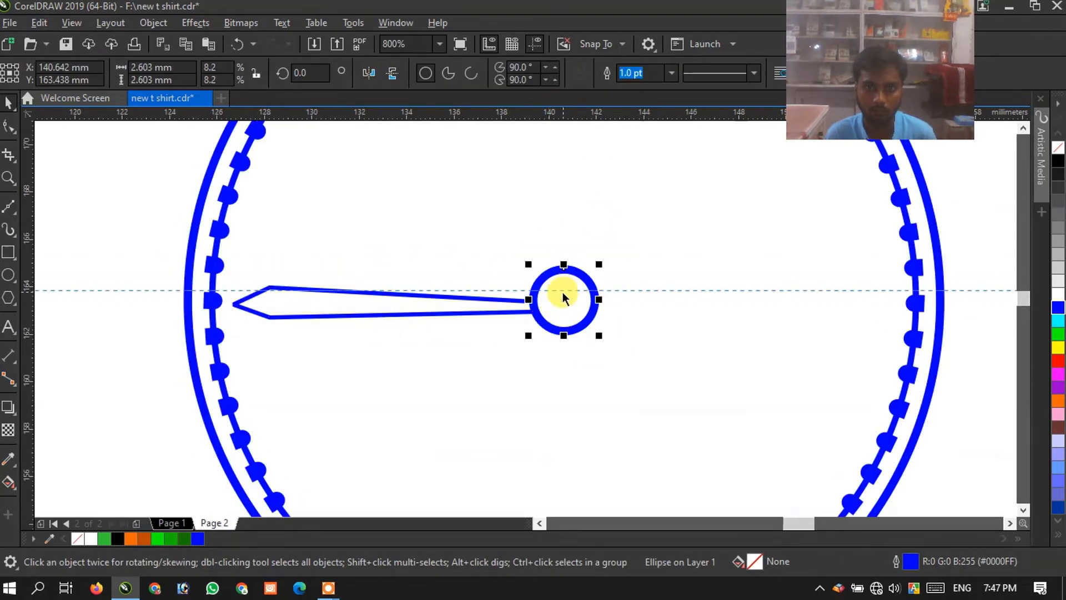
Nudge and slightly rotate the spoke until it lies level and centred against the central circle
scroll(381, 290, up, 2)
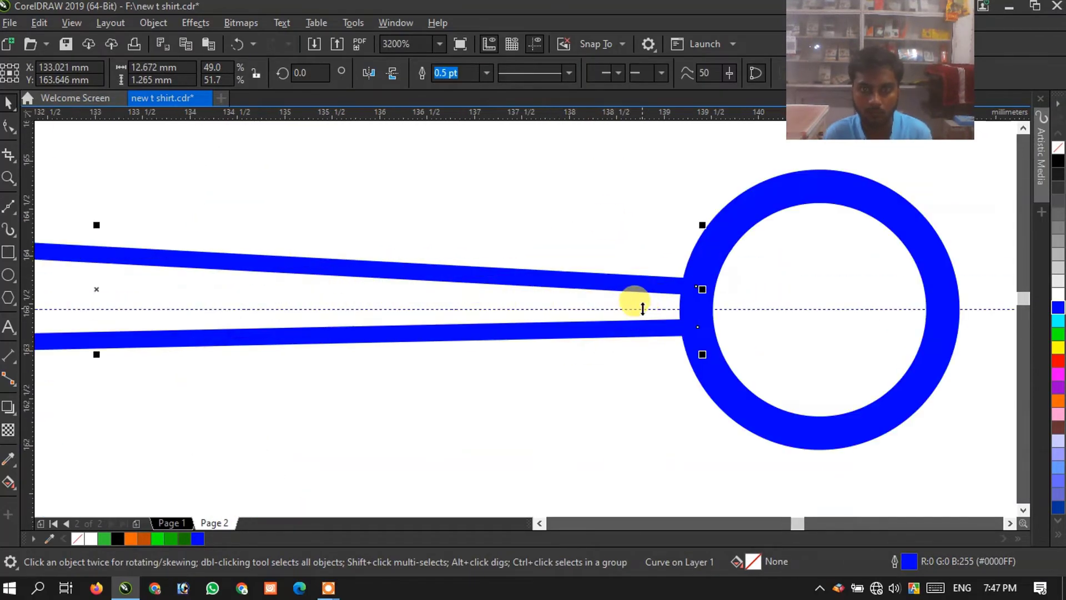
key(Down)
key(Down)
click(581, 298)
scroll(626, 294, down, 1)
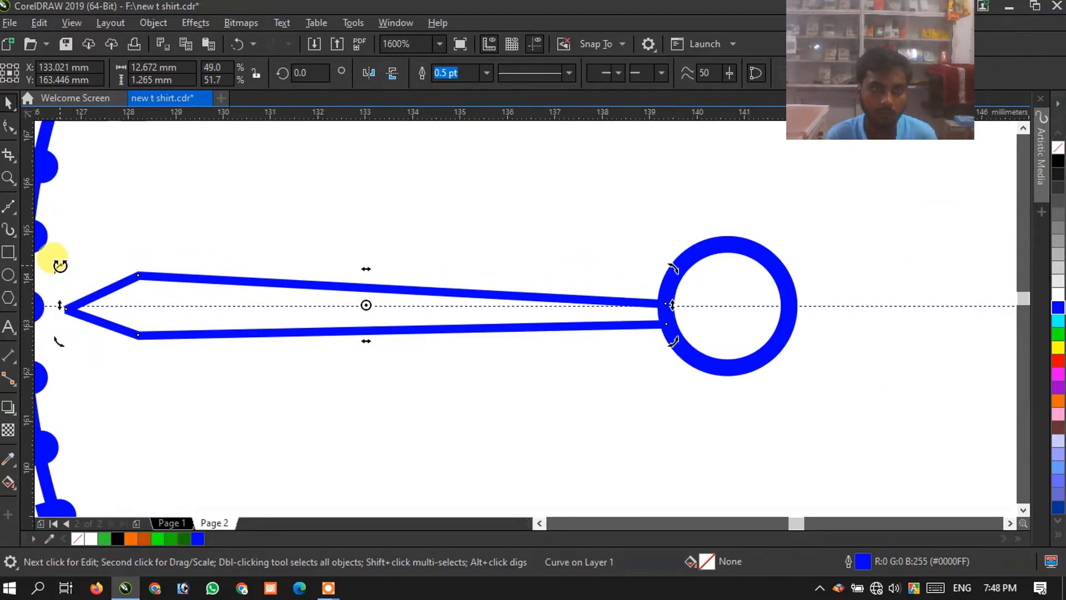
drag(58, 261, 59, 276)
click(267, 277)
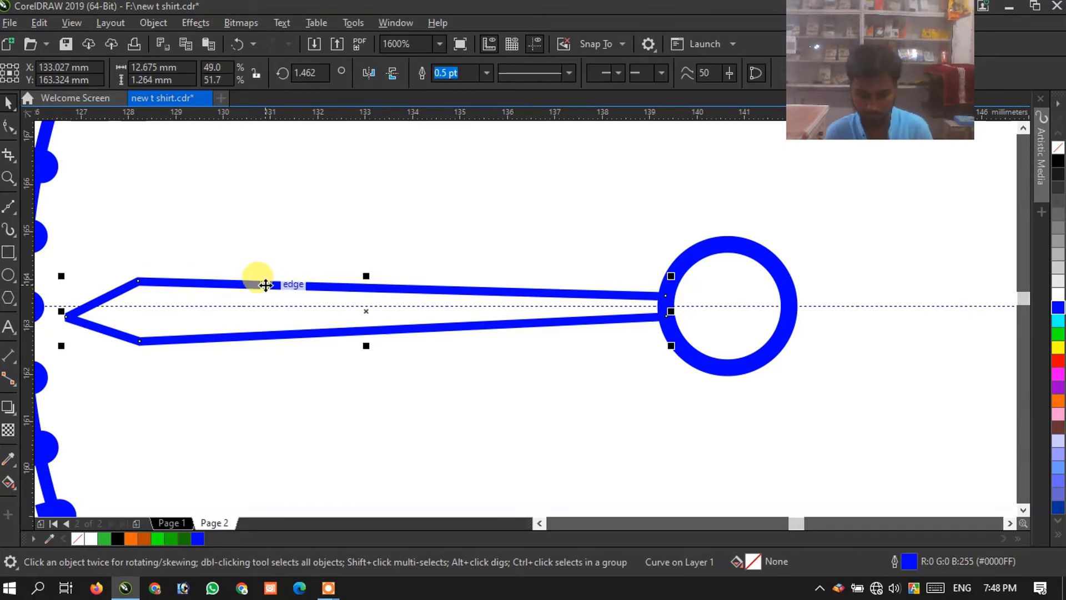
key(Up)
key(Up)
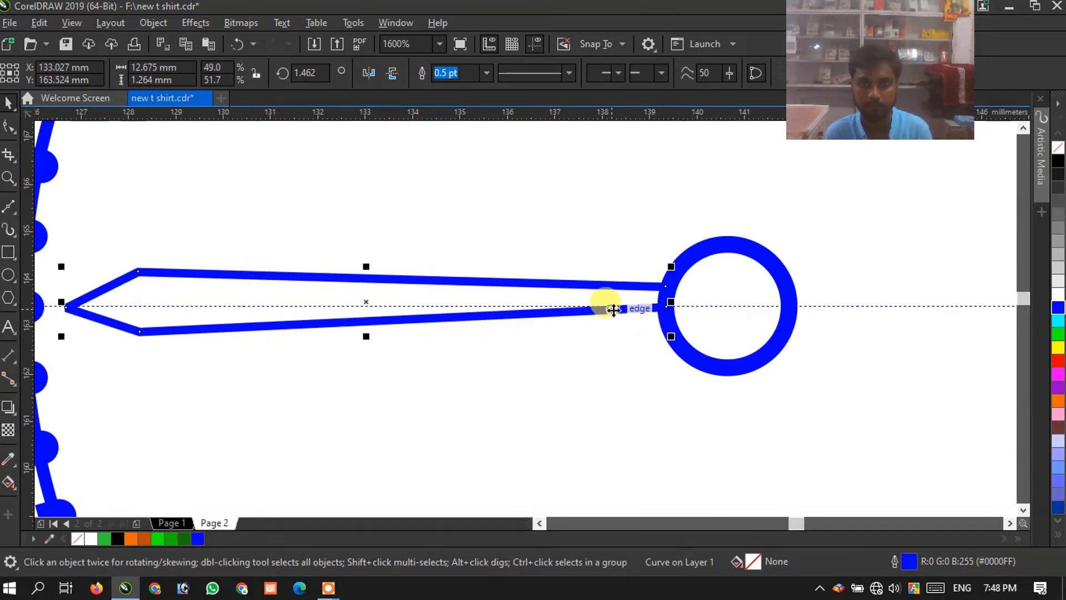
click(644, 284)
drag(675, 264, 681, 272)
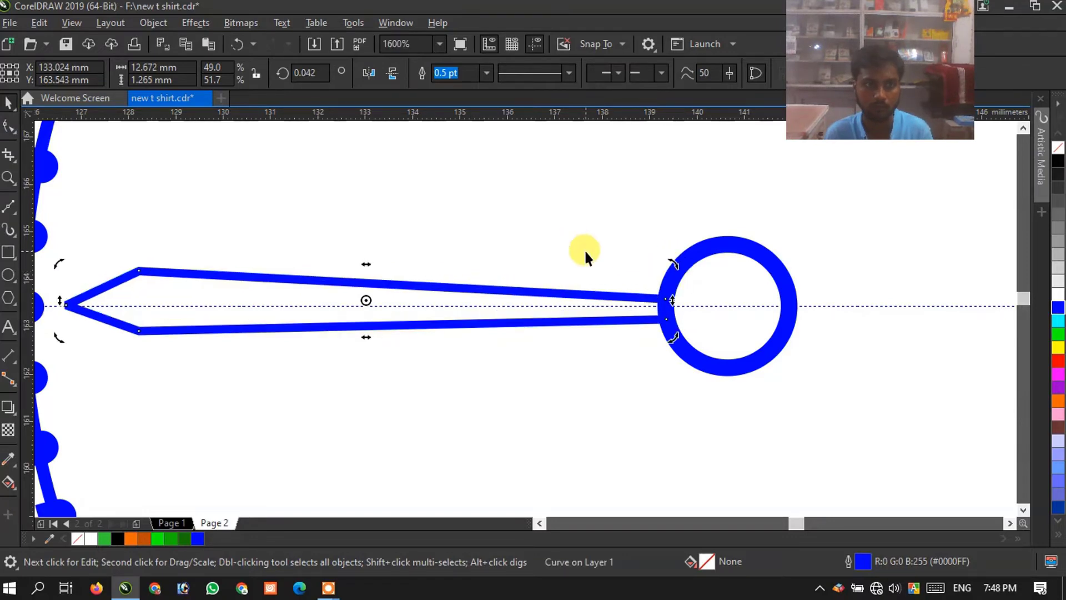
Fill the spoke blue and make a copy rotated 15° about the centre of the small central circle
scroll(451, 300, down, 2)
click(381, 297)
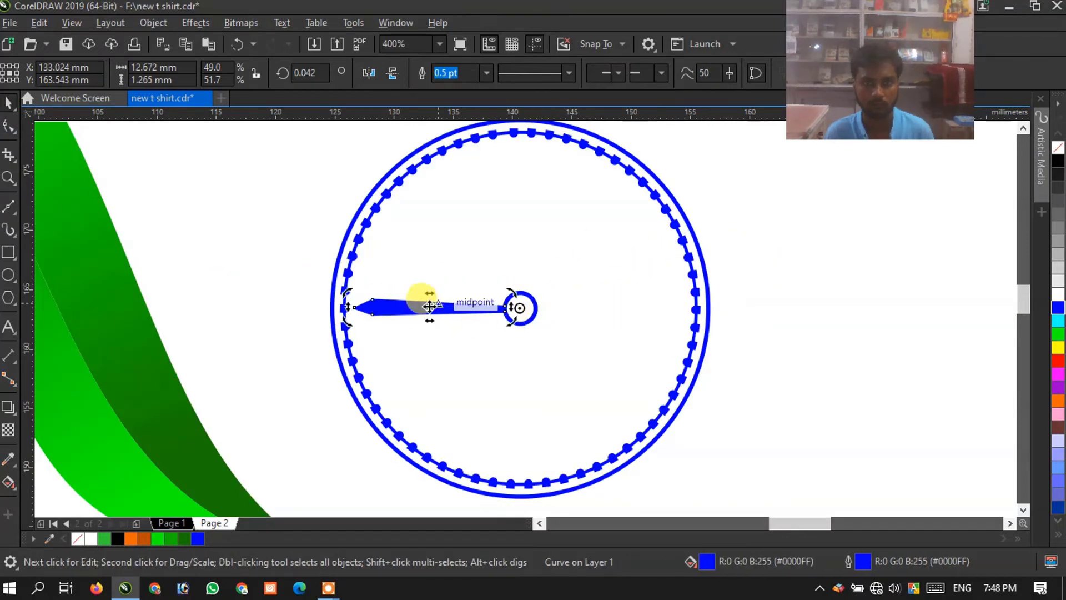
drag(345, 289, 361, 237)
Repeat the 15° rotated copy around the central circle until 24 evenly spaced spokes fill the wheel
key(ctrl+r)
key(ctrl+r)
key(ctrl+r)
key(ctrl+r)
key(ctrl+r)
key(ctrl+r)
key(ctrl+r)
key(ctrl+r)
key(ctrl+r)
key(ctrl+r)
key(ctrl+r)
key(ctrl+r)
key(ctrl+r)
key(ctrl+r)
key(ctrl+r)
key(ctrl+r)
key(ctrl+r)
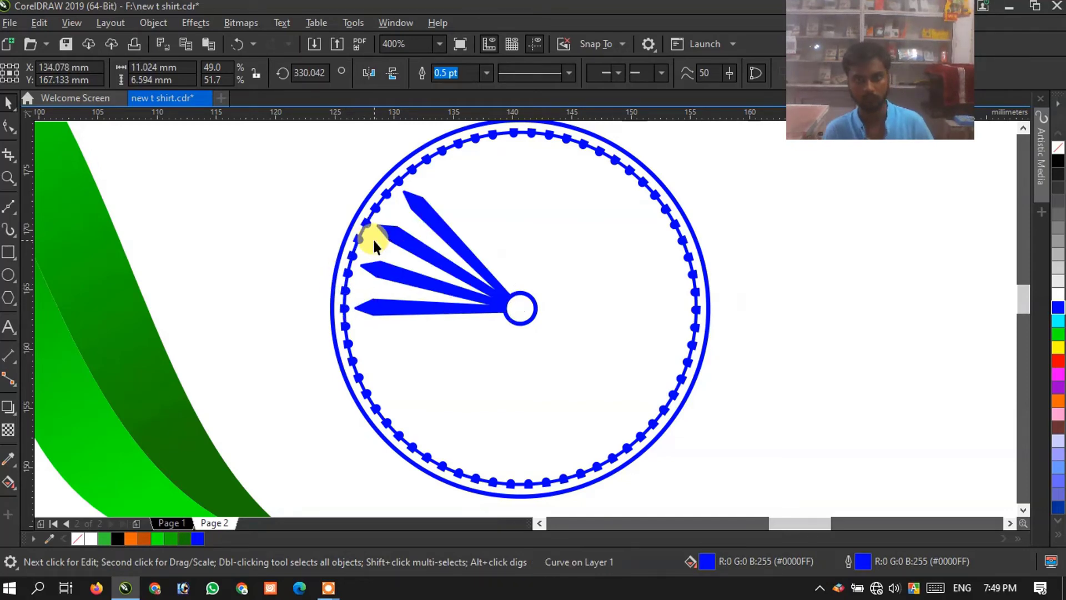
key(ctrl+r)
key(ctrl+r)
key(ctrl+r)
key(ctrl+r)
key(ctrl+r)
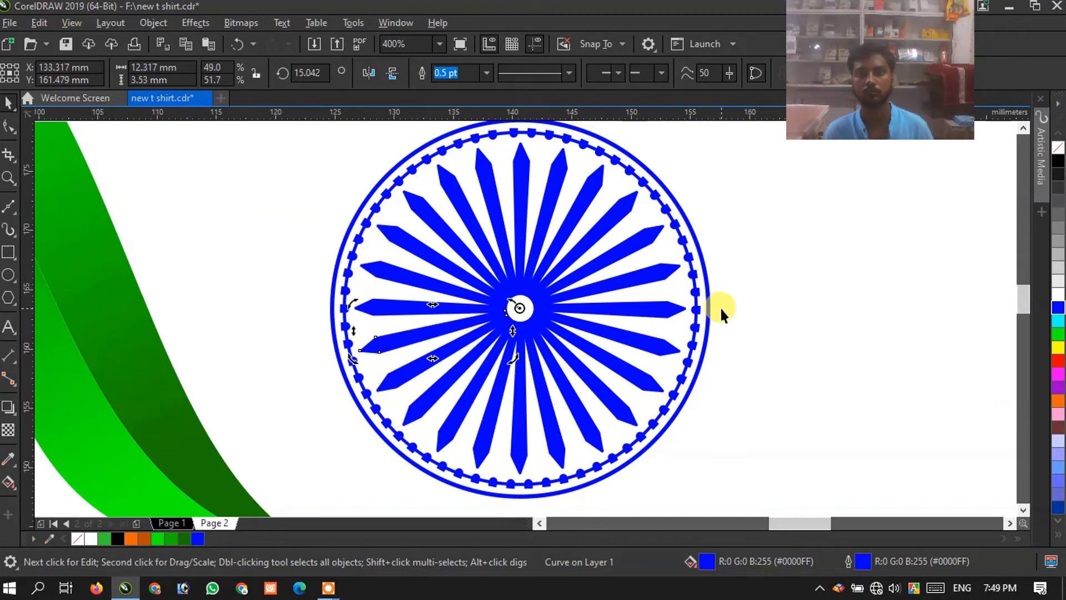
Select all the wheel's circles, markers and spokes and group them into one object
scroll(722, 317, down, 2)
click(737, 352)
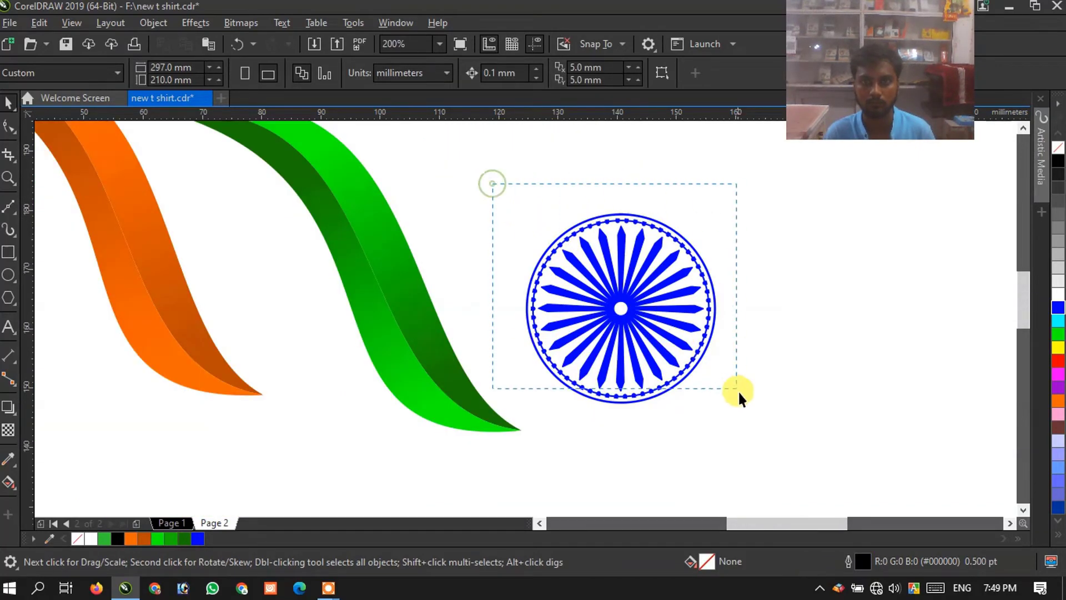
drag(780, 420, 779, 421)
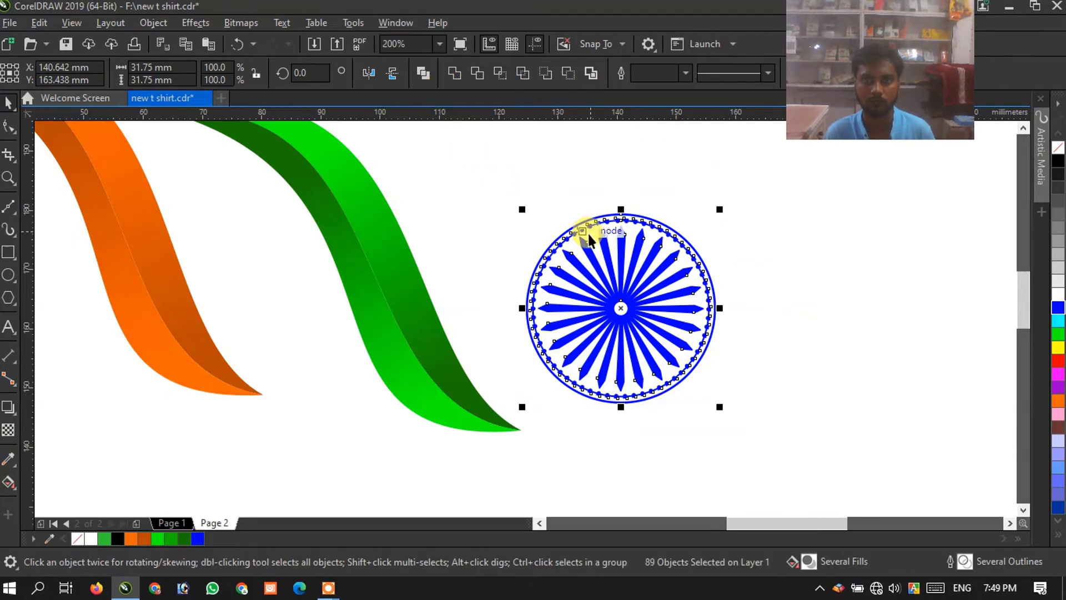
right_click(602, 249)
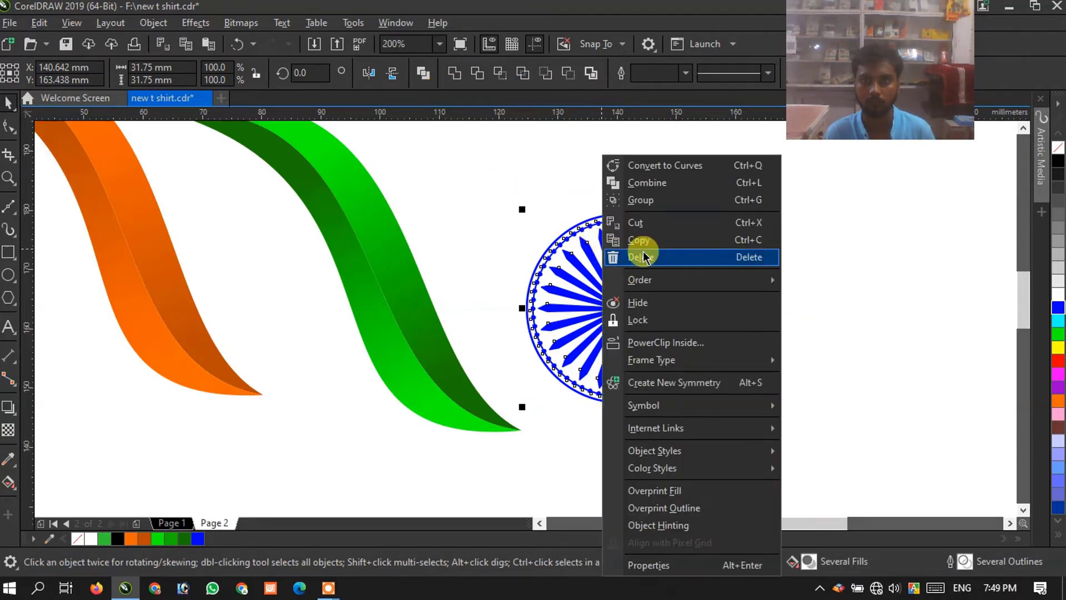
click(642, 201)
Move the grouped wheel between the orange and green ribbons and scale it down to about two thirds
scroll(738, 333, down, 4)
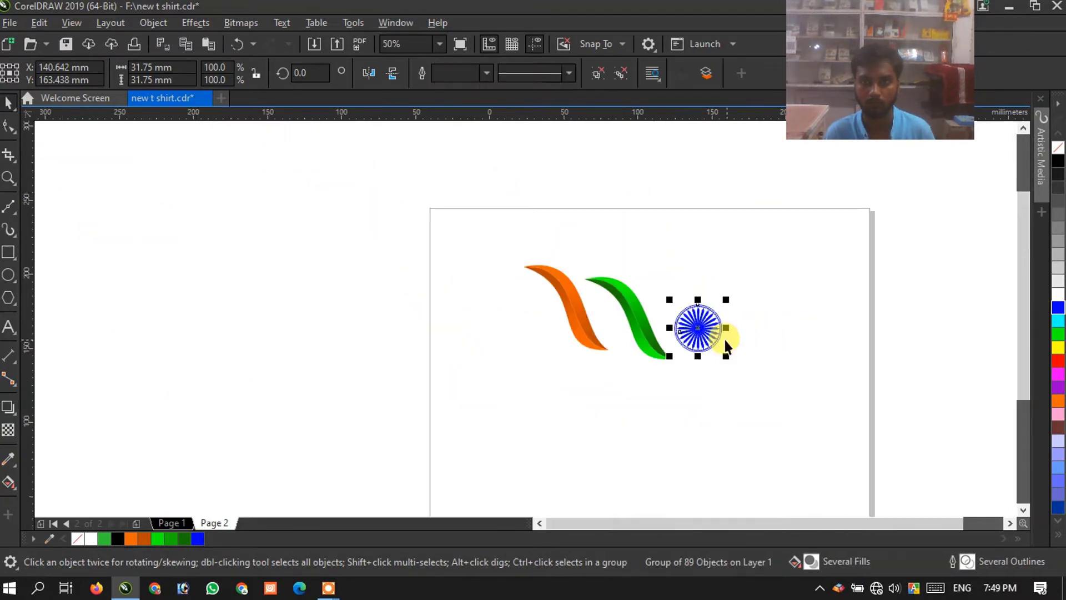
scroll(725, 340, up, 4)
drag(890, 341, 532, 279)
drag(623, 369, 564, 310)
mouse_move(506, 248)
mouse_down()
mouse_move(521, 264)
mouse_move(523, 246)
mouse_up()
Draw a background rectangle about 155 × 82.6 mm covering the ribbons and the wheel
scroll(355, 283, down, 4)
key(F6)
drag(289, 222, 519, 345)
Fill the rectangle with grey #999999 without an outline and send it behind the ribbons and wheel
click(1059, 246)
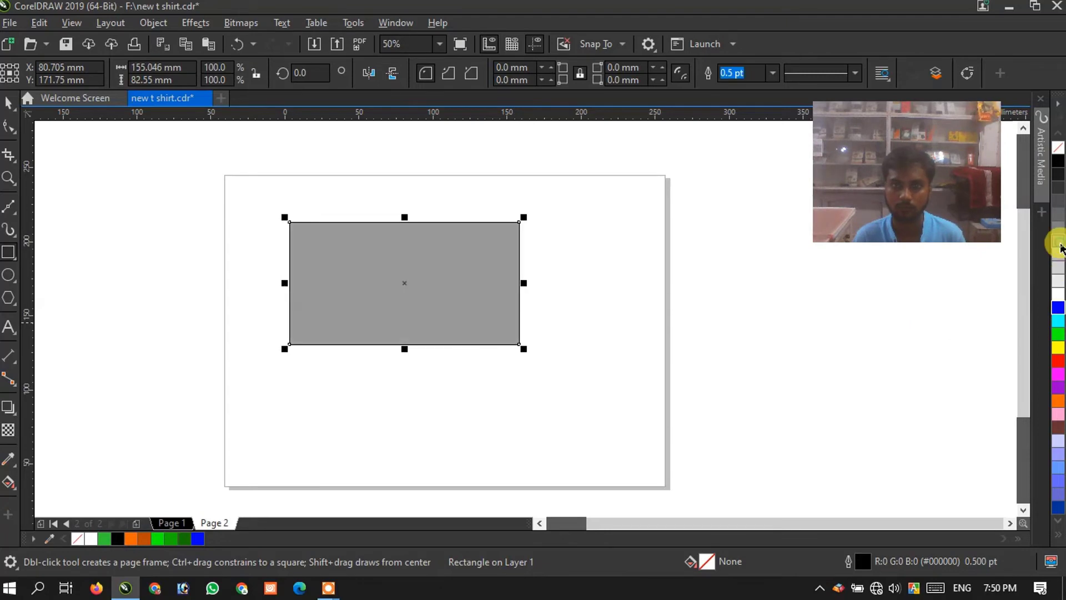
right_click(1058, 147)
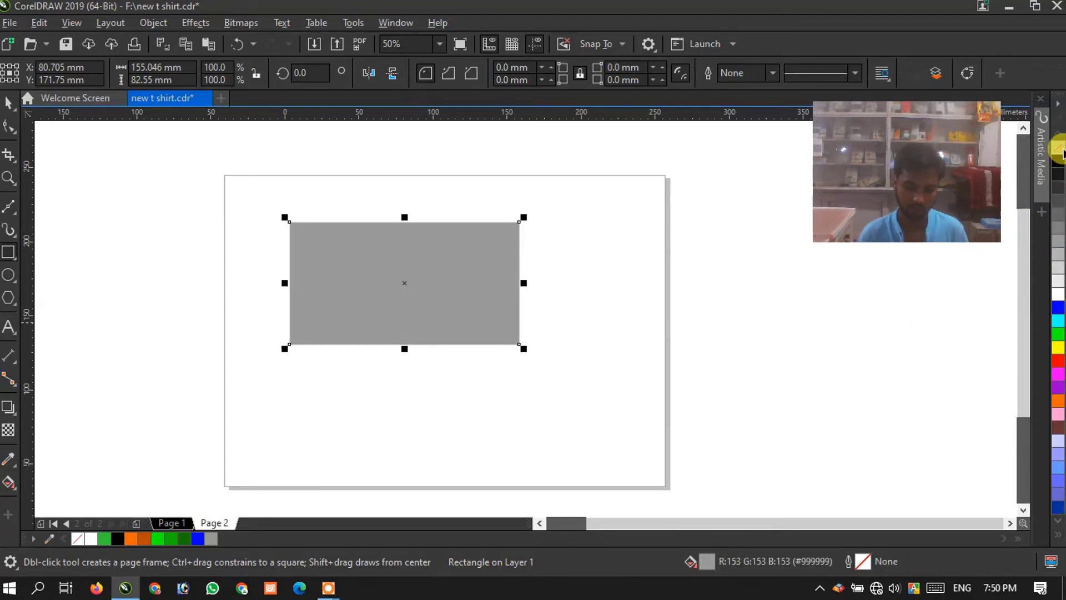
key(shift+Page_Down)
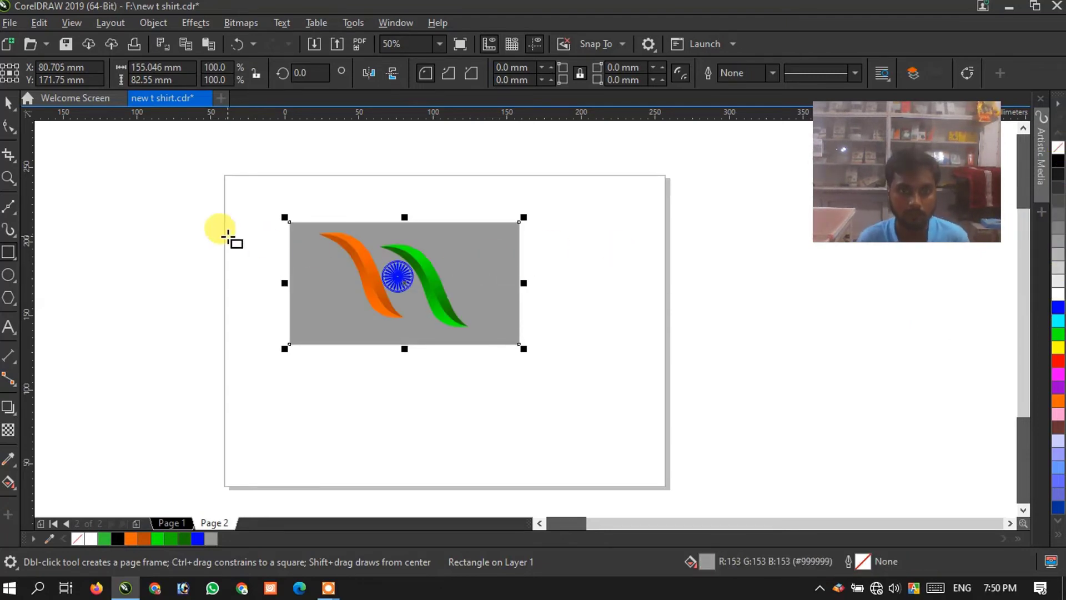
Centre the ribbons and wheel horizontally and vertically on the grey rectangle
scroll(229, 238, up, 1)
click(9, 103)
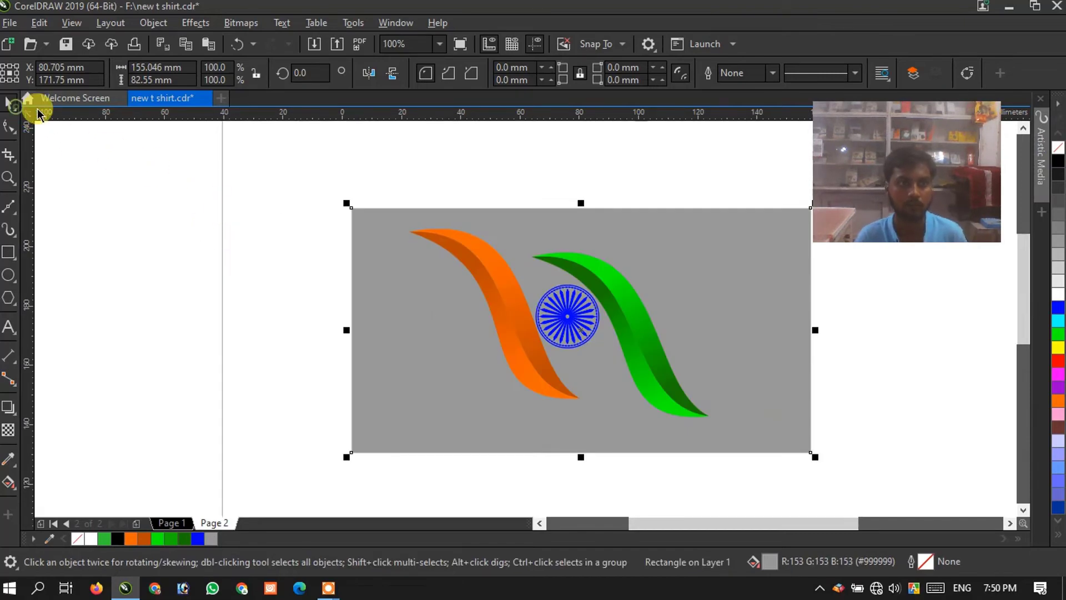
shift+click(476, 267)
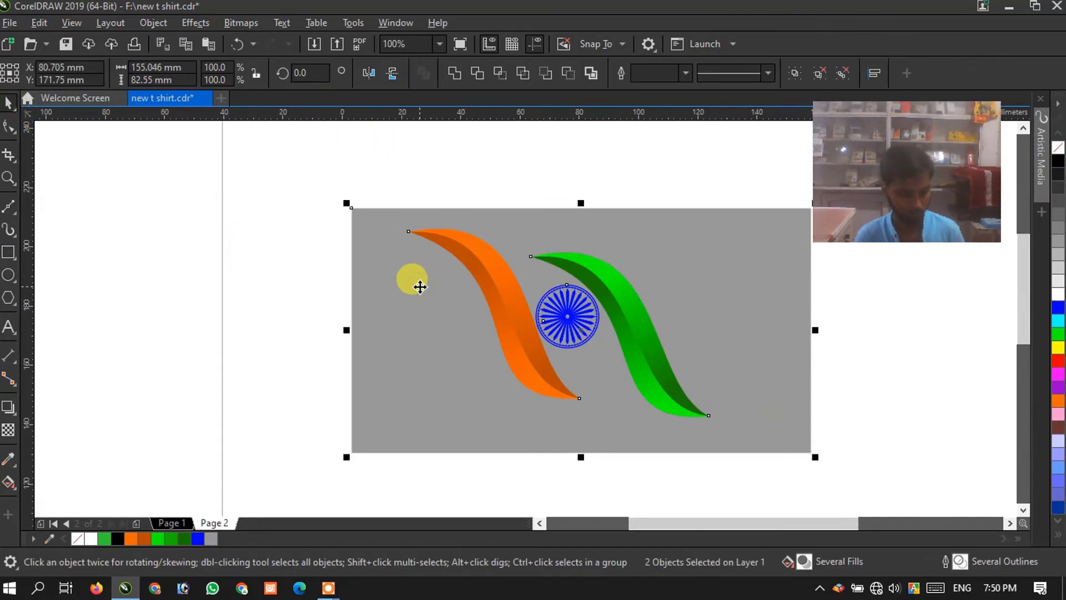
key(e)
key(c)
Give the rectangle an elliptical fountain fill from a white centre to grey edges and stretch its ellipse vertically beyond the rectangle
click(711, 322)
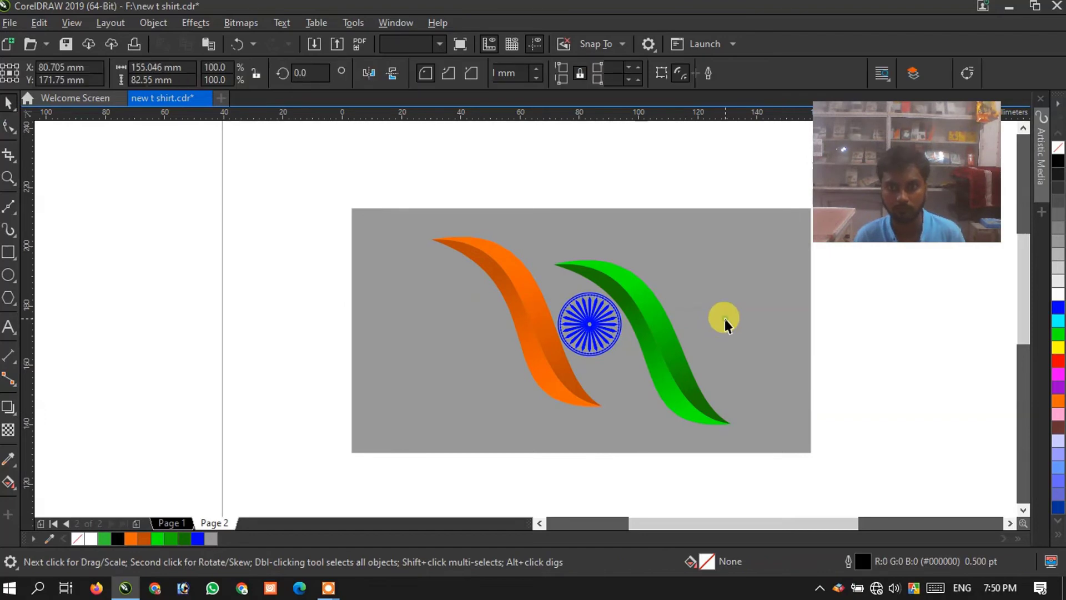
key(g)
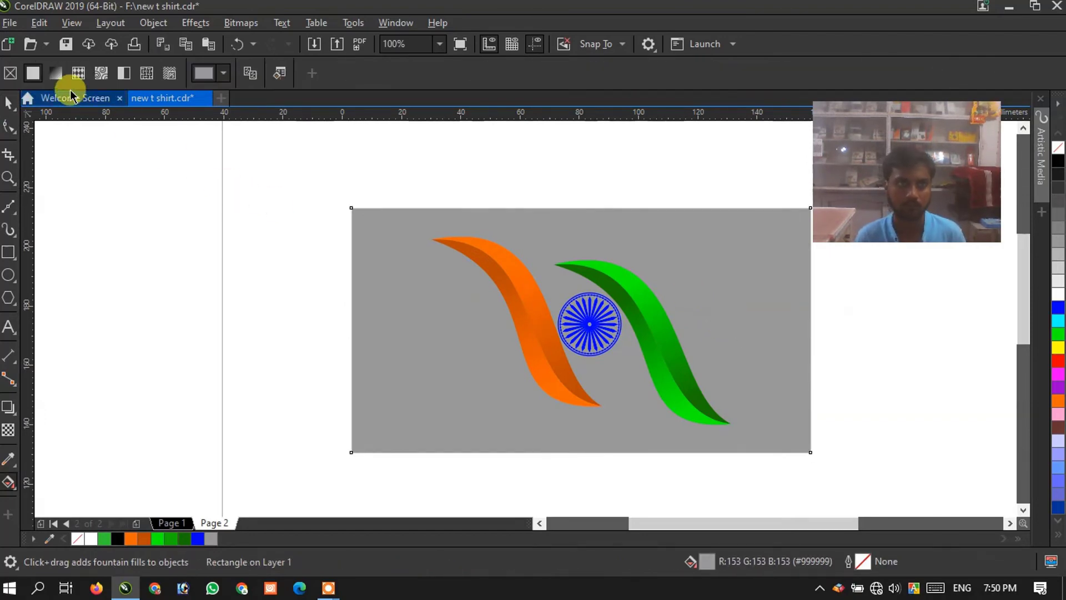
click(54, 74)
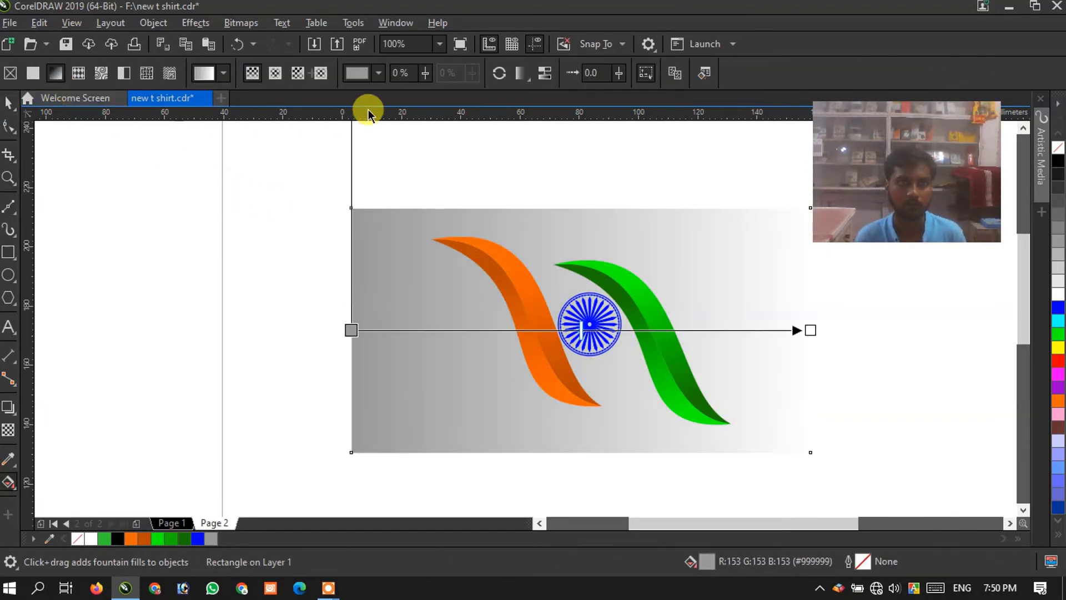
click(272, 77)
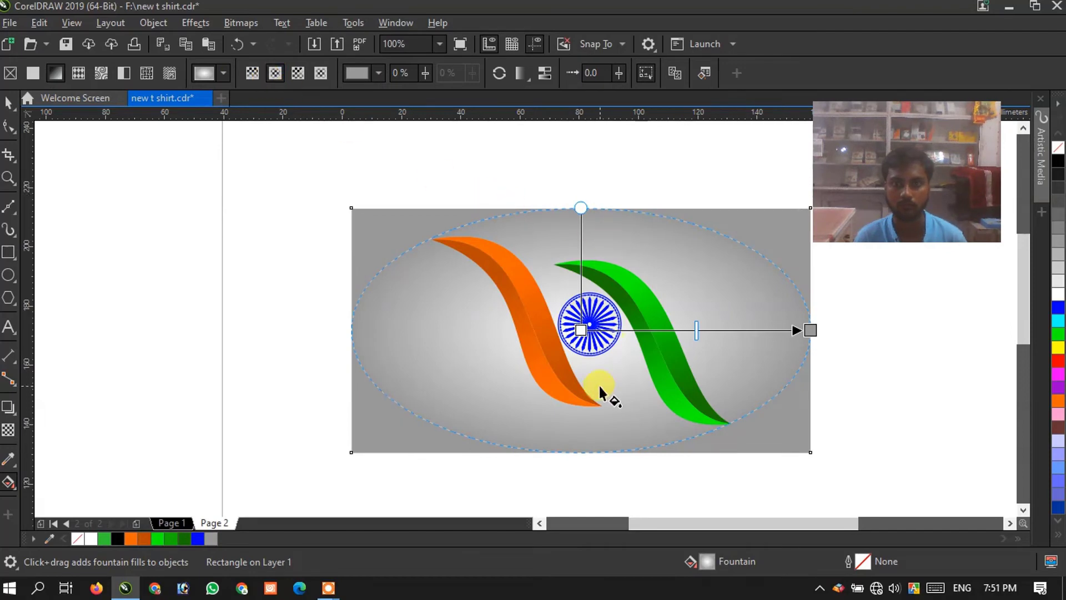
drag(577, 205, 580, 177)
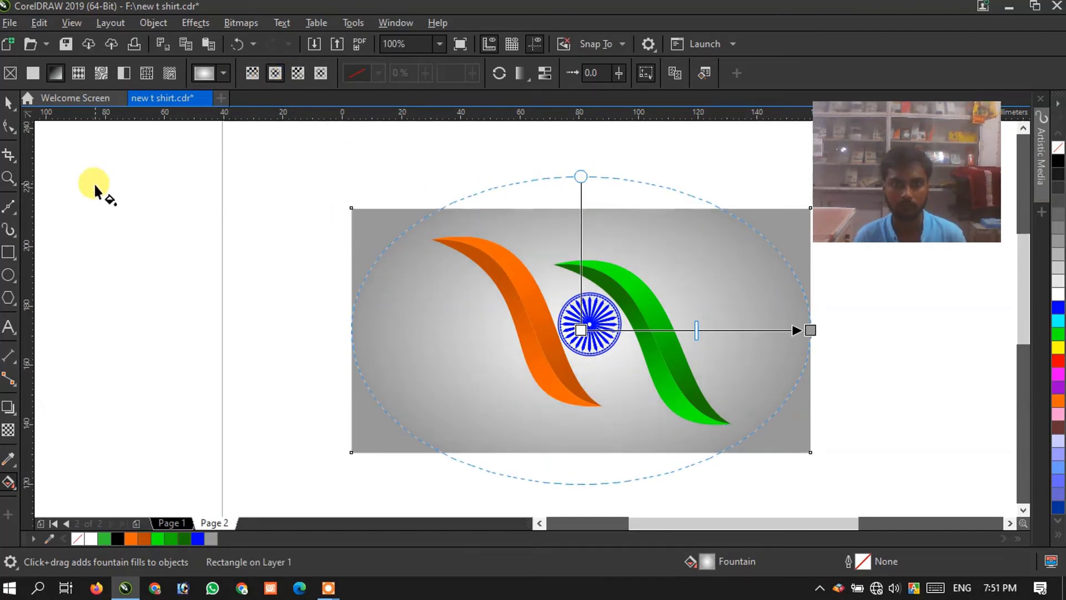
click(9, 102)
click(72, 216)
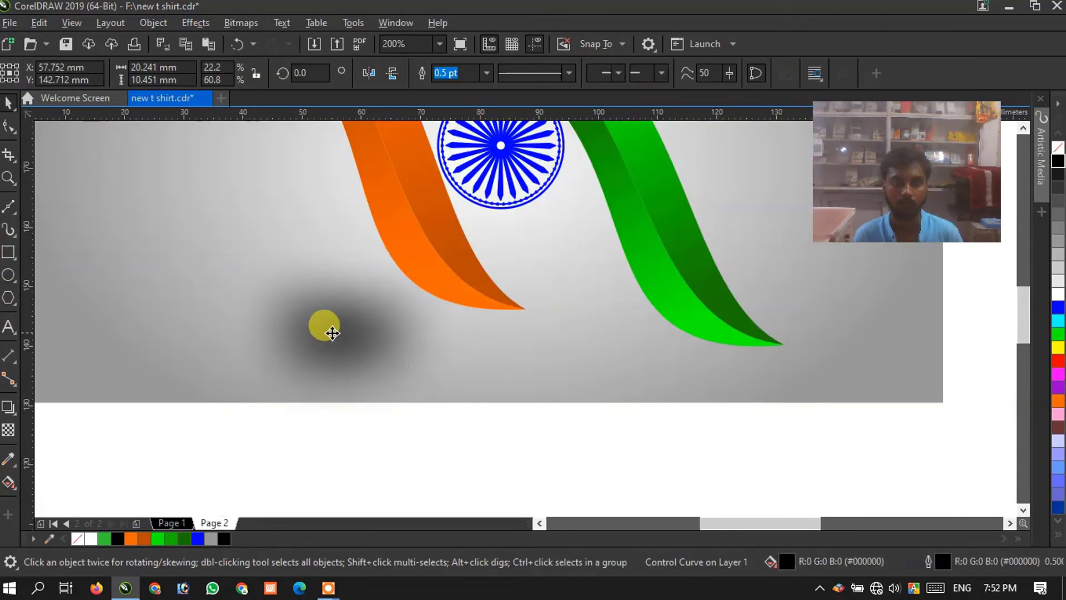
Place the blurred black shadow under the orange ribbon's lower tip and apply 50% uniform transparency
drag(326, 326, 455, 328)
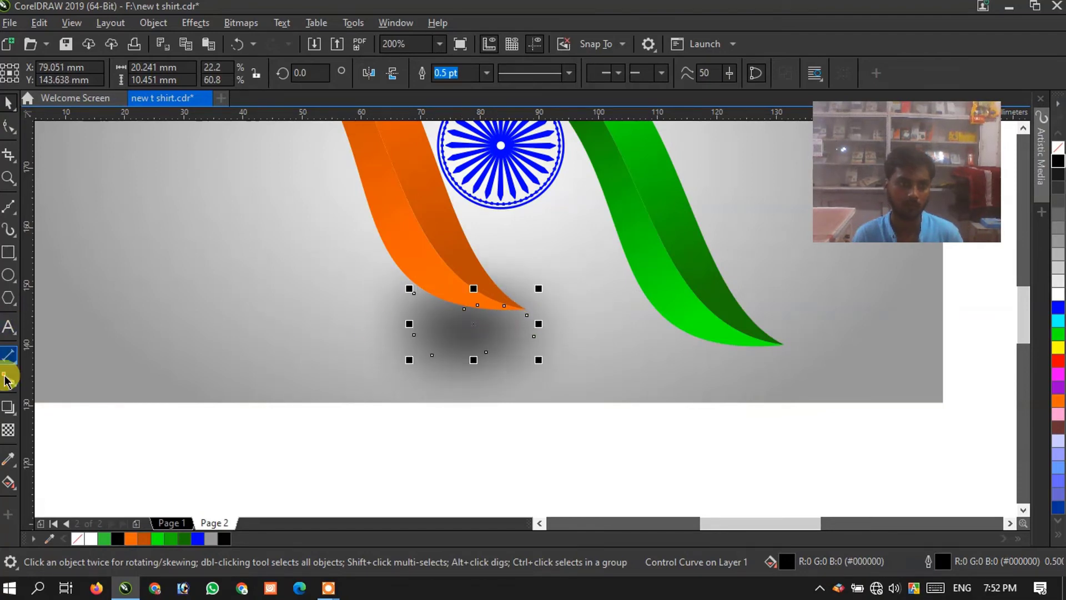
click(10, 431)
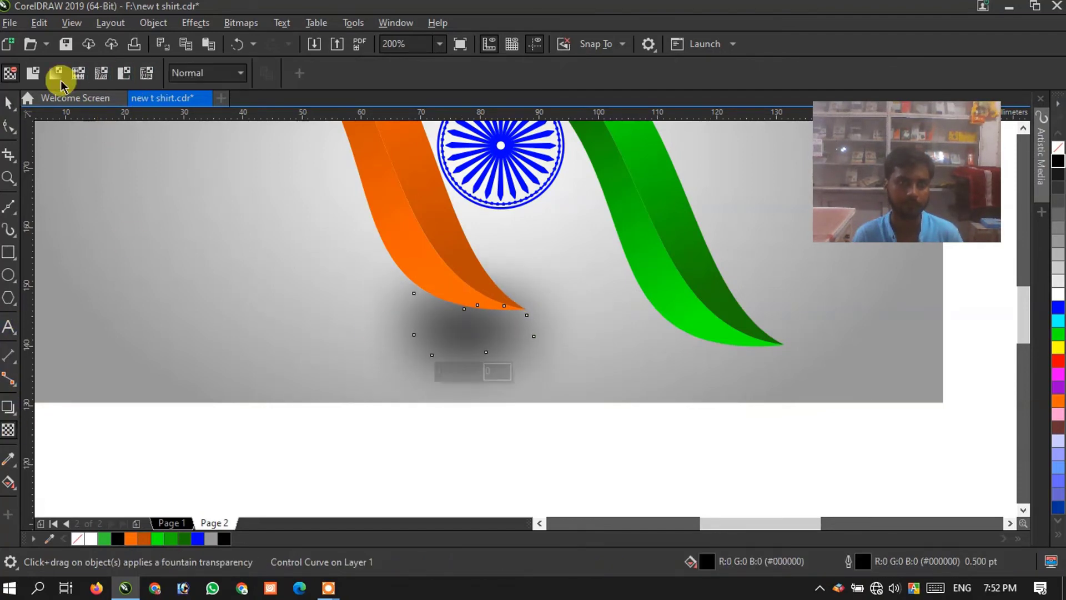
click(35, 78)
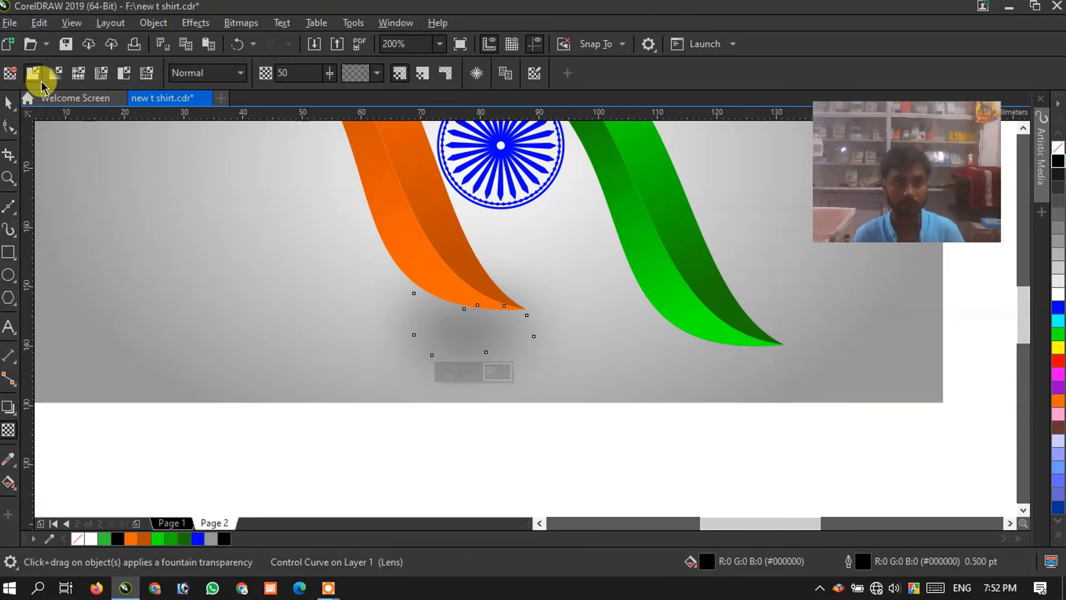
click(8, 102)
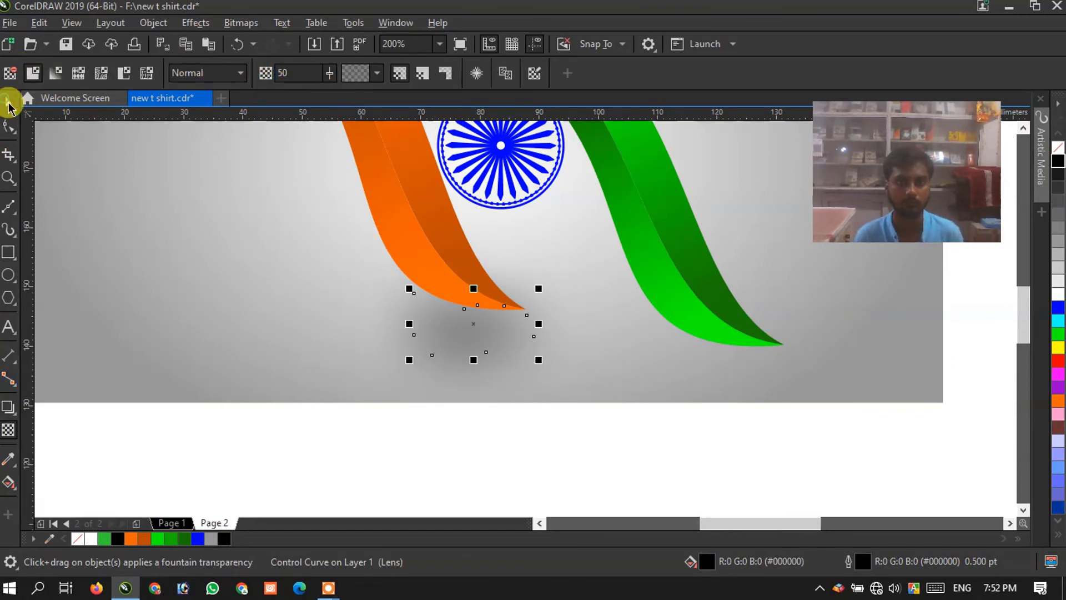
Widen the shadow to about 31.9 mm and place a copy under the green ribbon's lower tip
drag(536, 325, 498, 341)
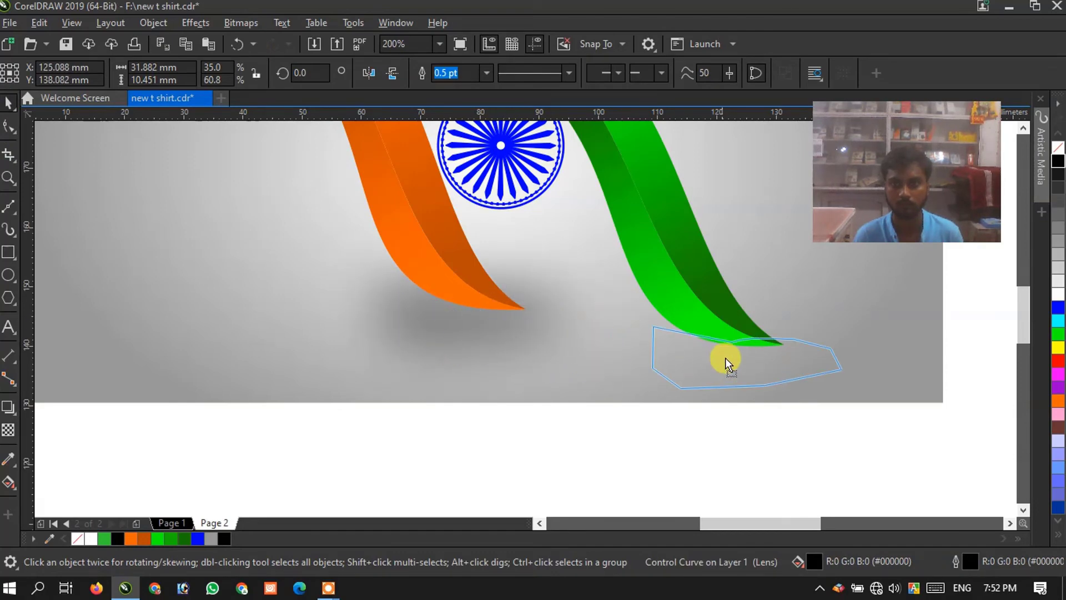
drag(721, 344, 721, 345)
click(579, 475)
Add the artistic text "I INDIA" in 24 pt Arial on the grey background beside the orange ribbon
scroll(518, 411, down, 4)
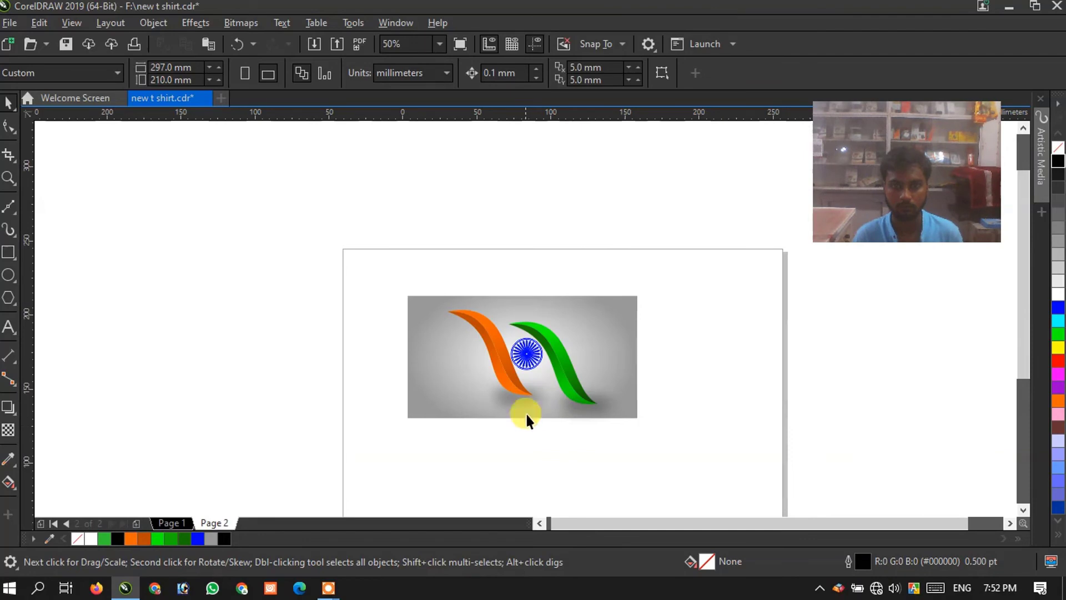
scroll(531, 368, up, 2)
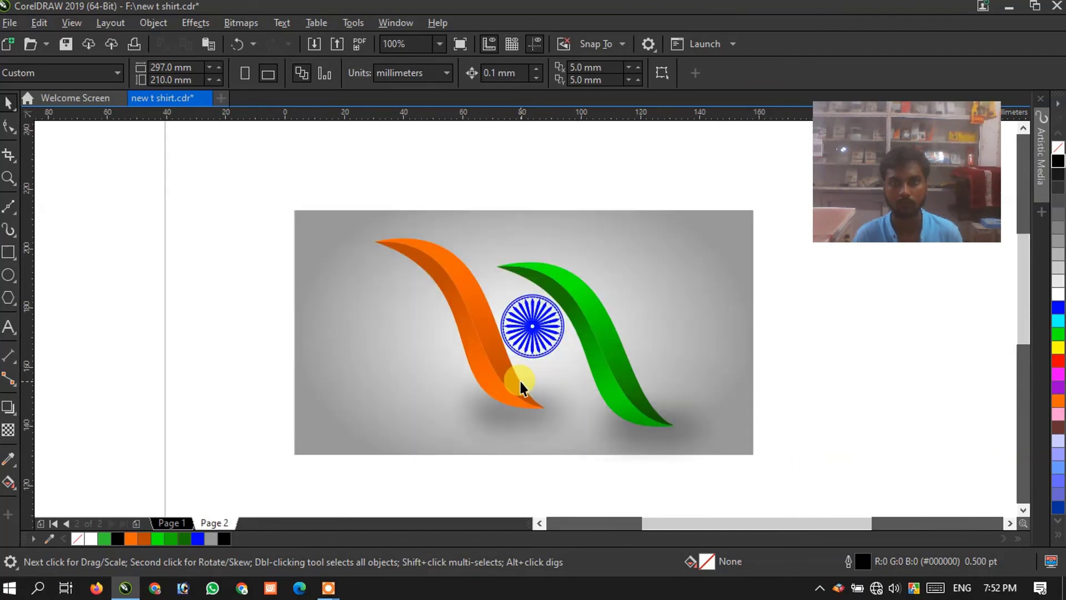
scroll(522, 386, up, 1)
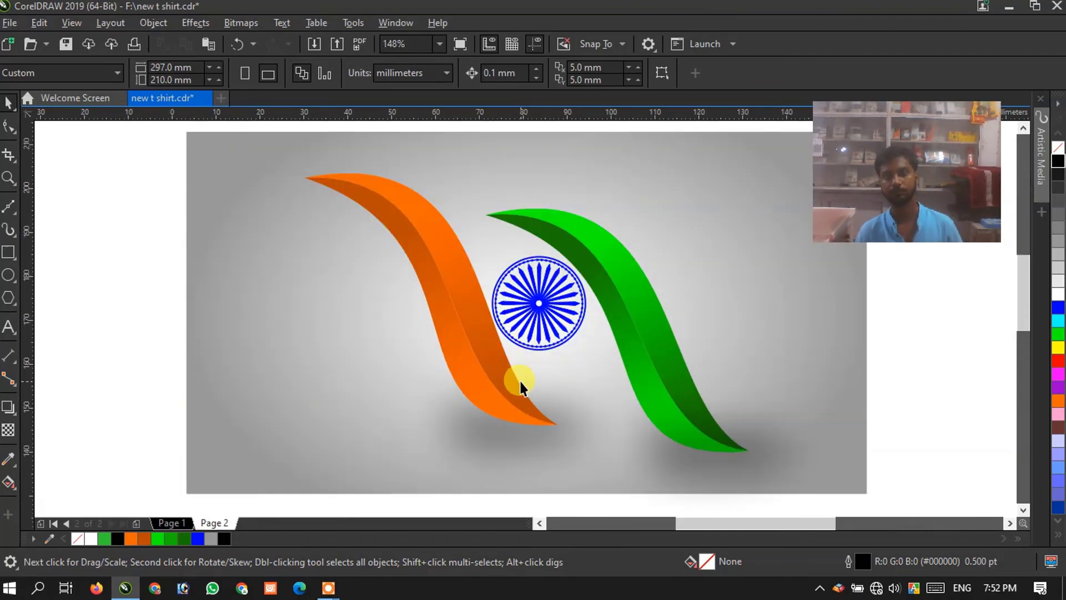
scroll(233, 391, up, 2)
key(F8)
click(248, 400)
text(I)
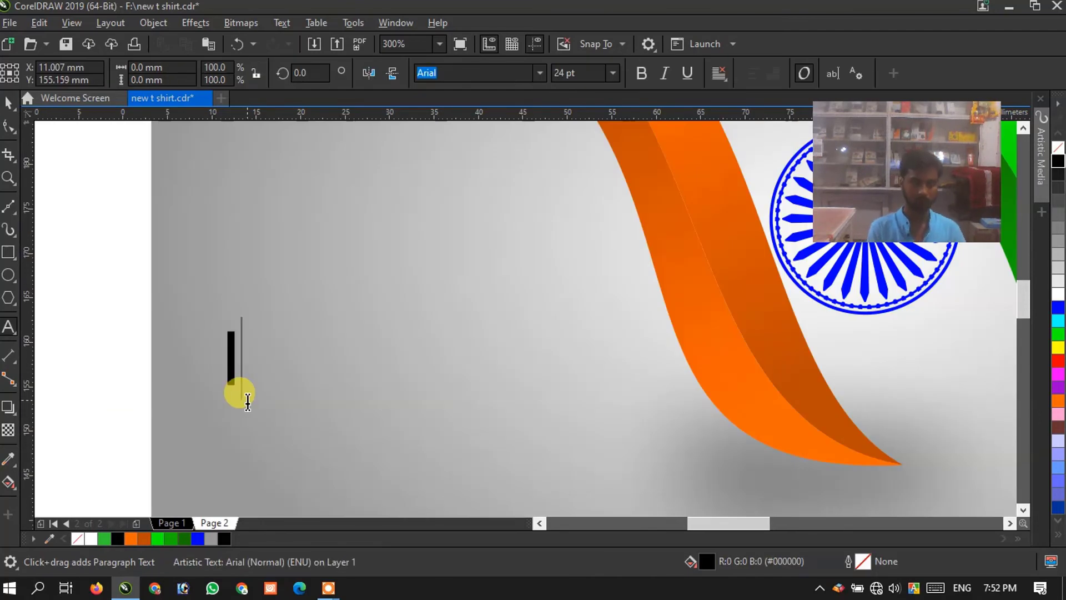
text( I)
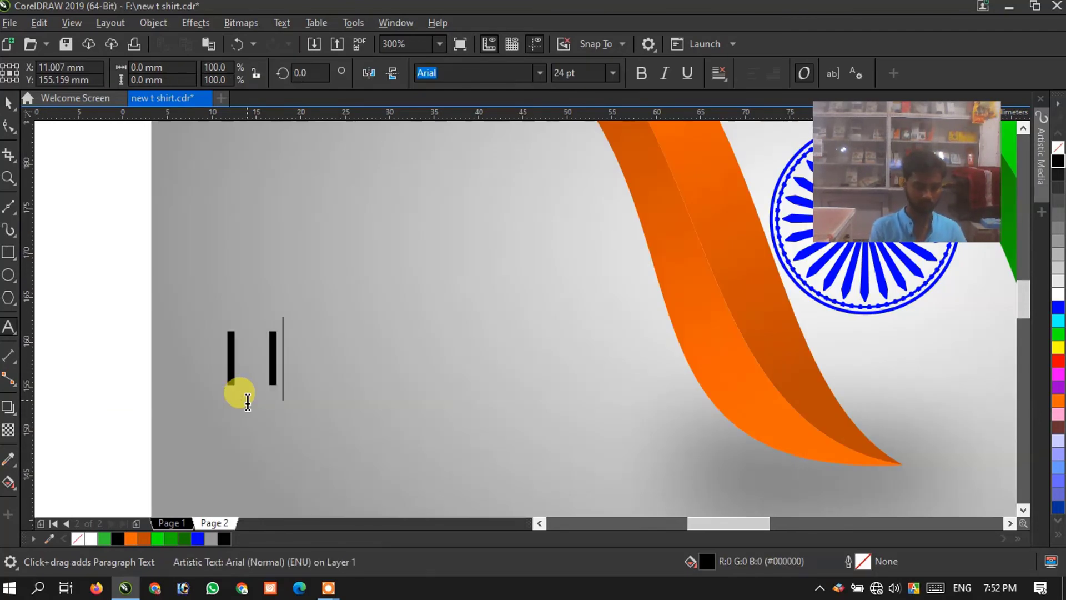
text(NDIA)
key(Escape)
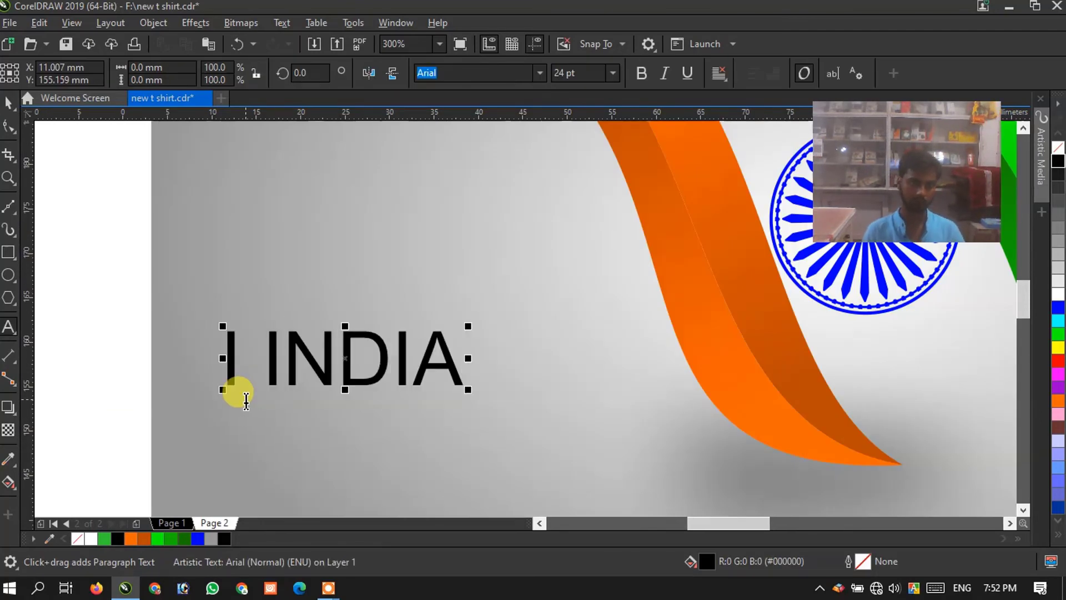
click(8, 103)
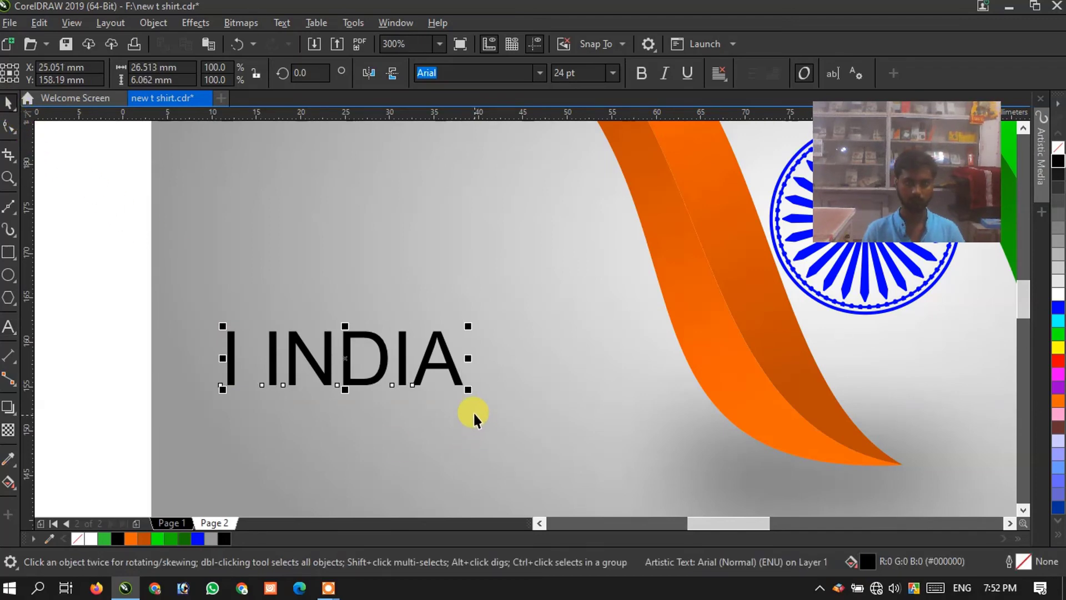
Make the "I INDIA" text bold, enlarge it to about 36.5 pt and move it lower on the grey background
click(638, 77)
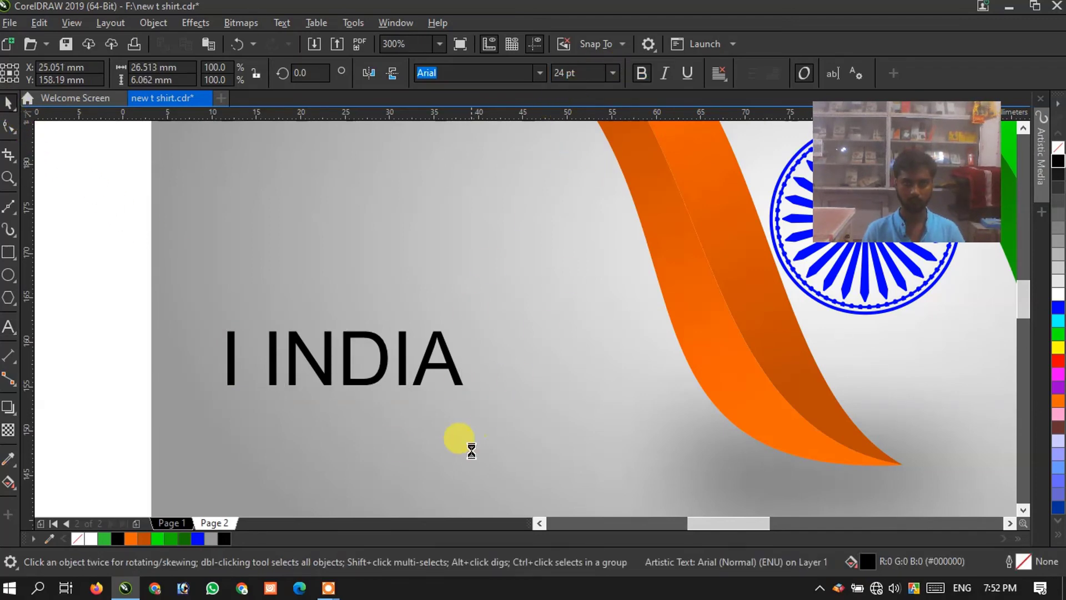
drag(469, 389, 602, 480)
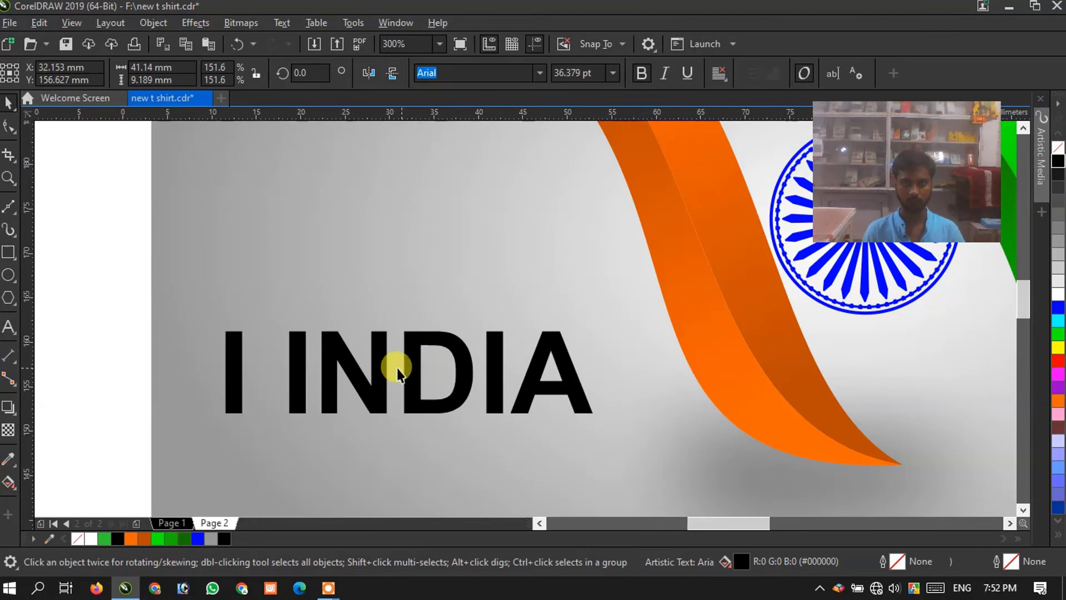
drag(364, 357, 332, 442)
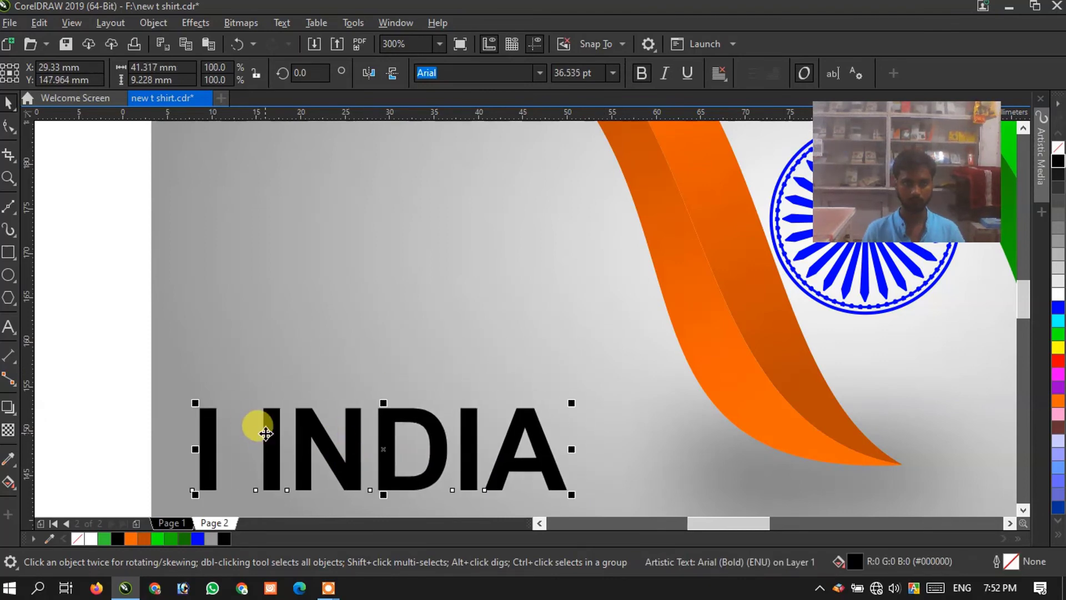
drag(265, 433, 262, 429)
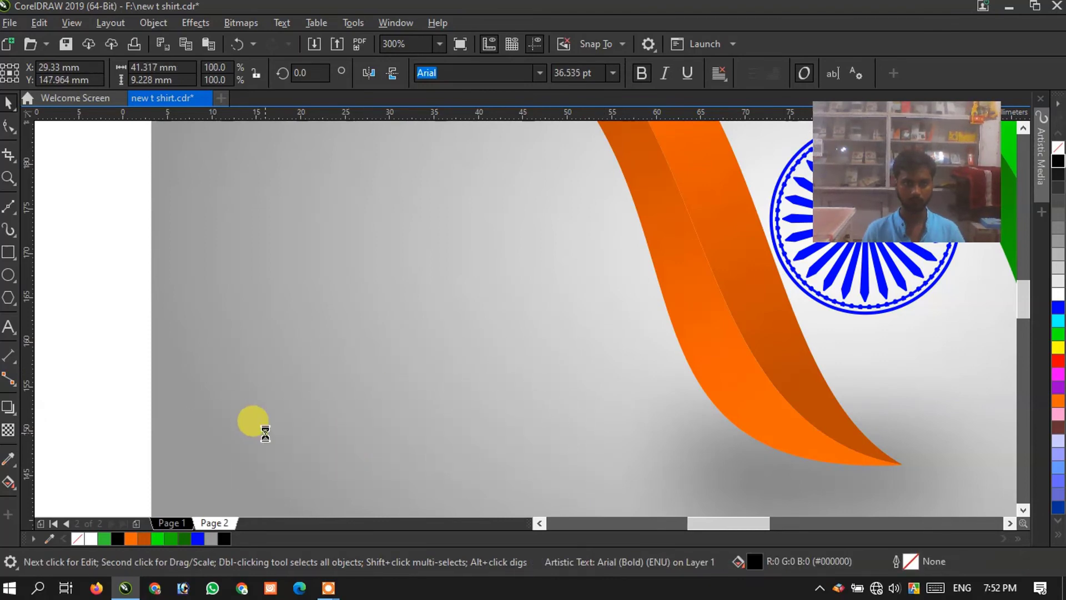
Shift the five "INDIA" characters horizontally by about 38% to open a gap after the first "I"
click(9, 128)
scroll(221, 343, down, 2)
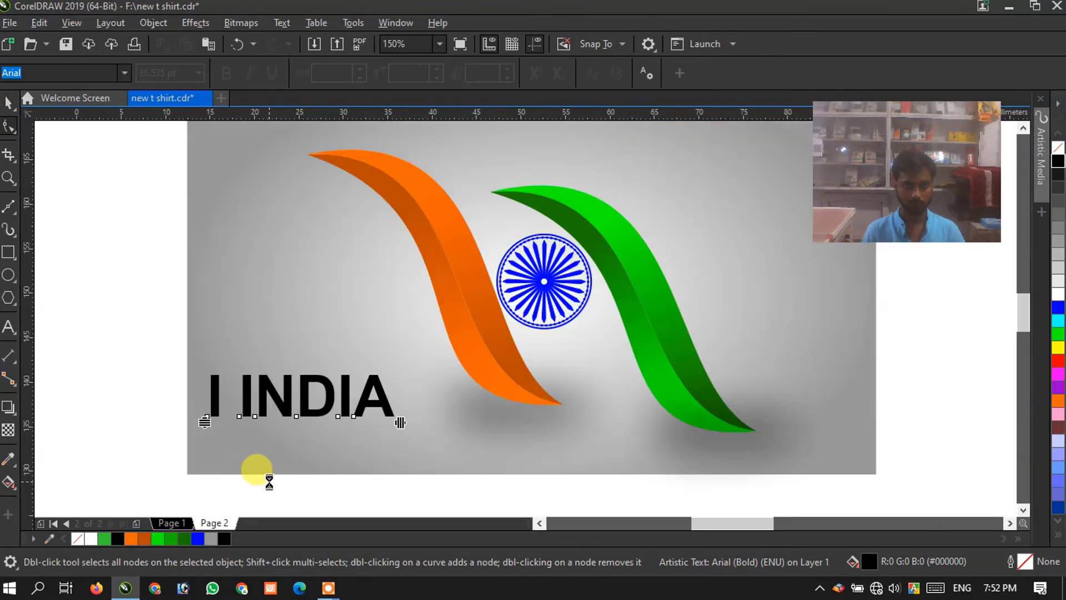
scroll(269, 482, up, 2)
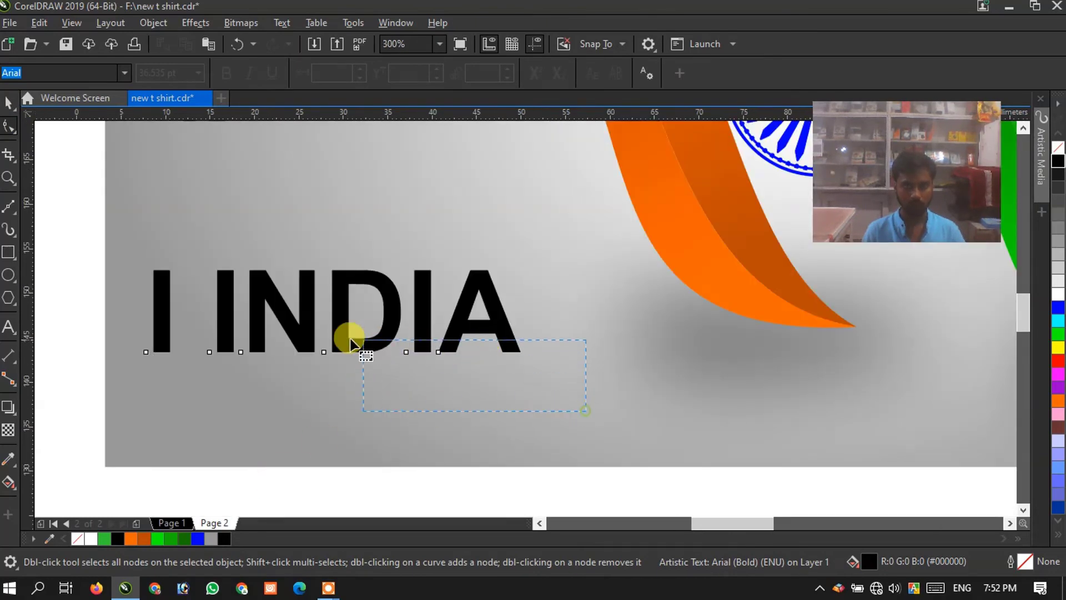
drag(349, 338, 249, 357)
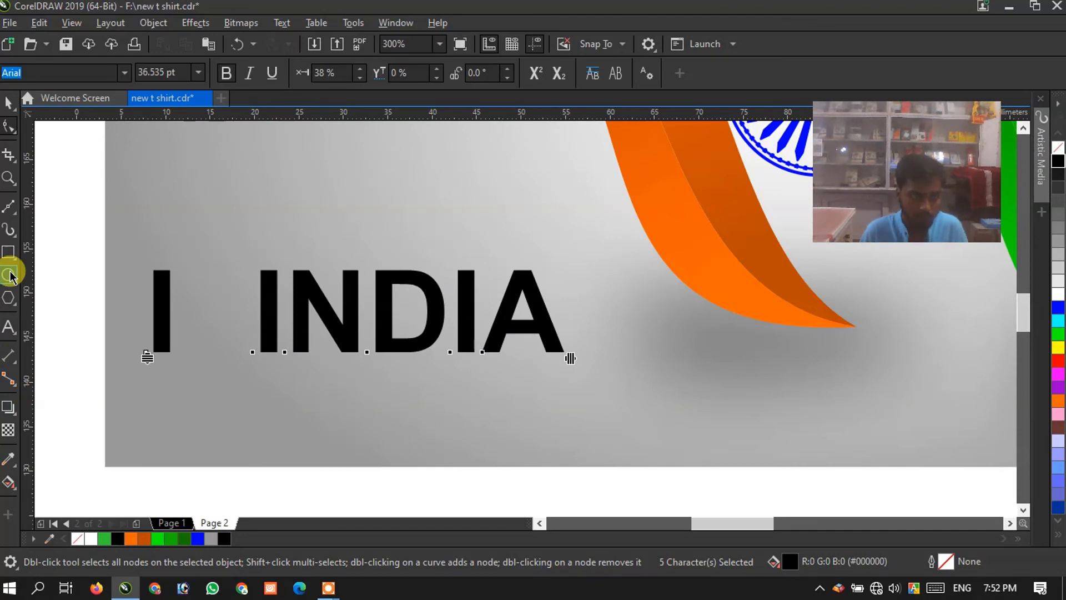
Draw a heart from the common shapes, about 7.7 mm wide and high, in the gap between "I" and "INDIA"
click(8, 302)
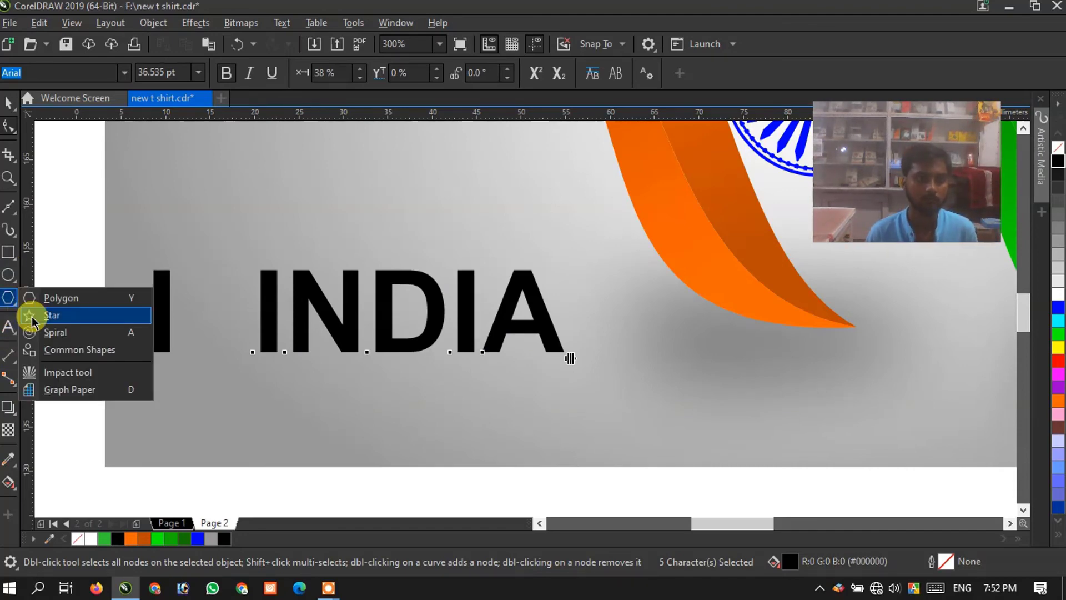
click(53, 349)
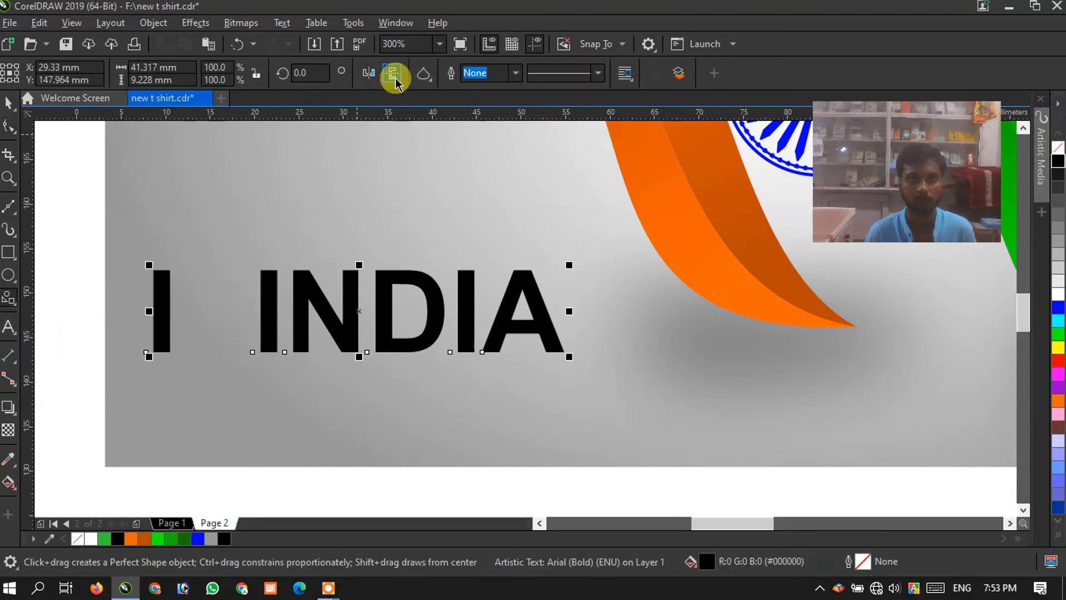
click(423, 77)
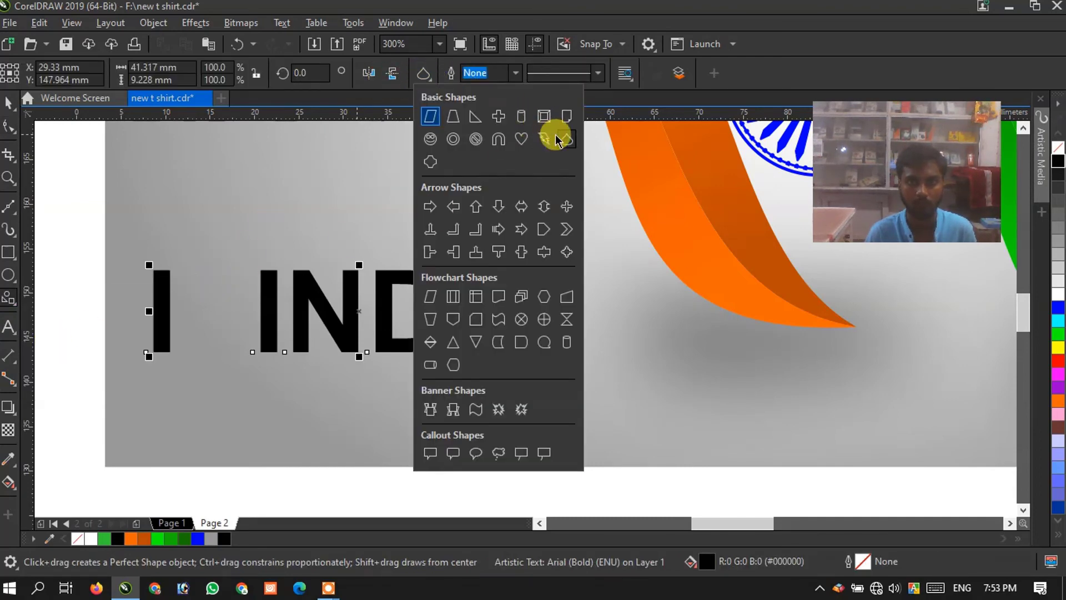
click(519, 137)
drag(192, 276, 222, 347)
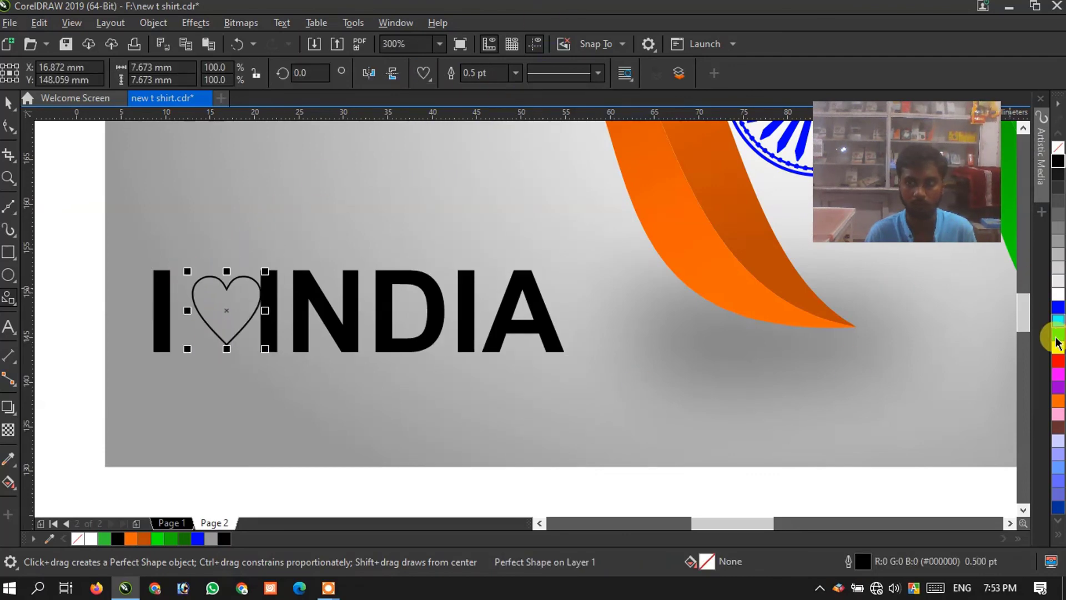
Fill the heart with red, remove its outline and centre it in the gap between "I" and "INDIA"
click(1055, 362)
right_click(1057, 147)
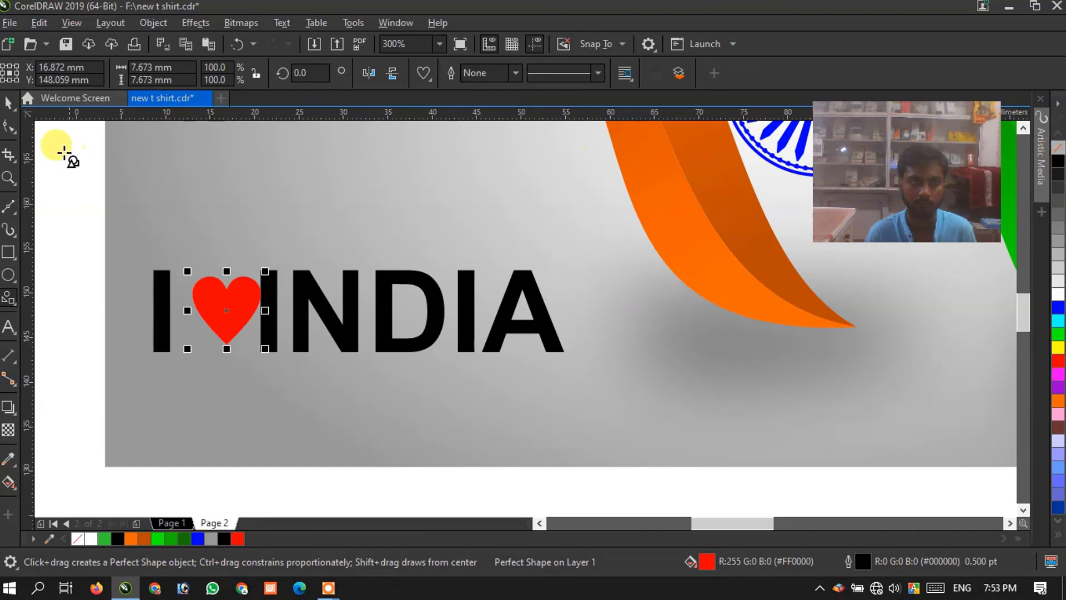
click(13, 103)
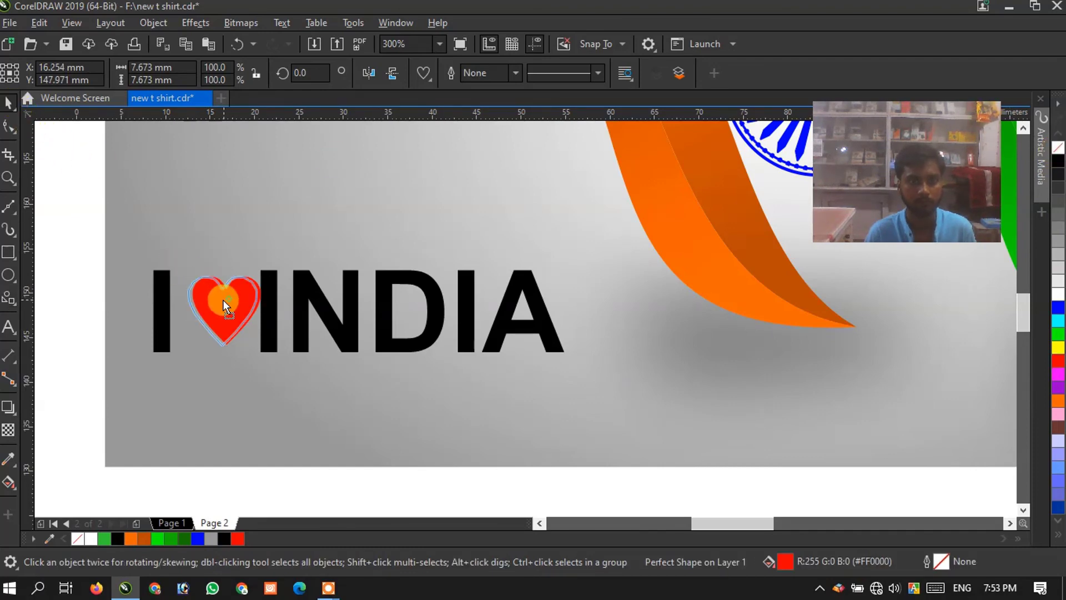
drag(223, 299, 219, 301)
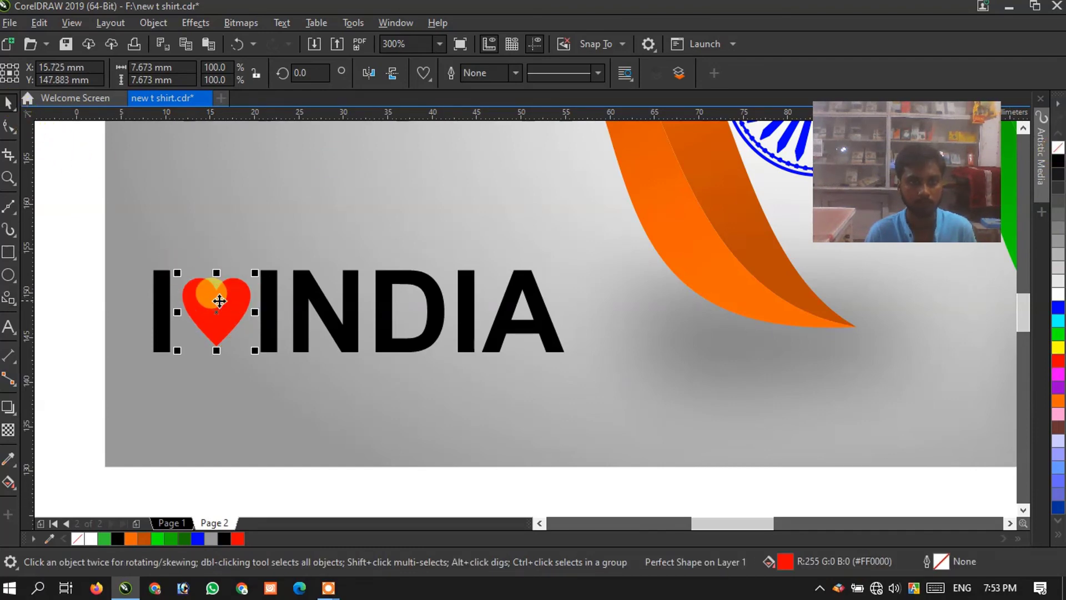
click(37, 258)
key(F8)
click(242, 422)
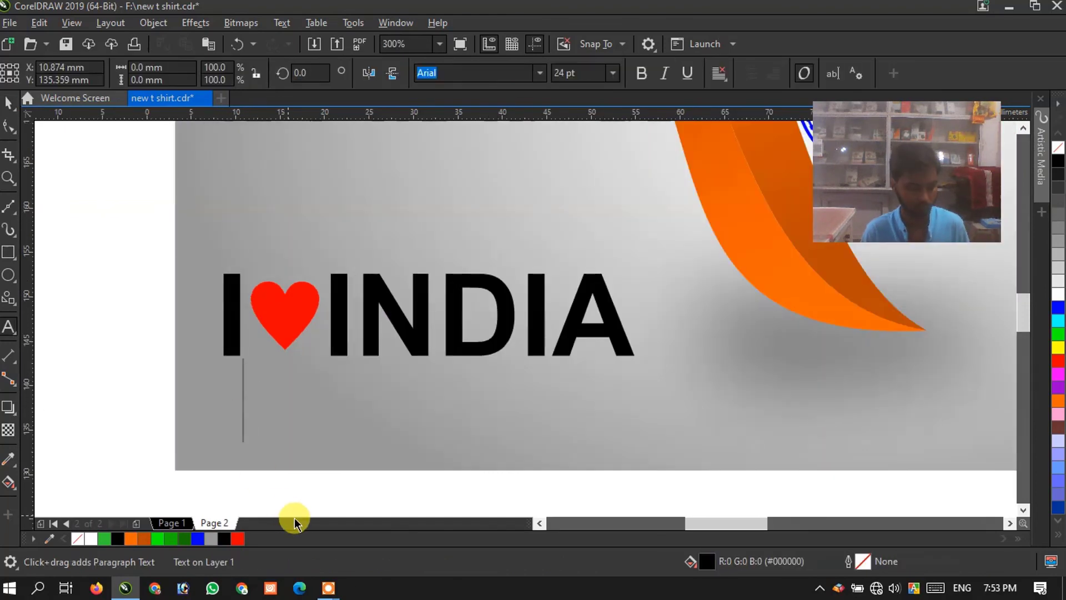
text(@)
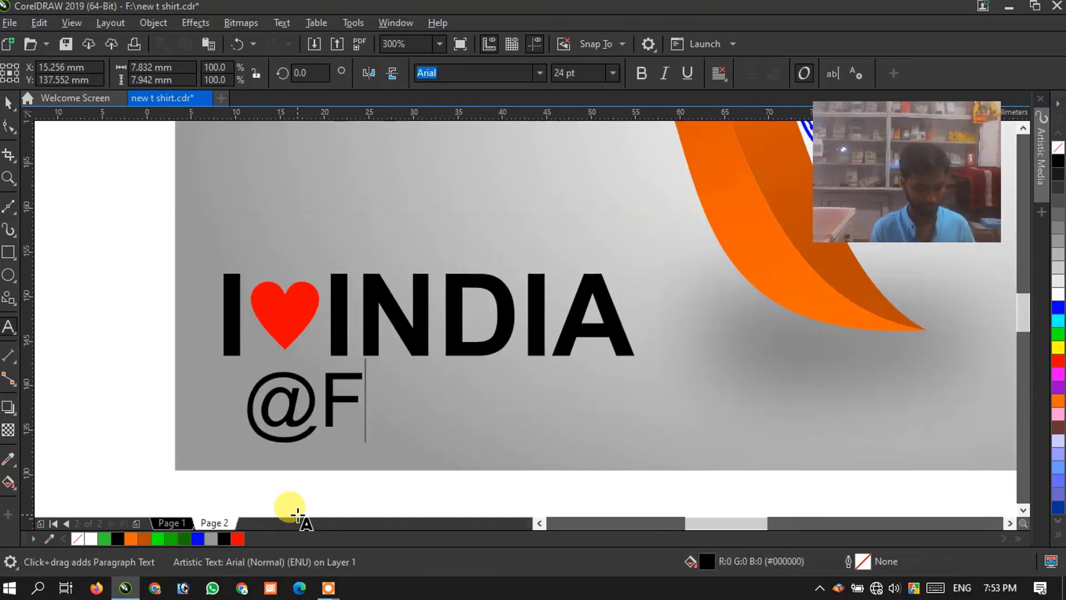
text(Friends Com)
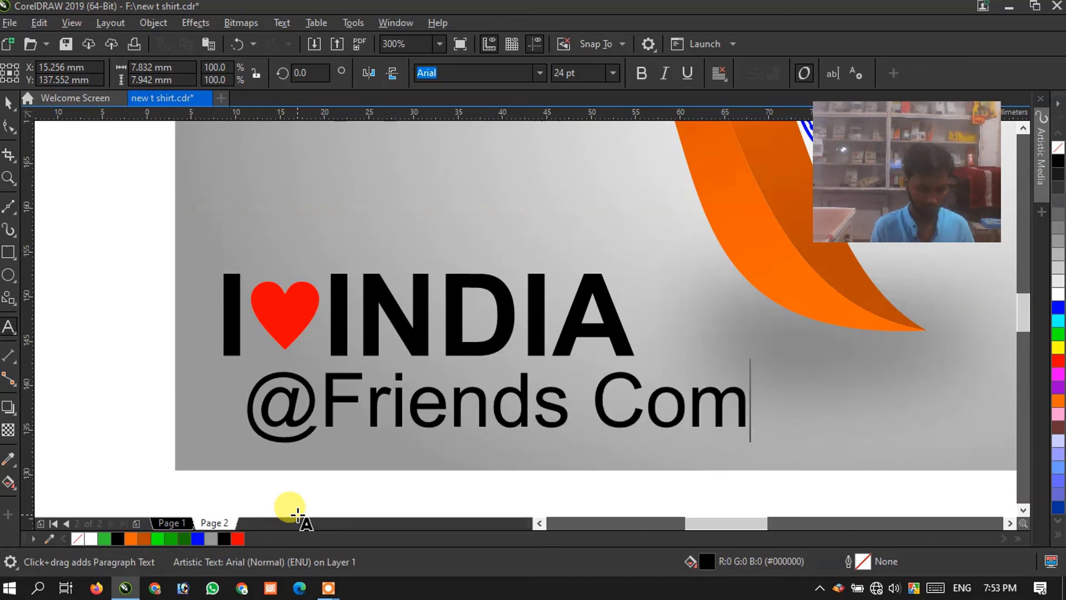
text(puter)
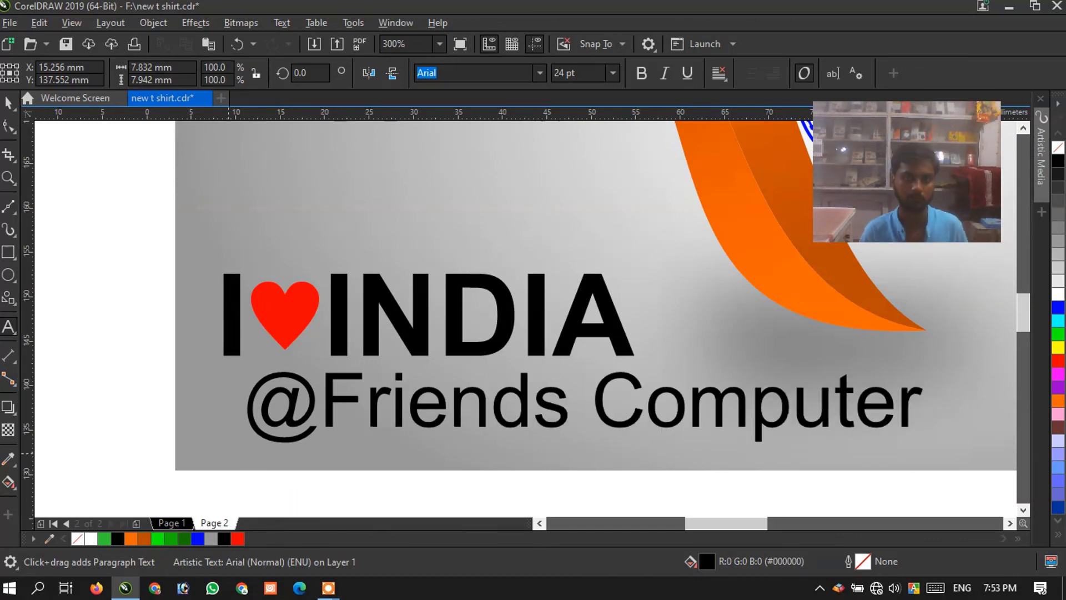
click(9, 105)
scroll(321, 438, down, 2)
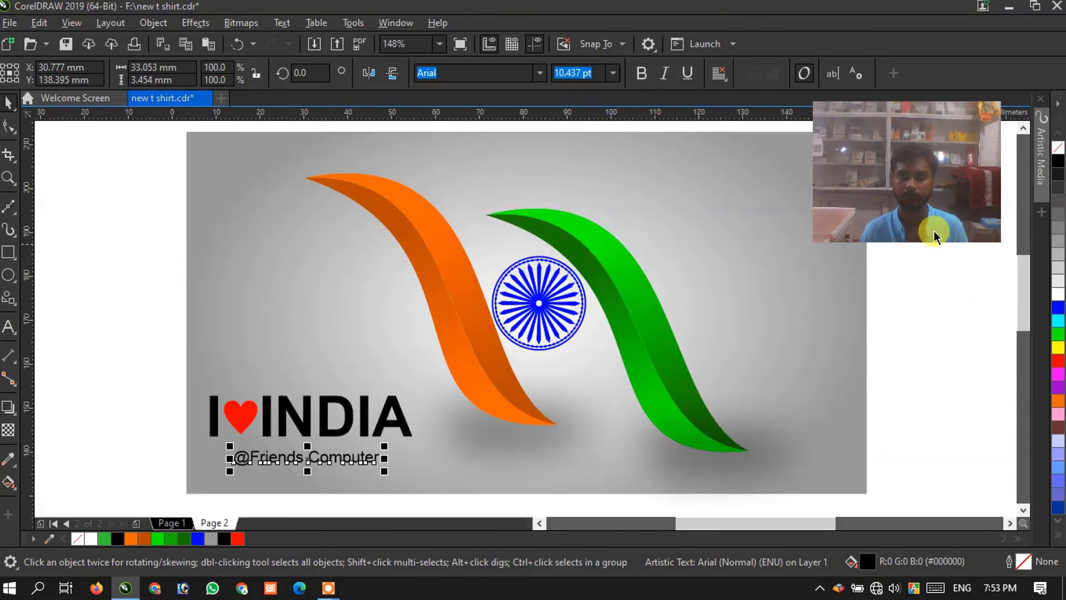
drag(872, 163, 938, 187)
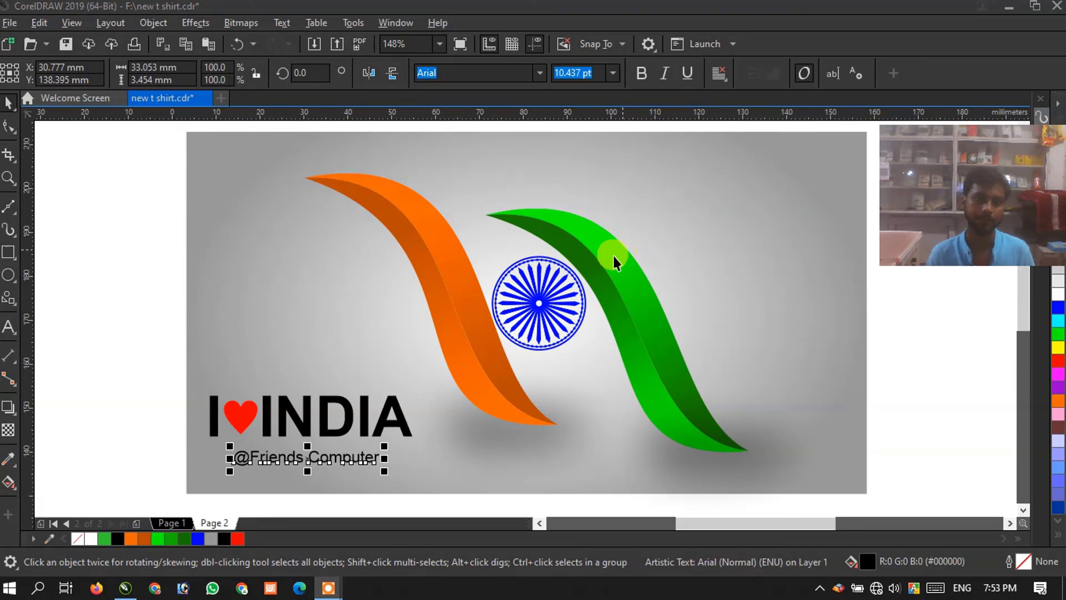
click(86, 310)
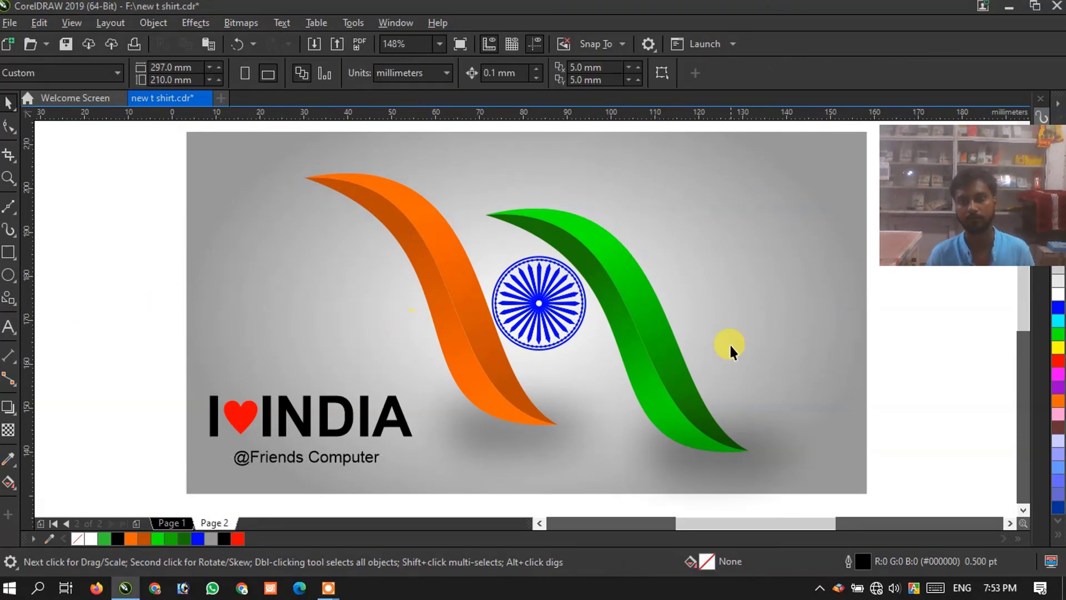